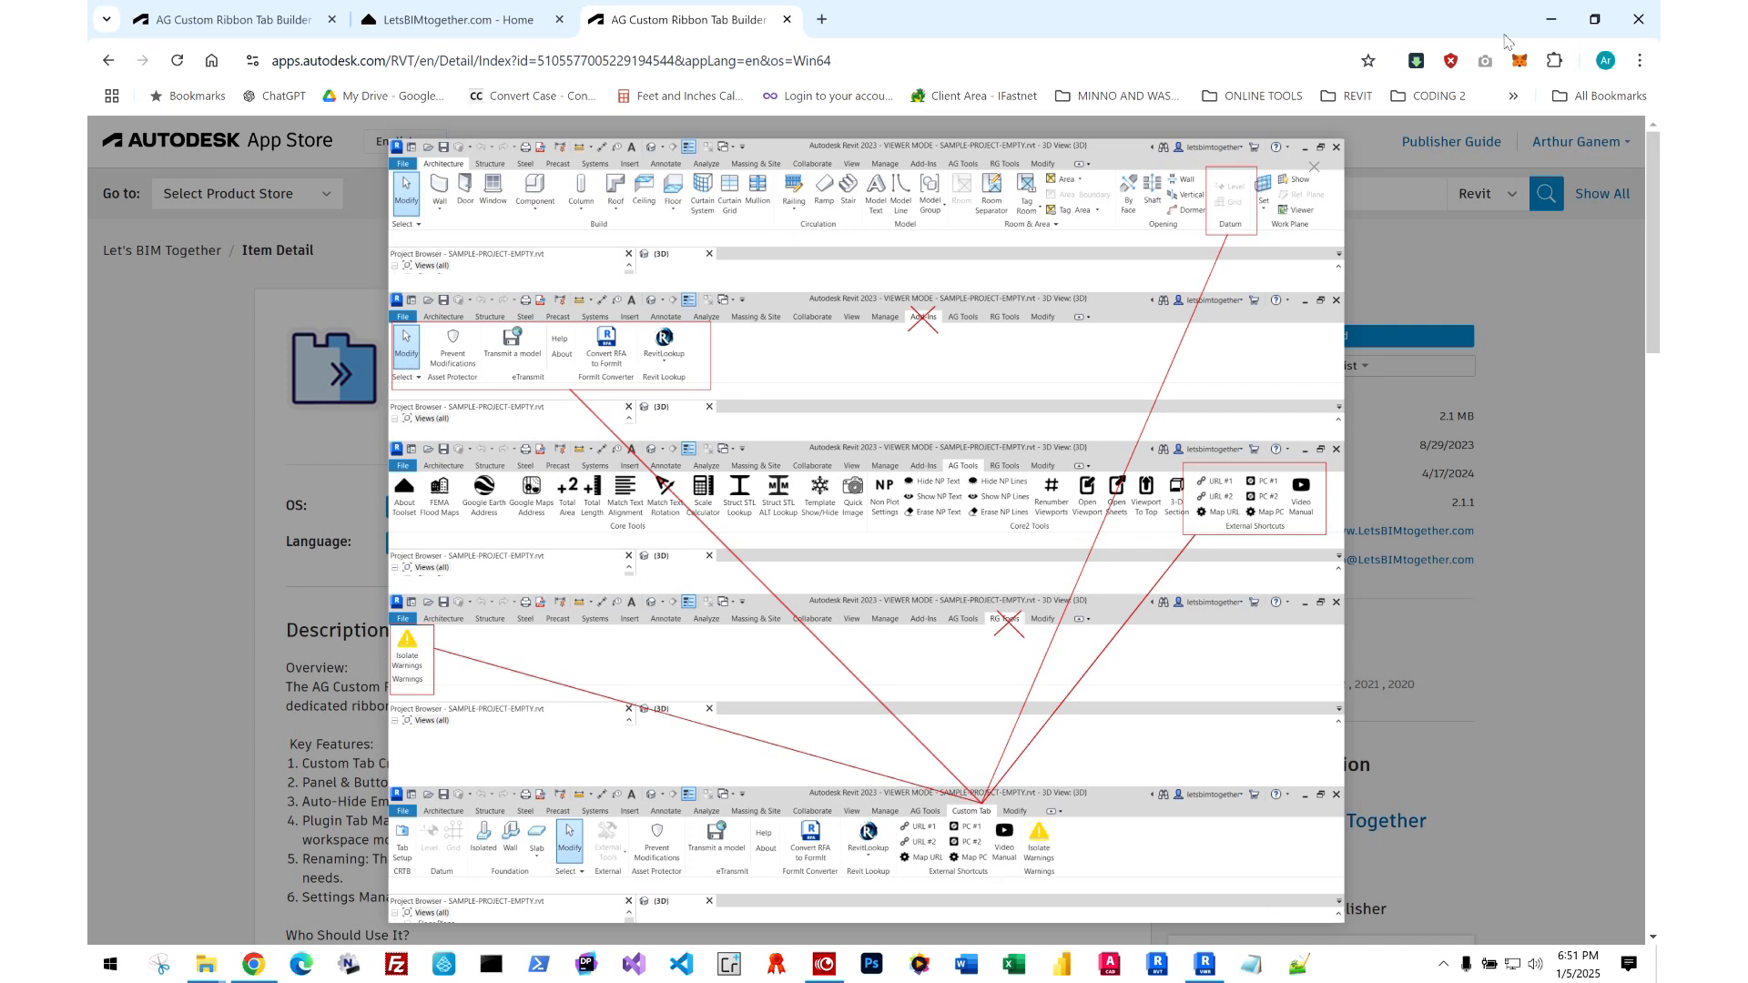
# - Switch from the browser to Revit and review the tools on the Custom Tab, Lumion and Add-Ins ribbon tabs
pyautogui.click(1552, 19)
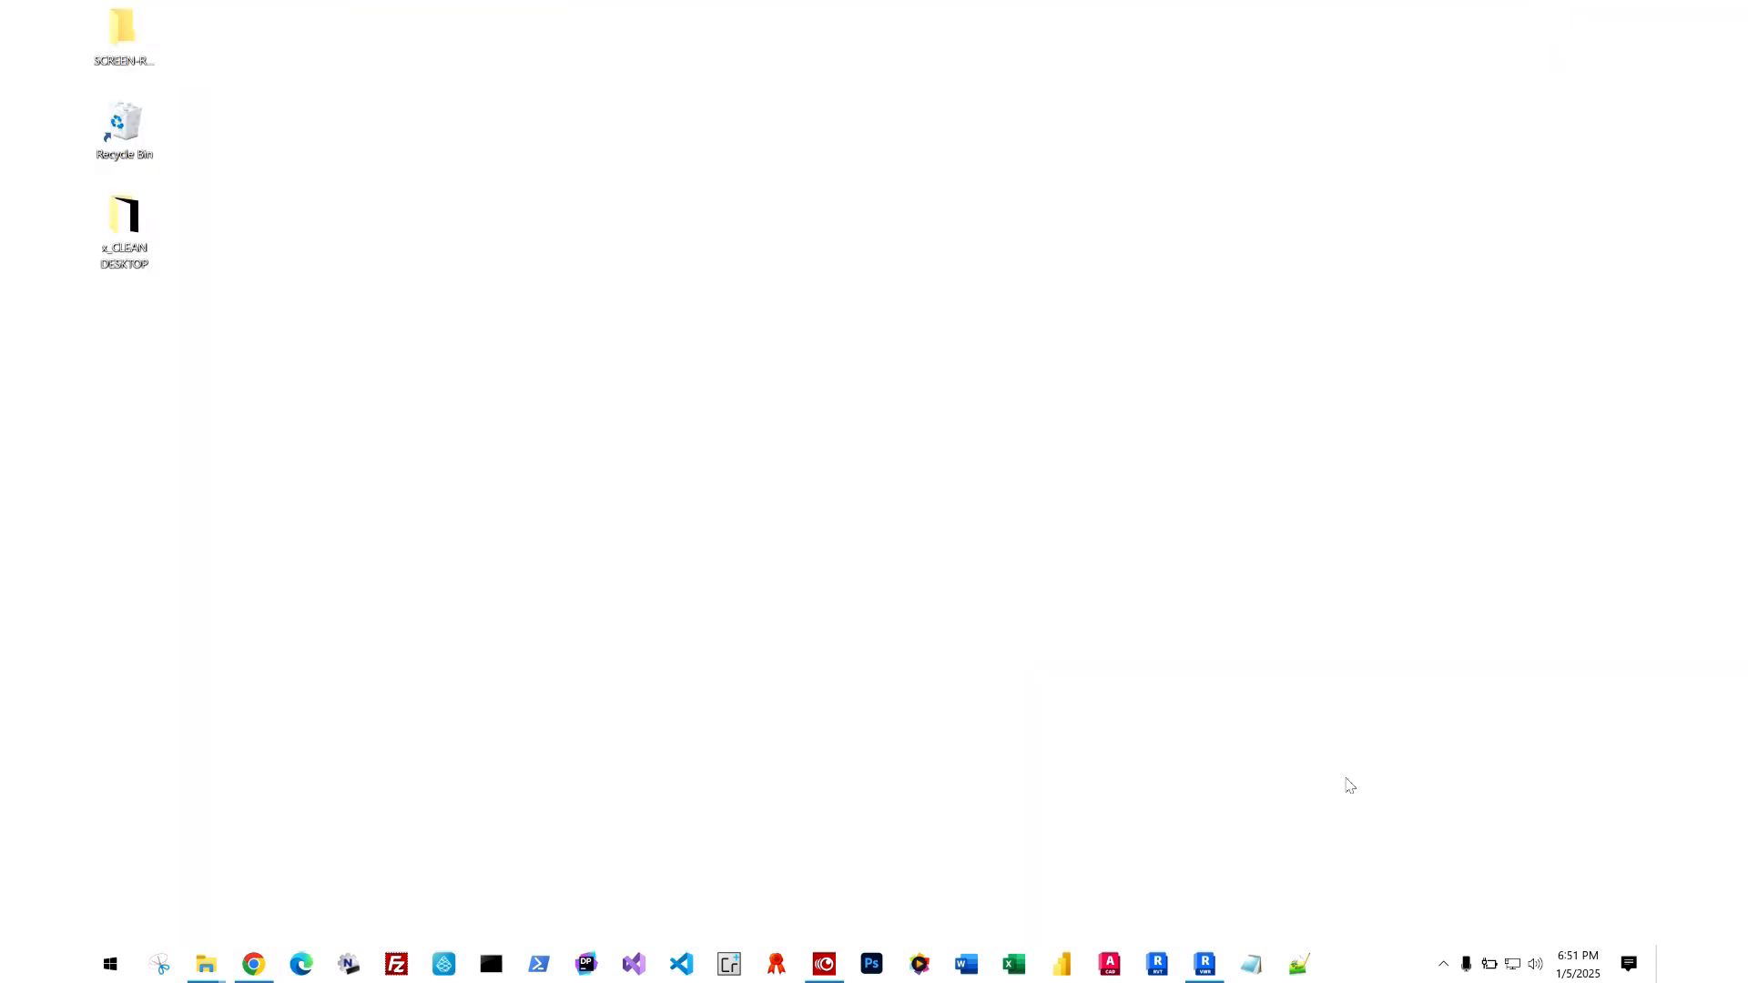
pyautogui.click(1204, 964)
pyautogui.click(791, 40)
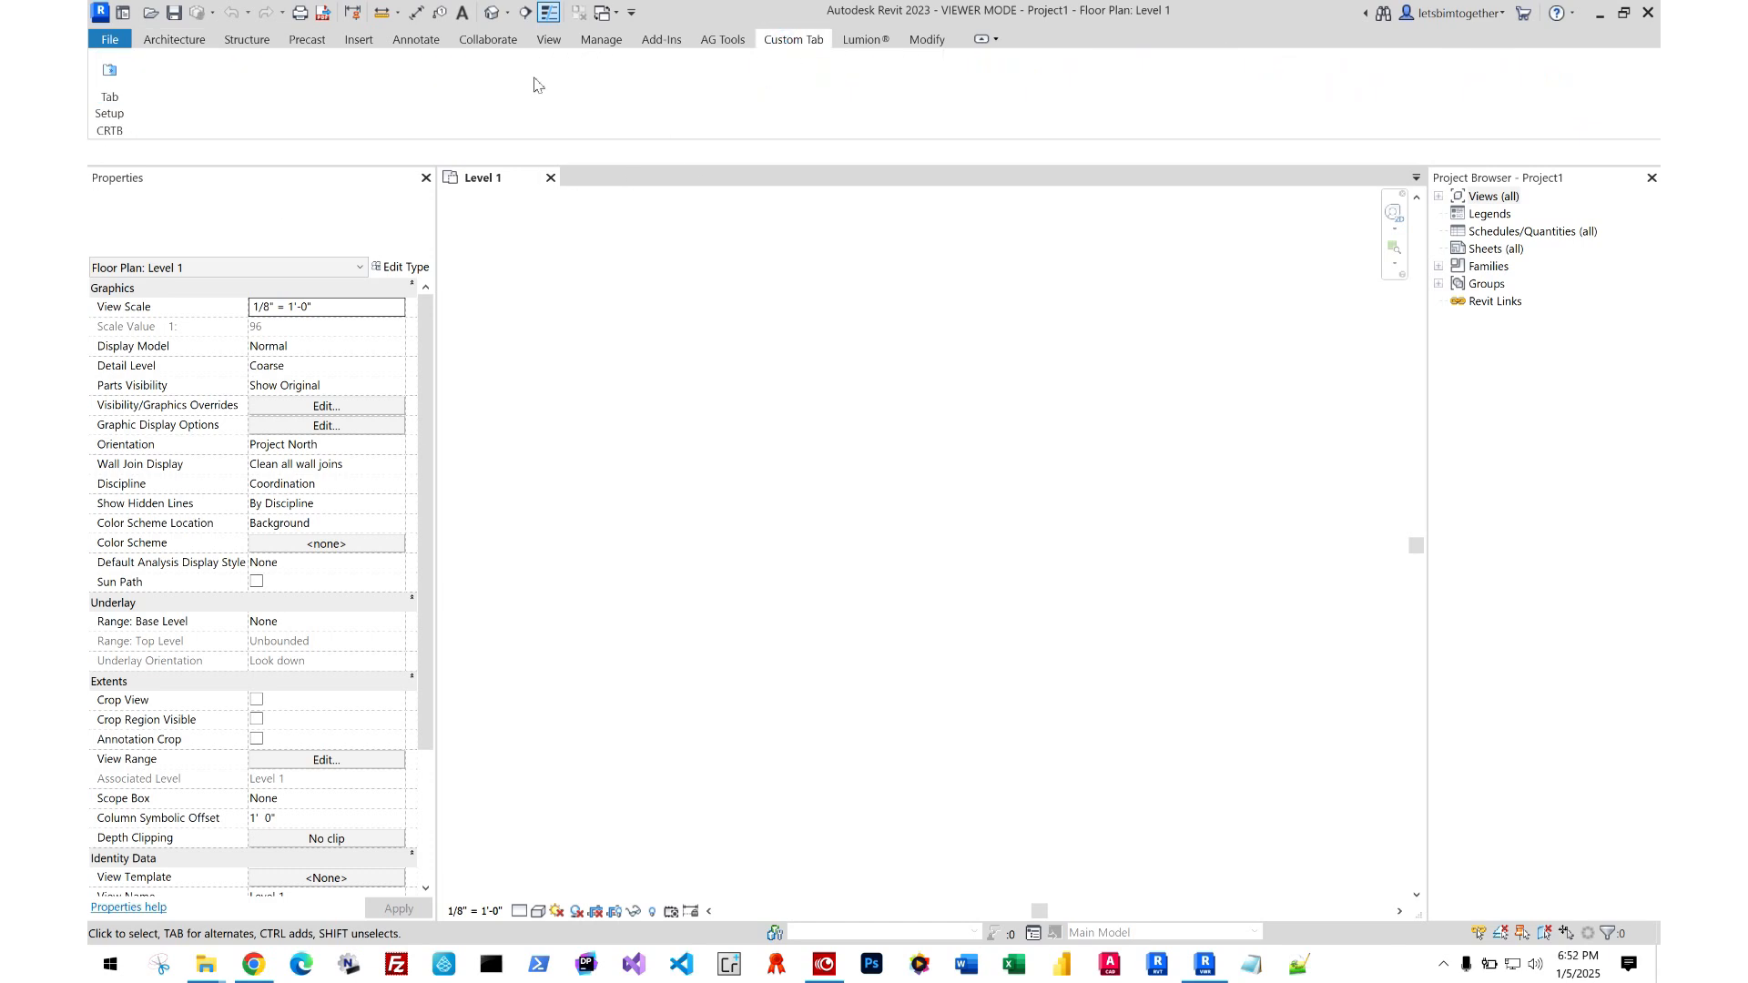
pyautogui.click(856, 41)
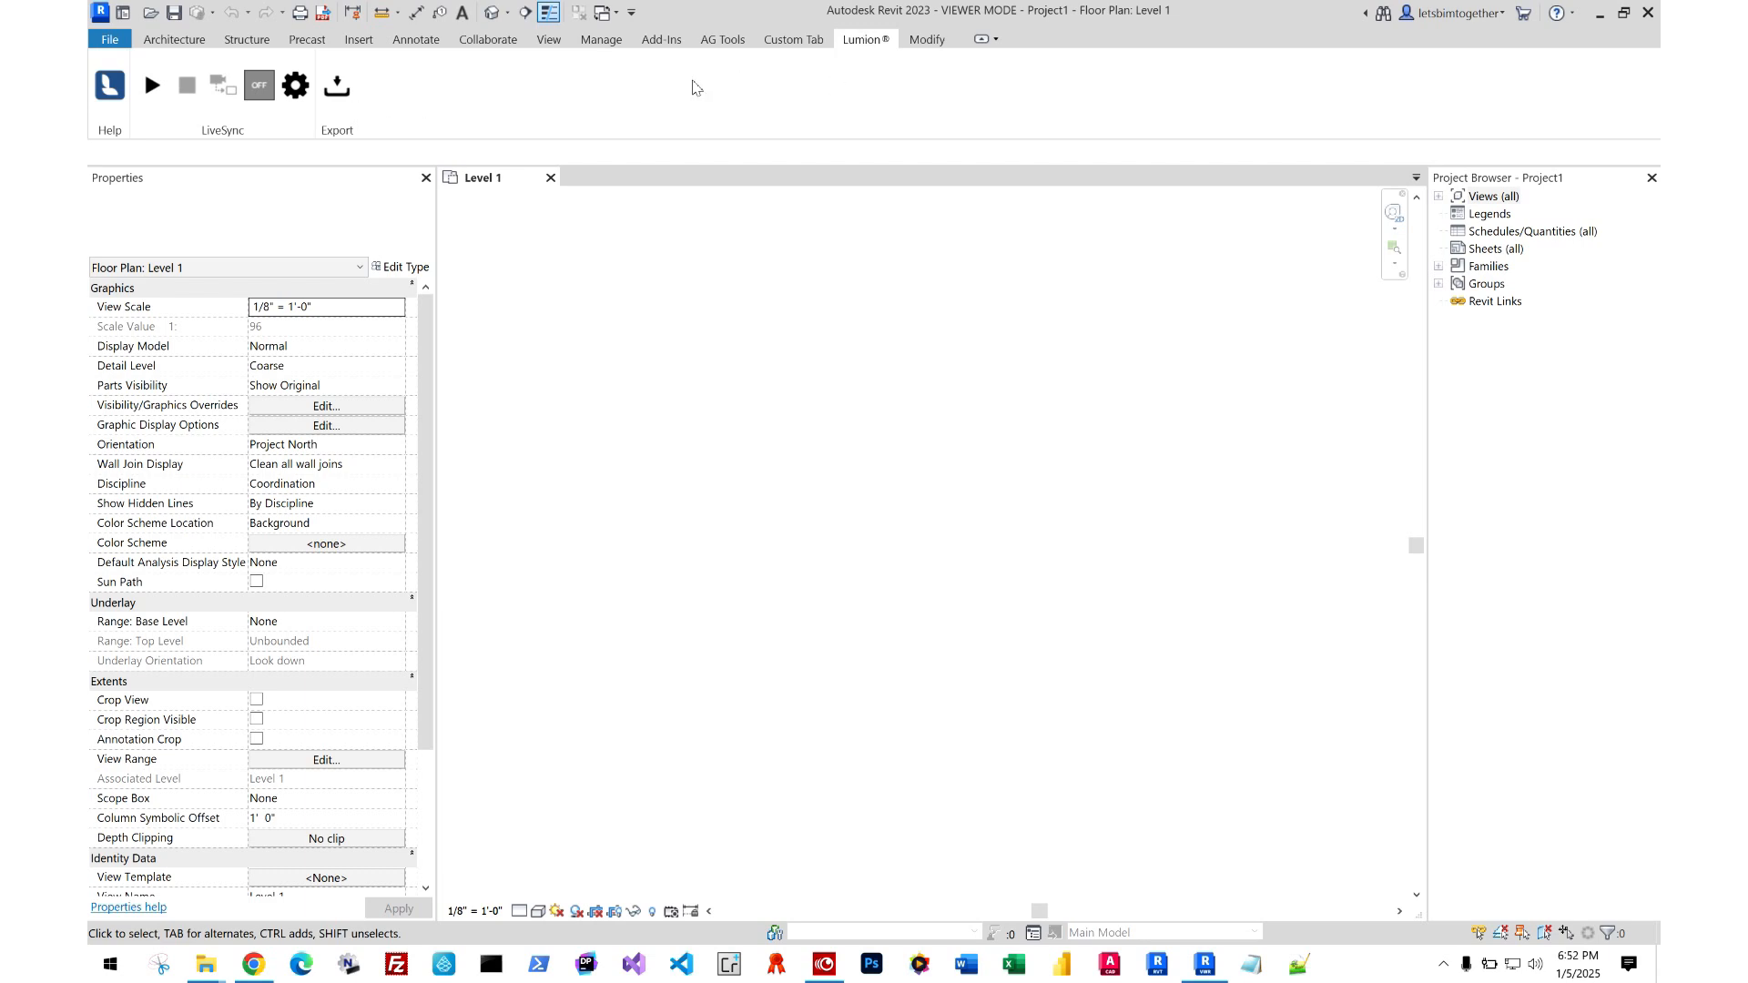
pyautogui.click(674, 44)
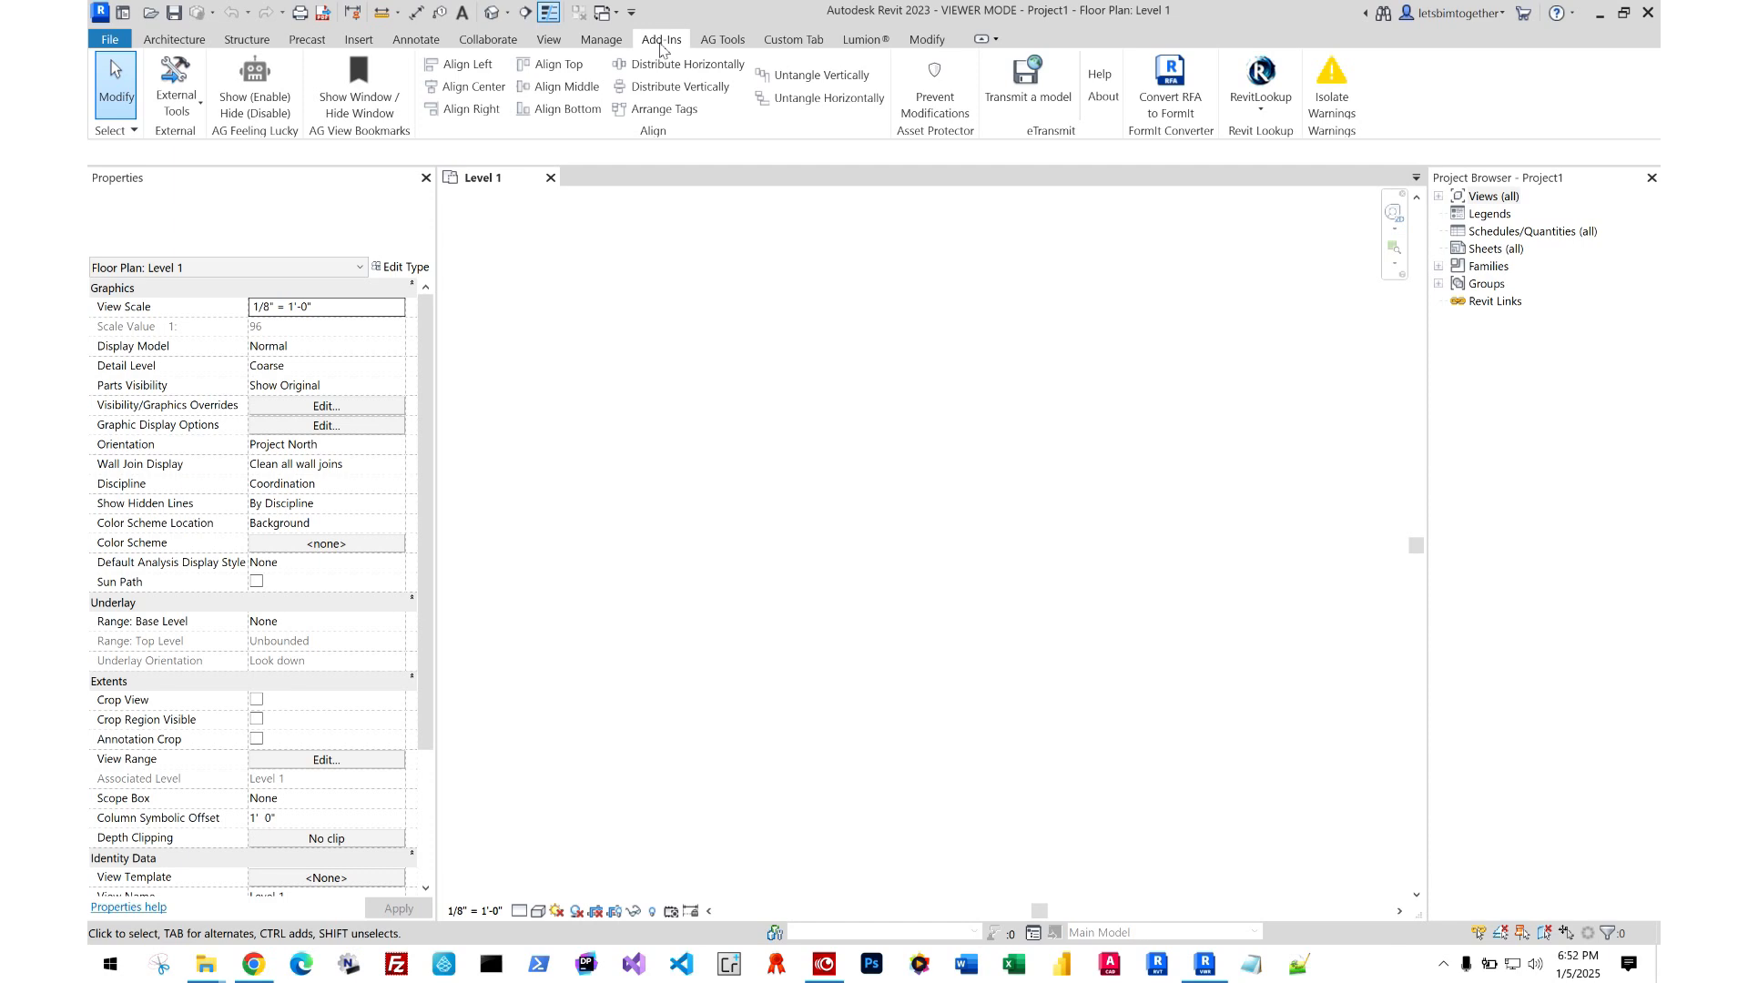
pyautogui.click(857, 45)
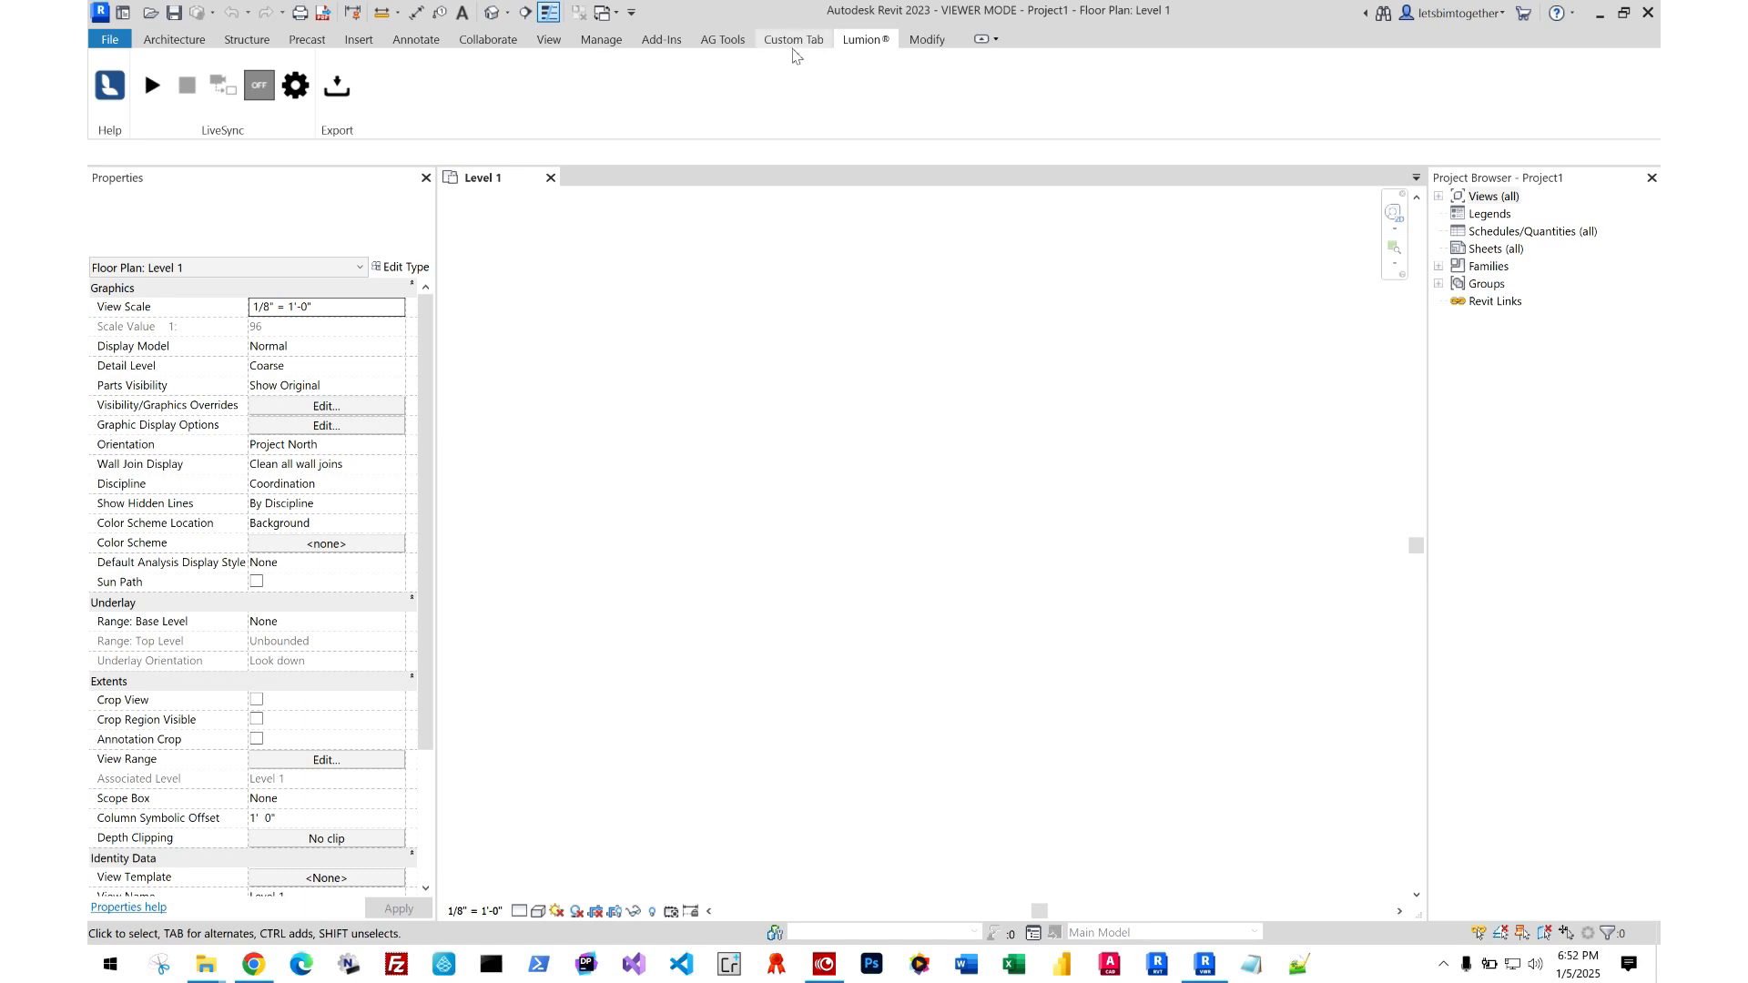
# - Open the custom ribbon tab setup, dismissing the saved-settings message, and name the custom tab "My Cool Company Tab"
pyautogui.click(795, 41)
pyautogui.click(110, 87)
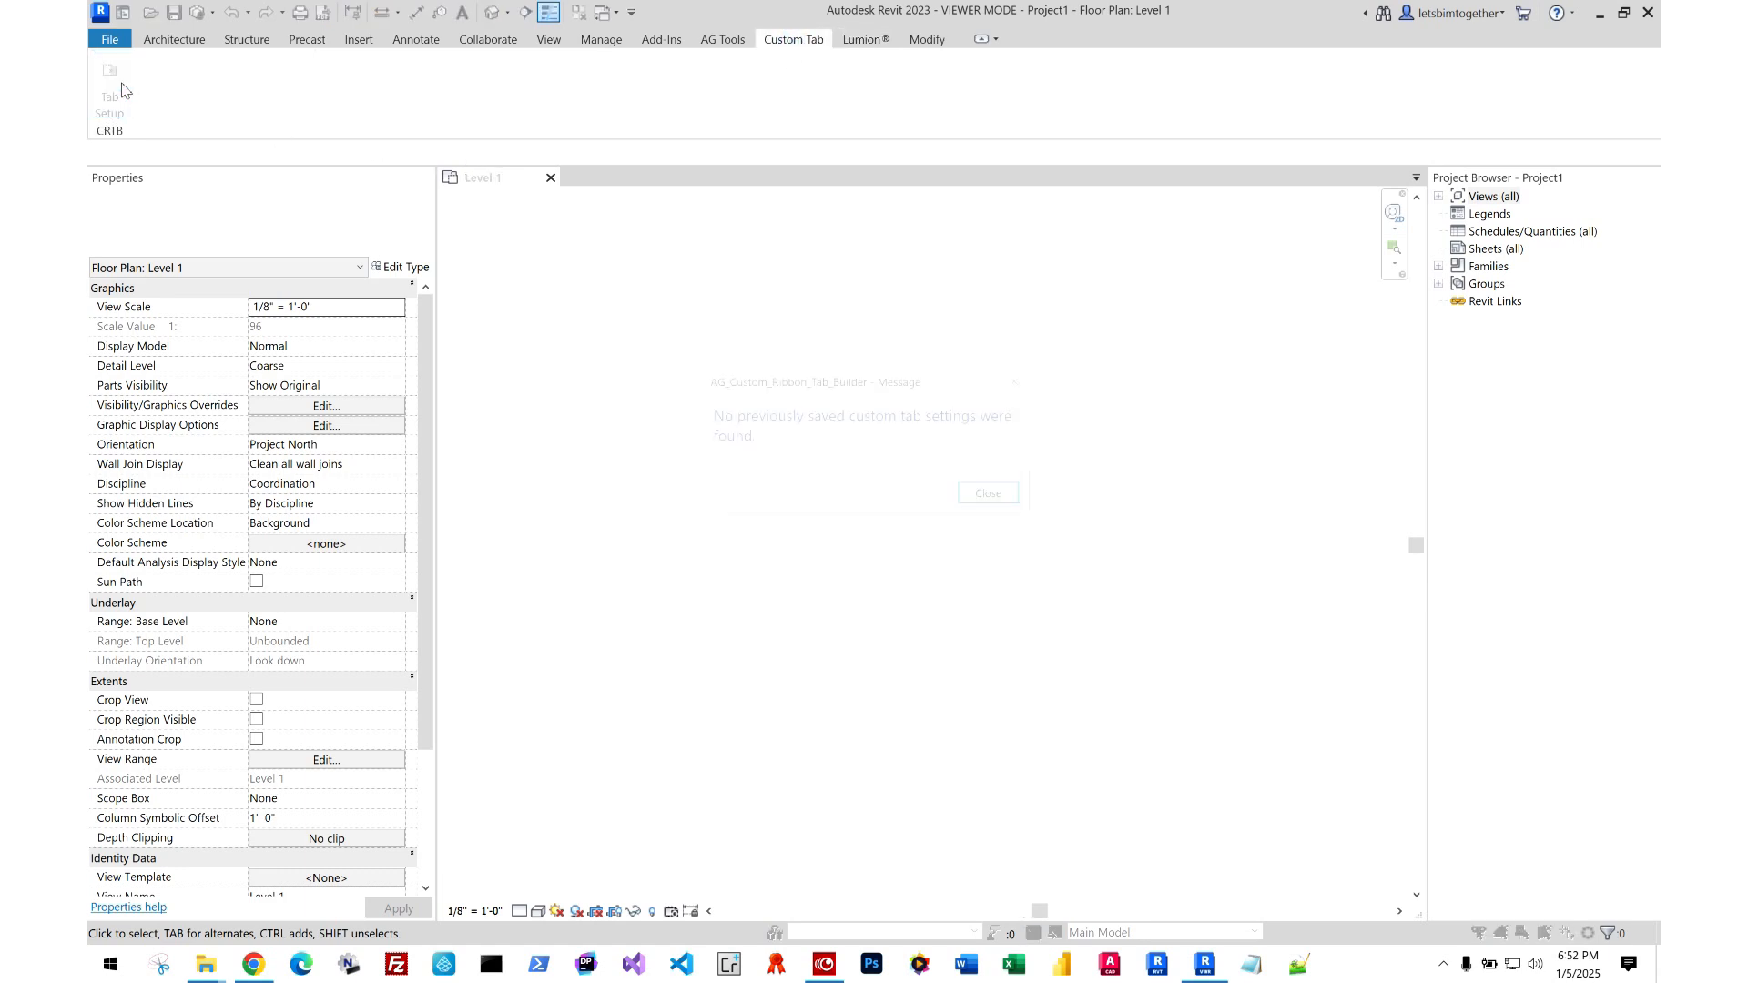
pyautogui.click(999, 495)
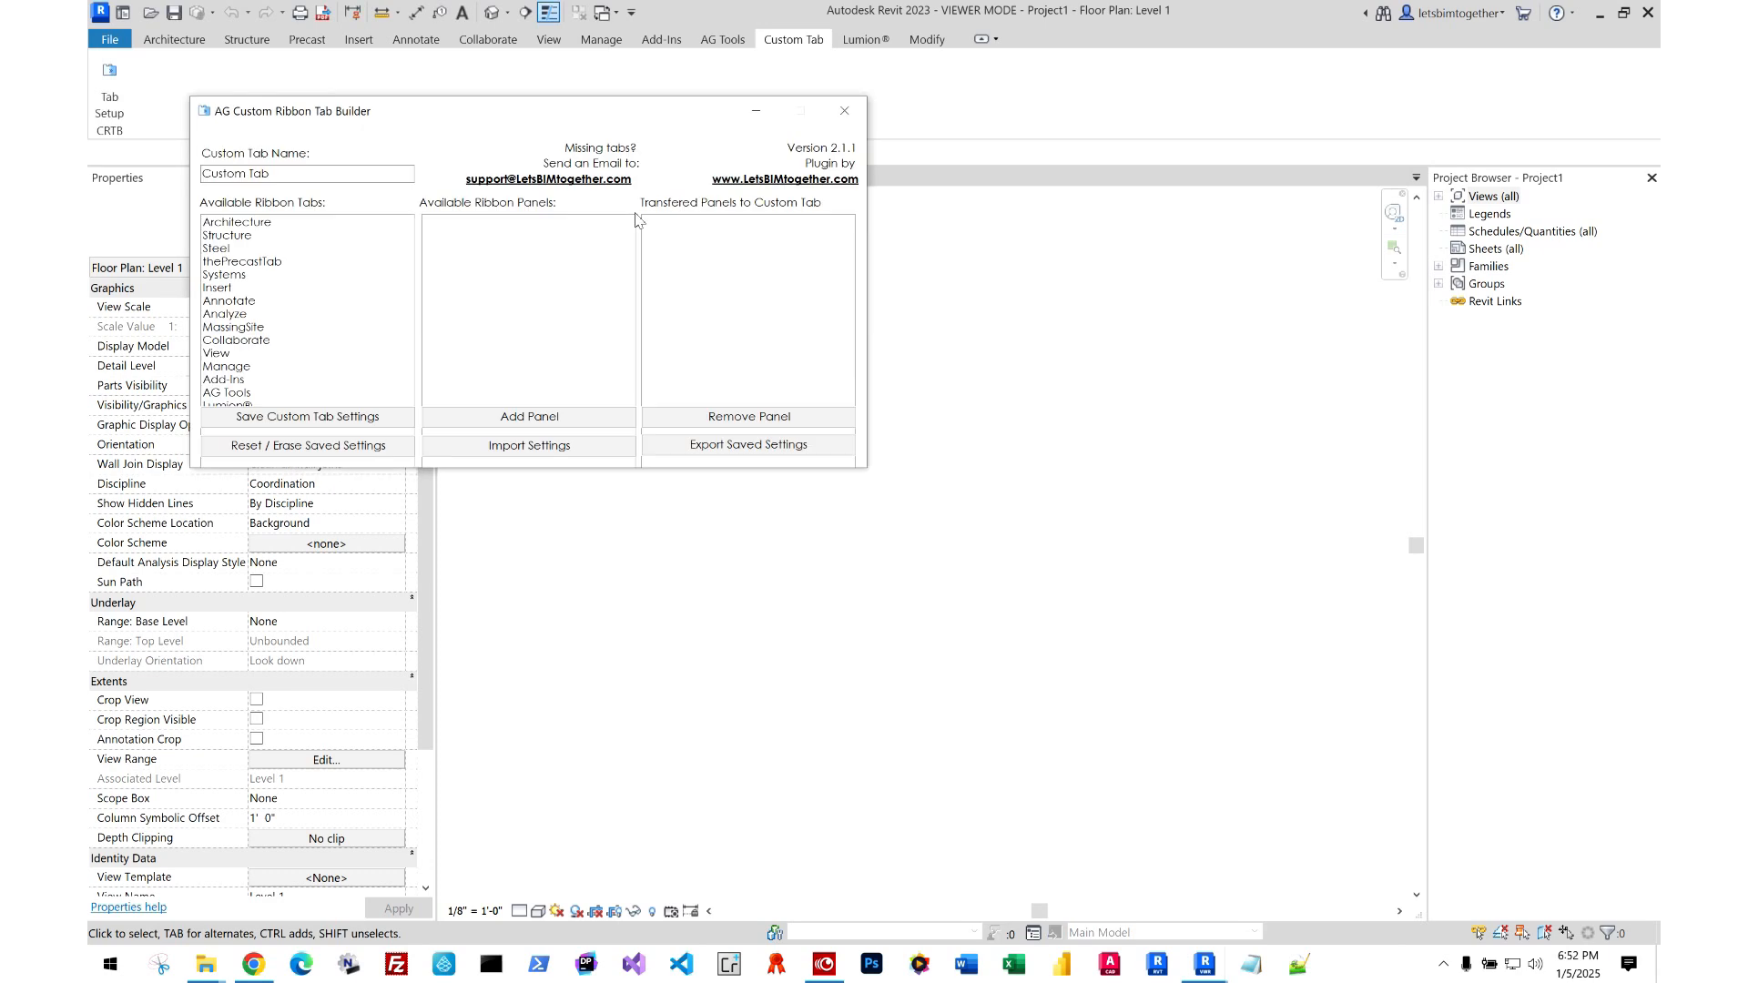
pyautogui.moveTo(993, 340); pyautogui.dragTo(939, 337)
pyautogui.moveTo(719, 384); pyautogui.dragTo(534, 390)
pyautogui.write('My ')
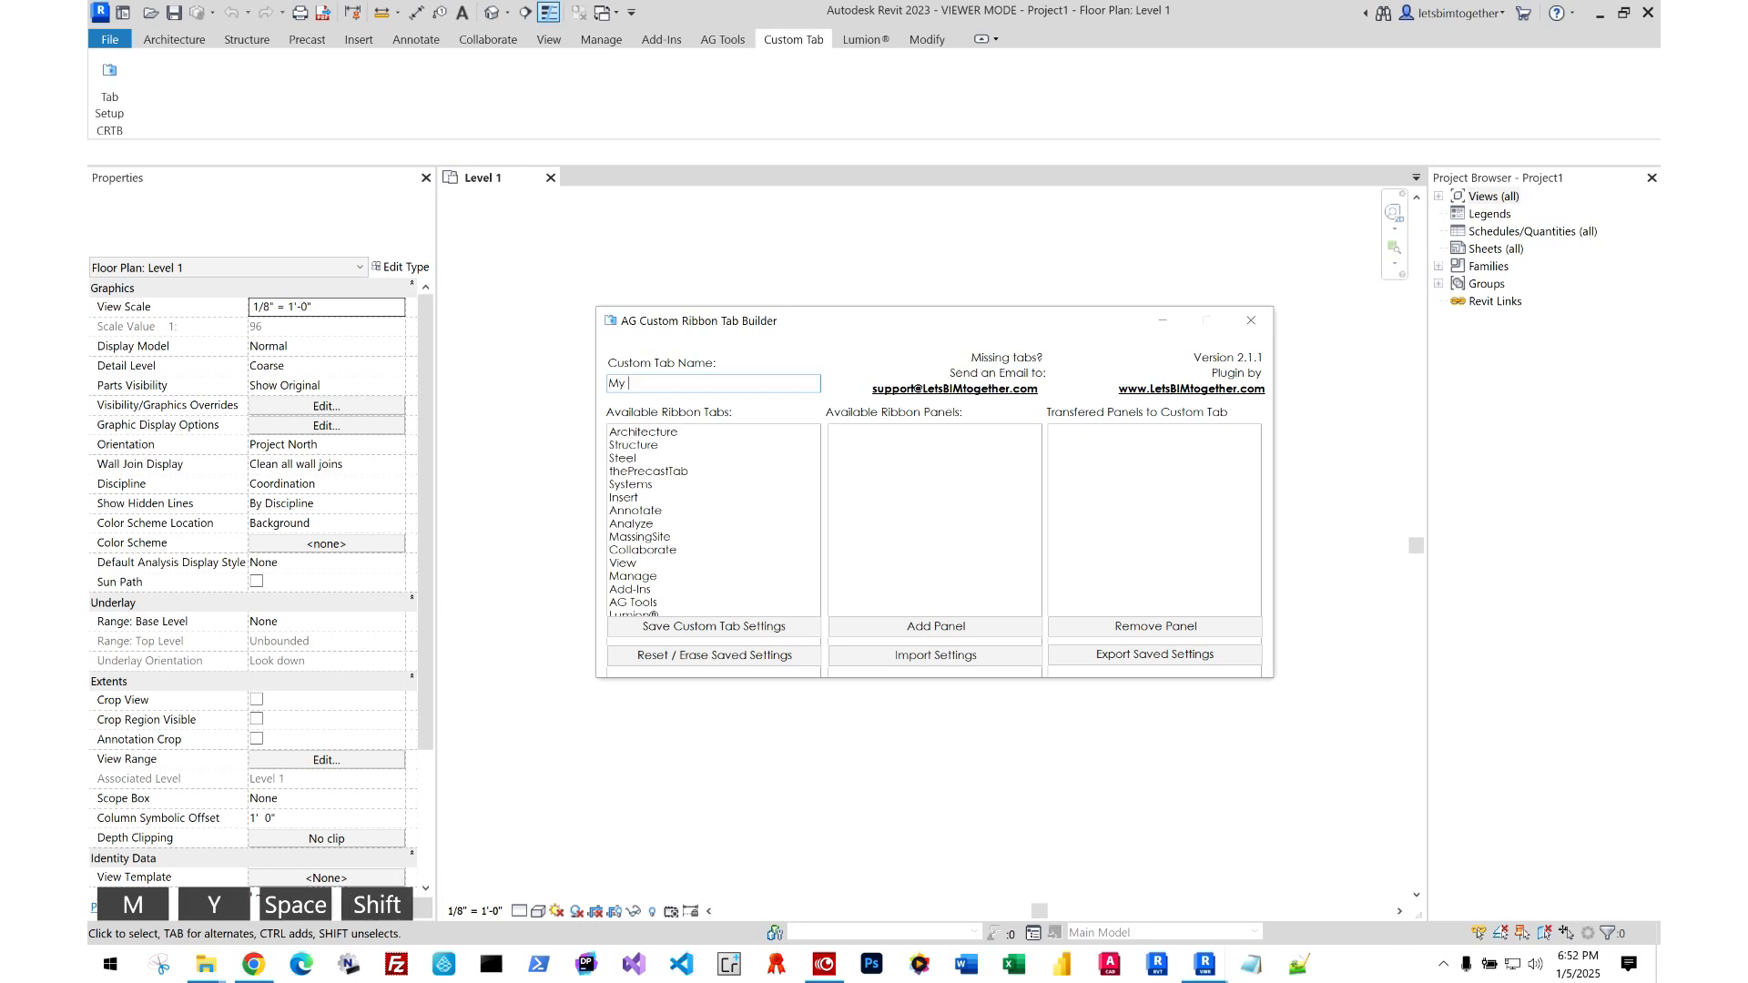
pyautogui.write('Cool Company Tab')
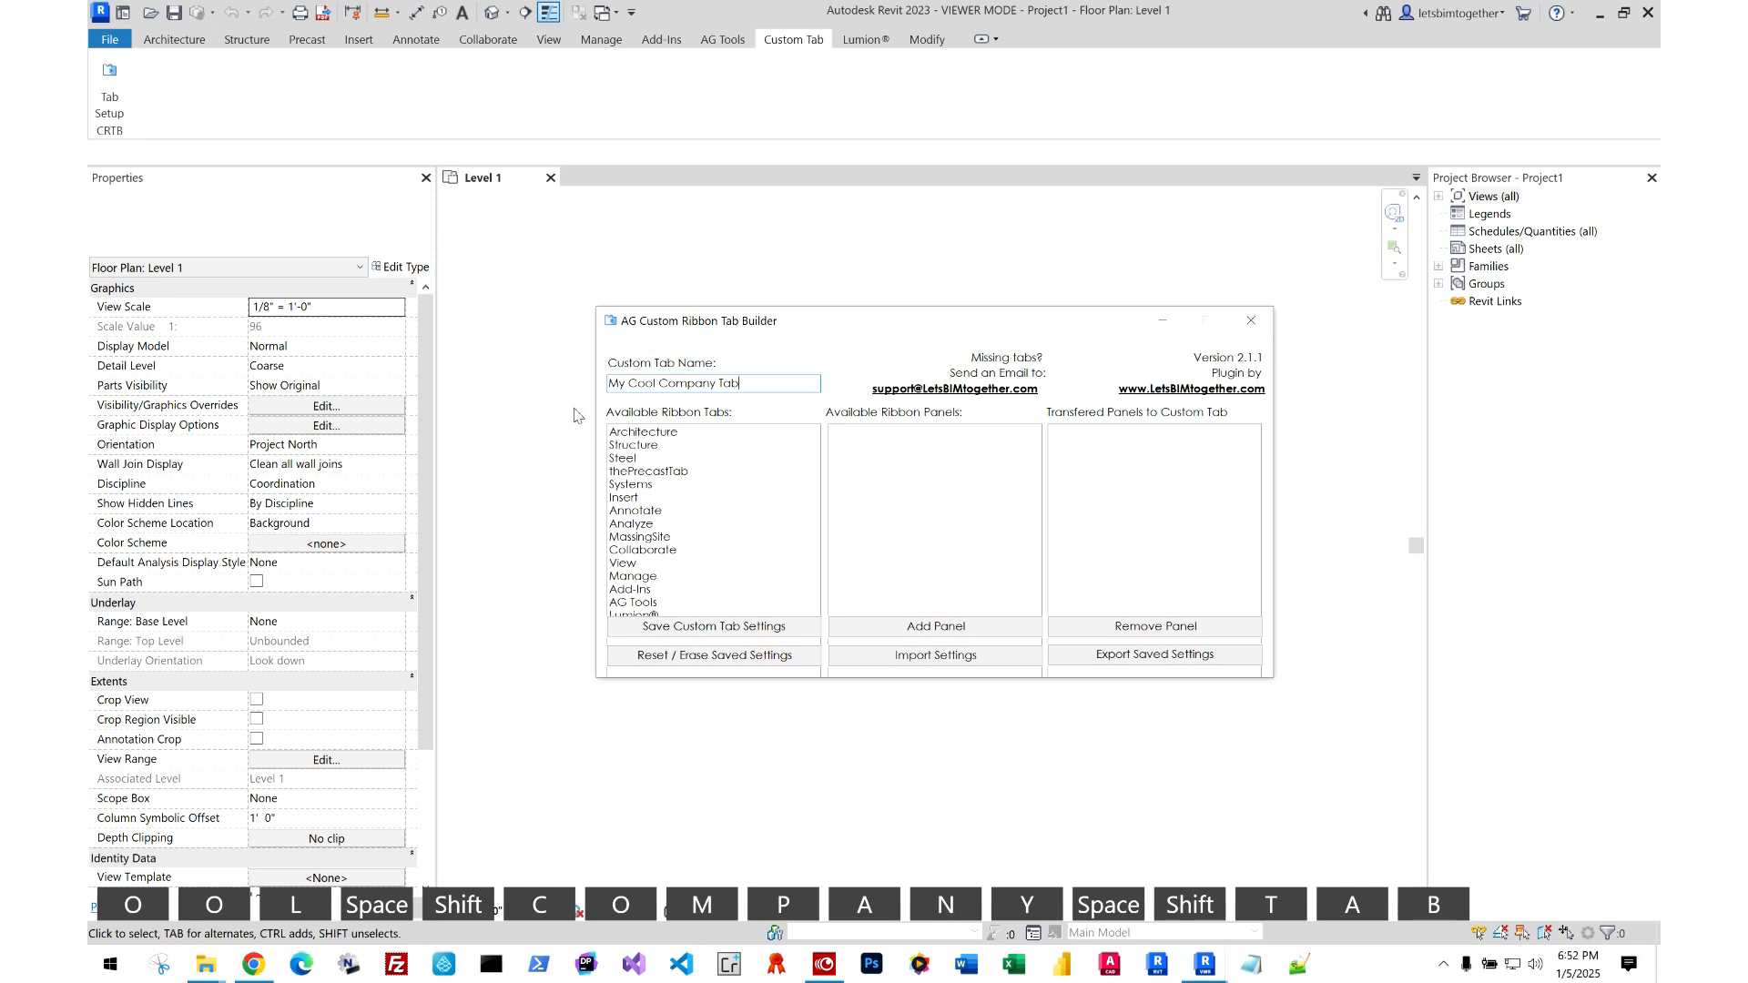
# - Examine which ribbon panels are available from source tabs such as Lumion, Structure, Steel, thePrecastTab and Architecture
pyautogui.click(647, 615)
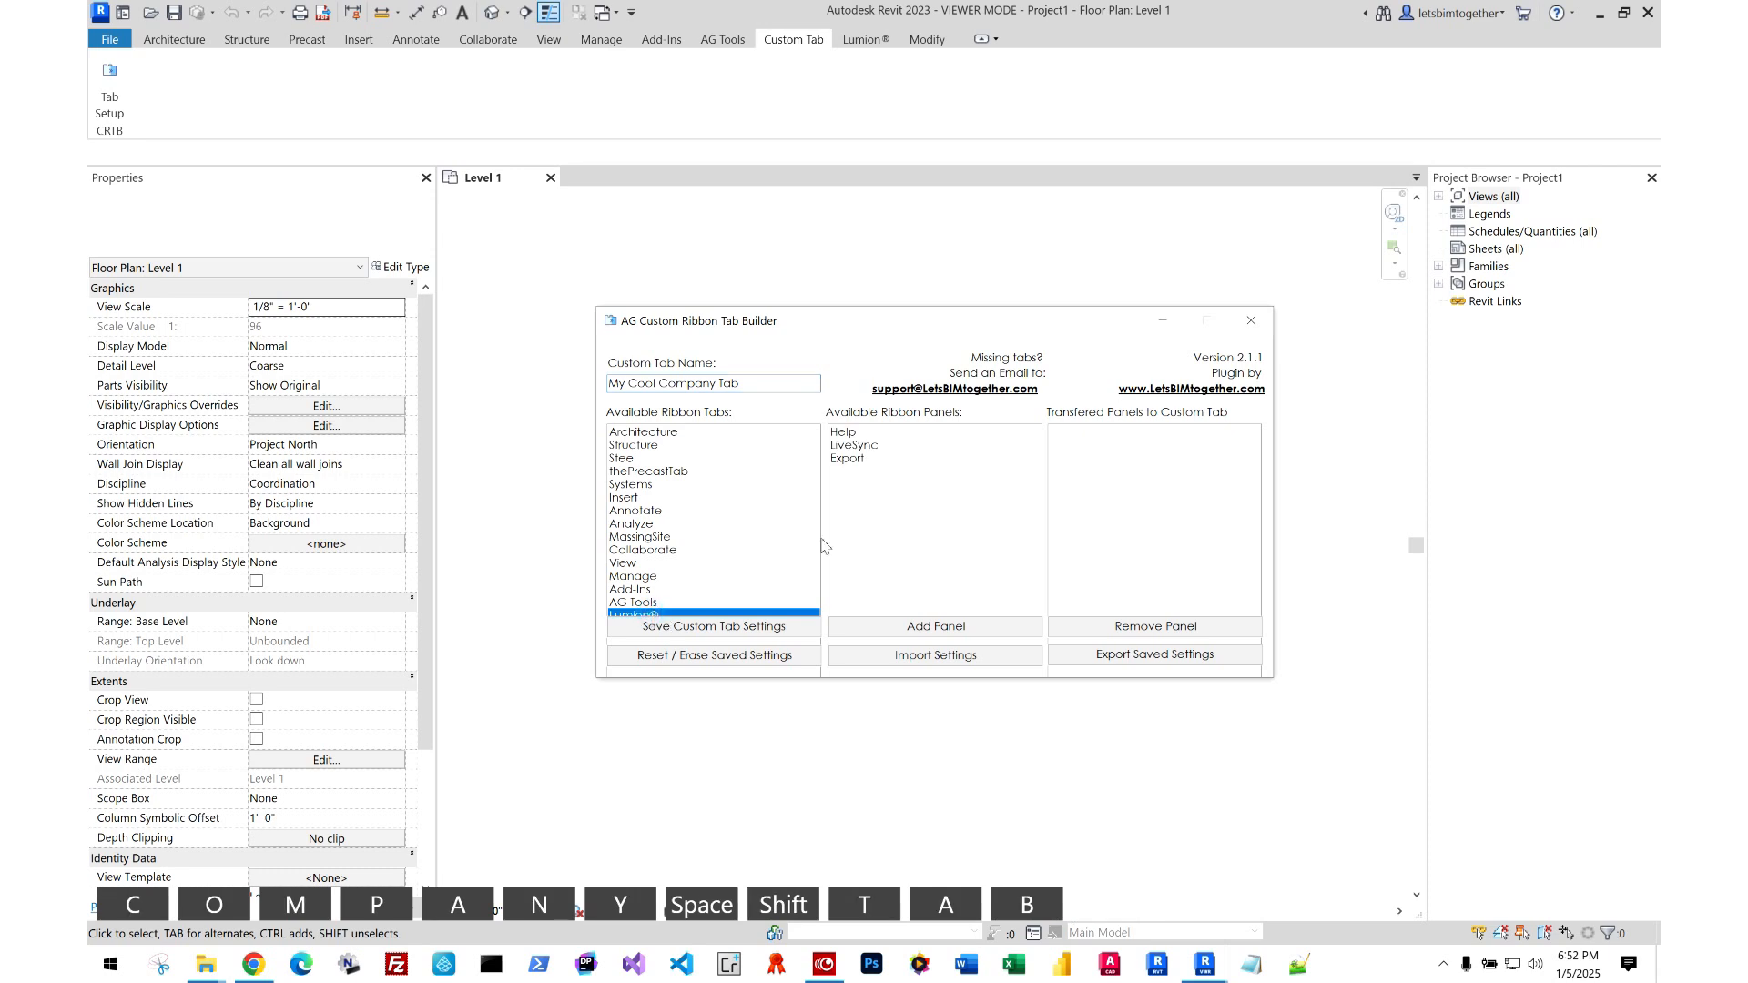
pyautogui.click(856, 434)
pyautogui.click(713, 525)
pyautogui.moveTo(667, 437)
pyautogui.mouseDown()
pyautogui.moveTo(685, 492)
pyautogui.moveTo(692, 446)
pyautogui.moveTo(704, 532)
pyautogui.moveTo(707, 484)
pyautogui.mouseUp()
pyautogui.click(710, 460)
pyautogui.click(710, 446)
pyautogui.click(709, 458)
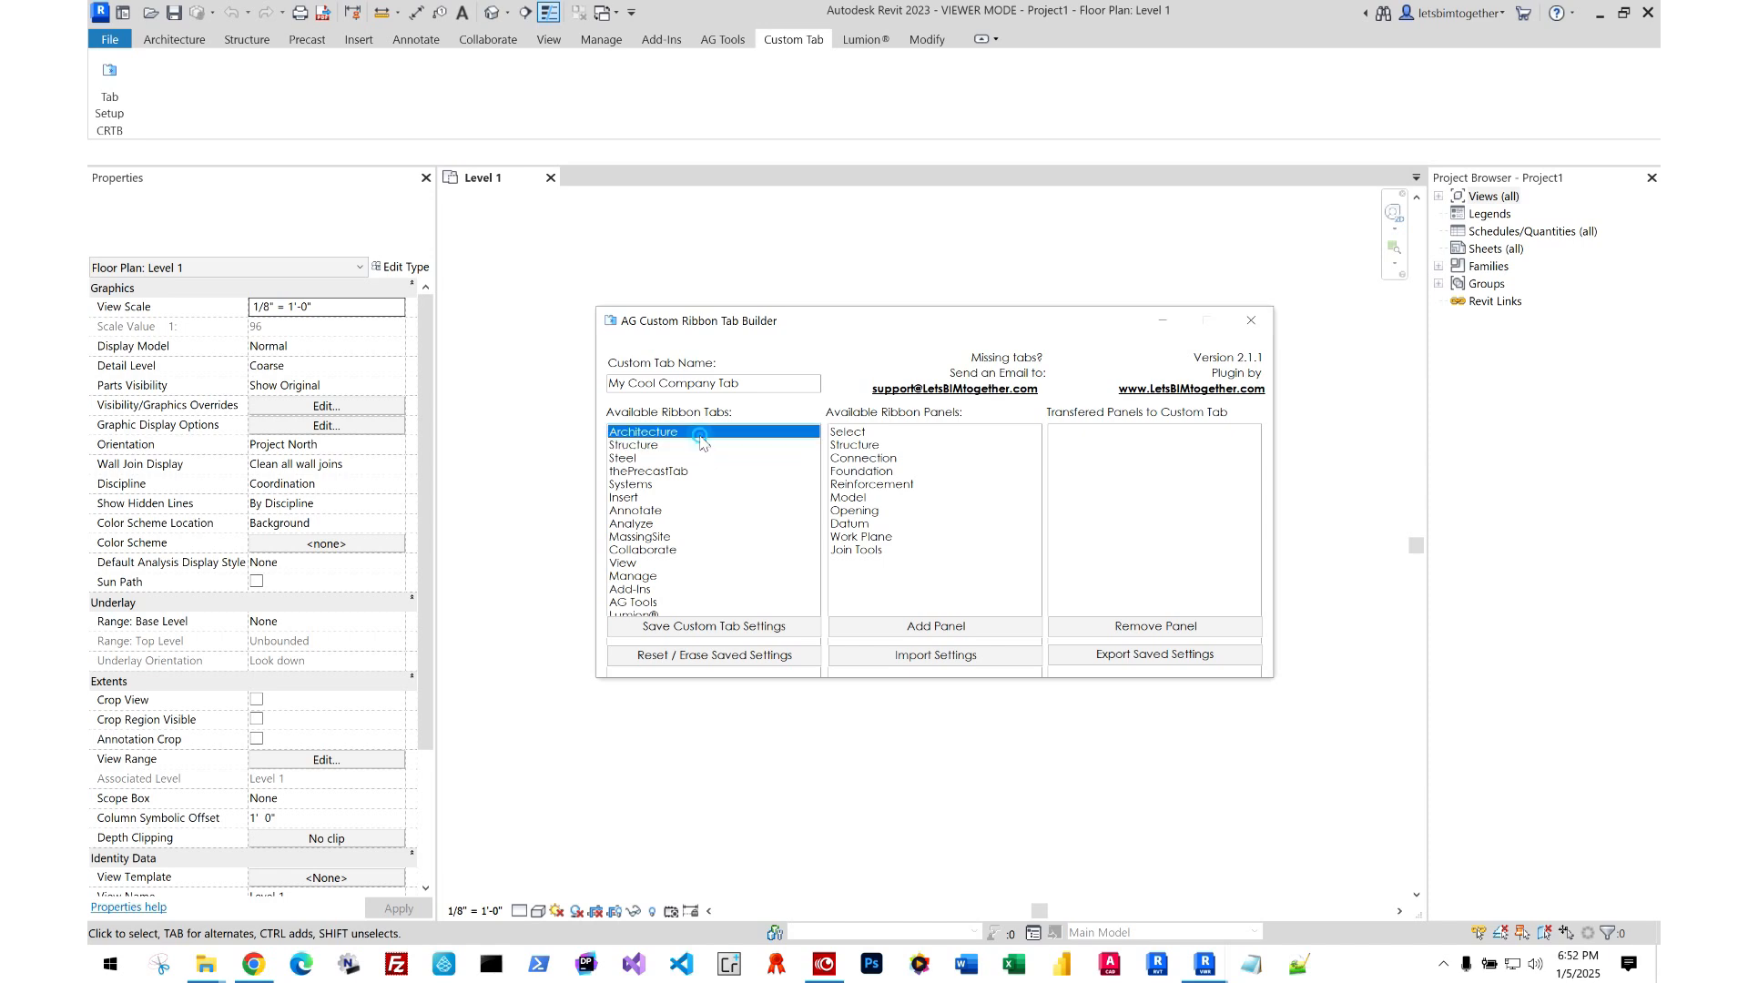
pyautogui.click(703, 471)
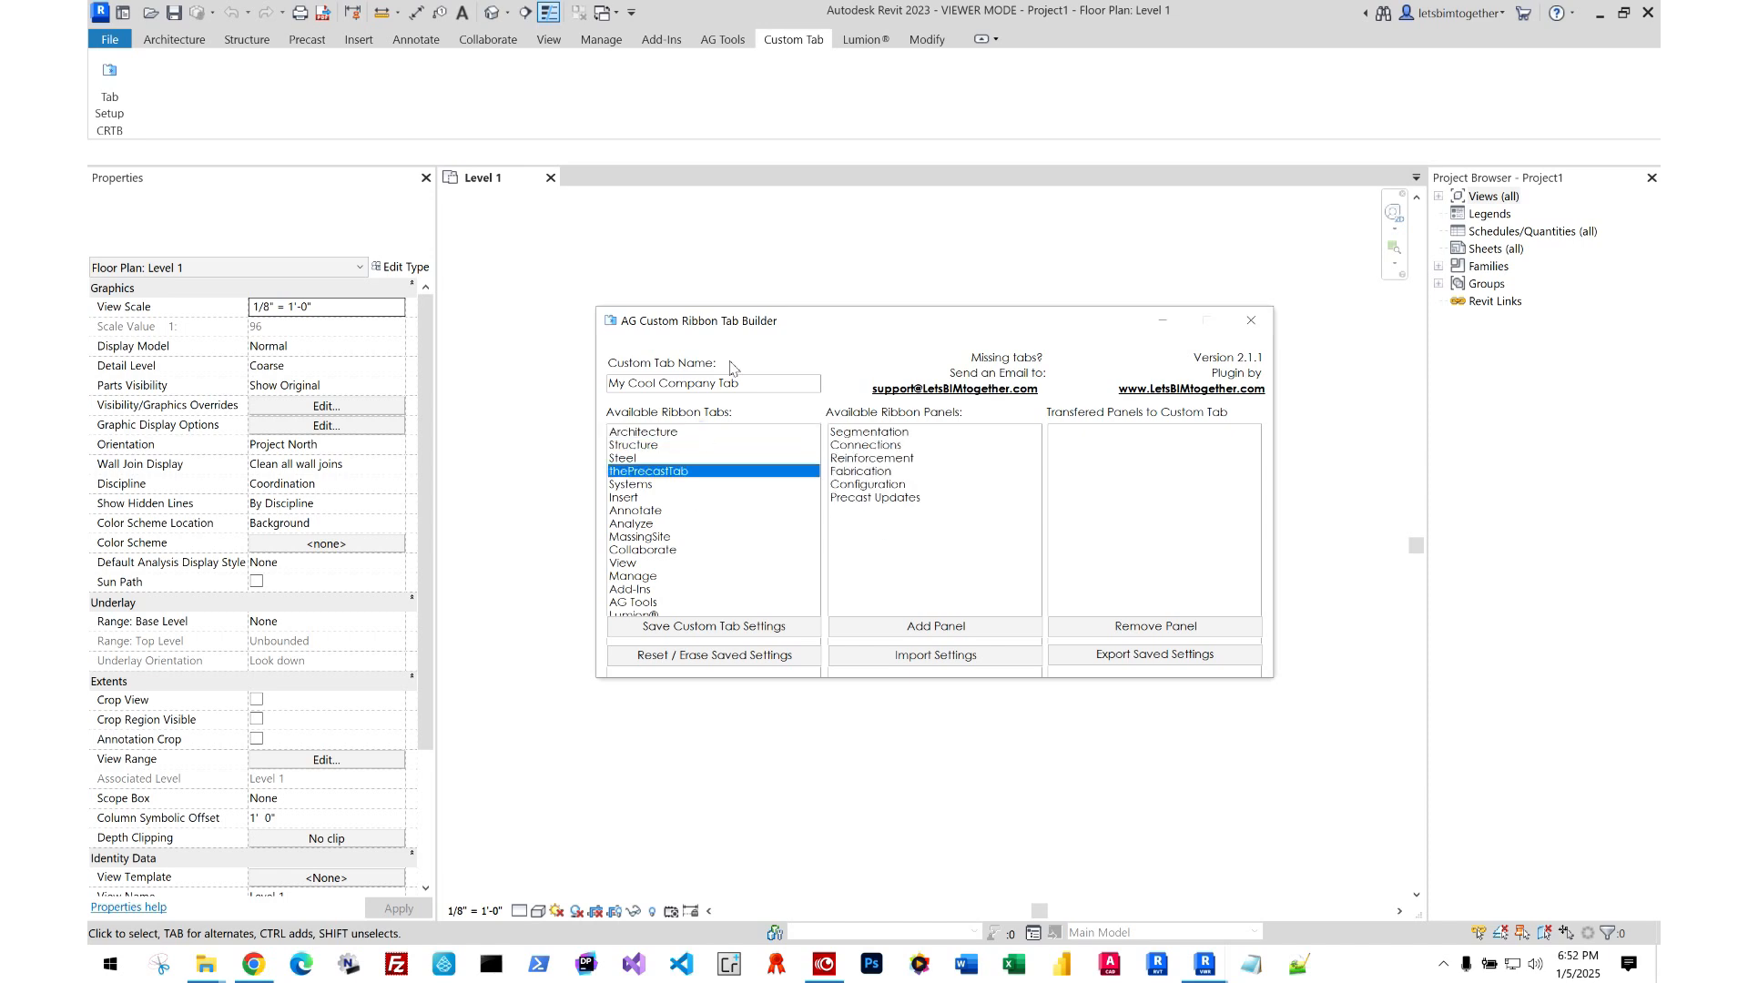
pyautogui.moveTo(765, 321); pyautogui.dragTo(699, 355)
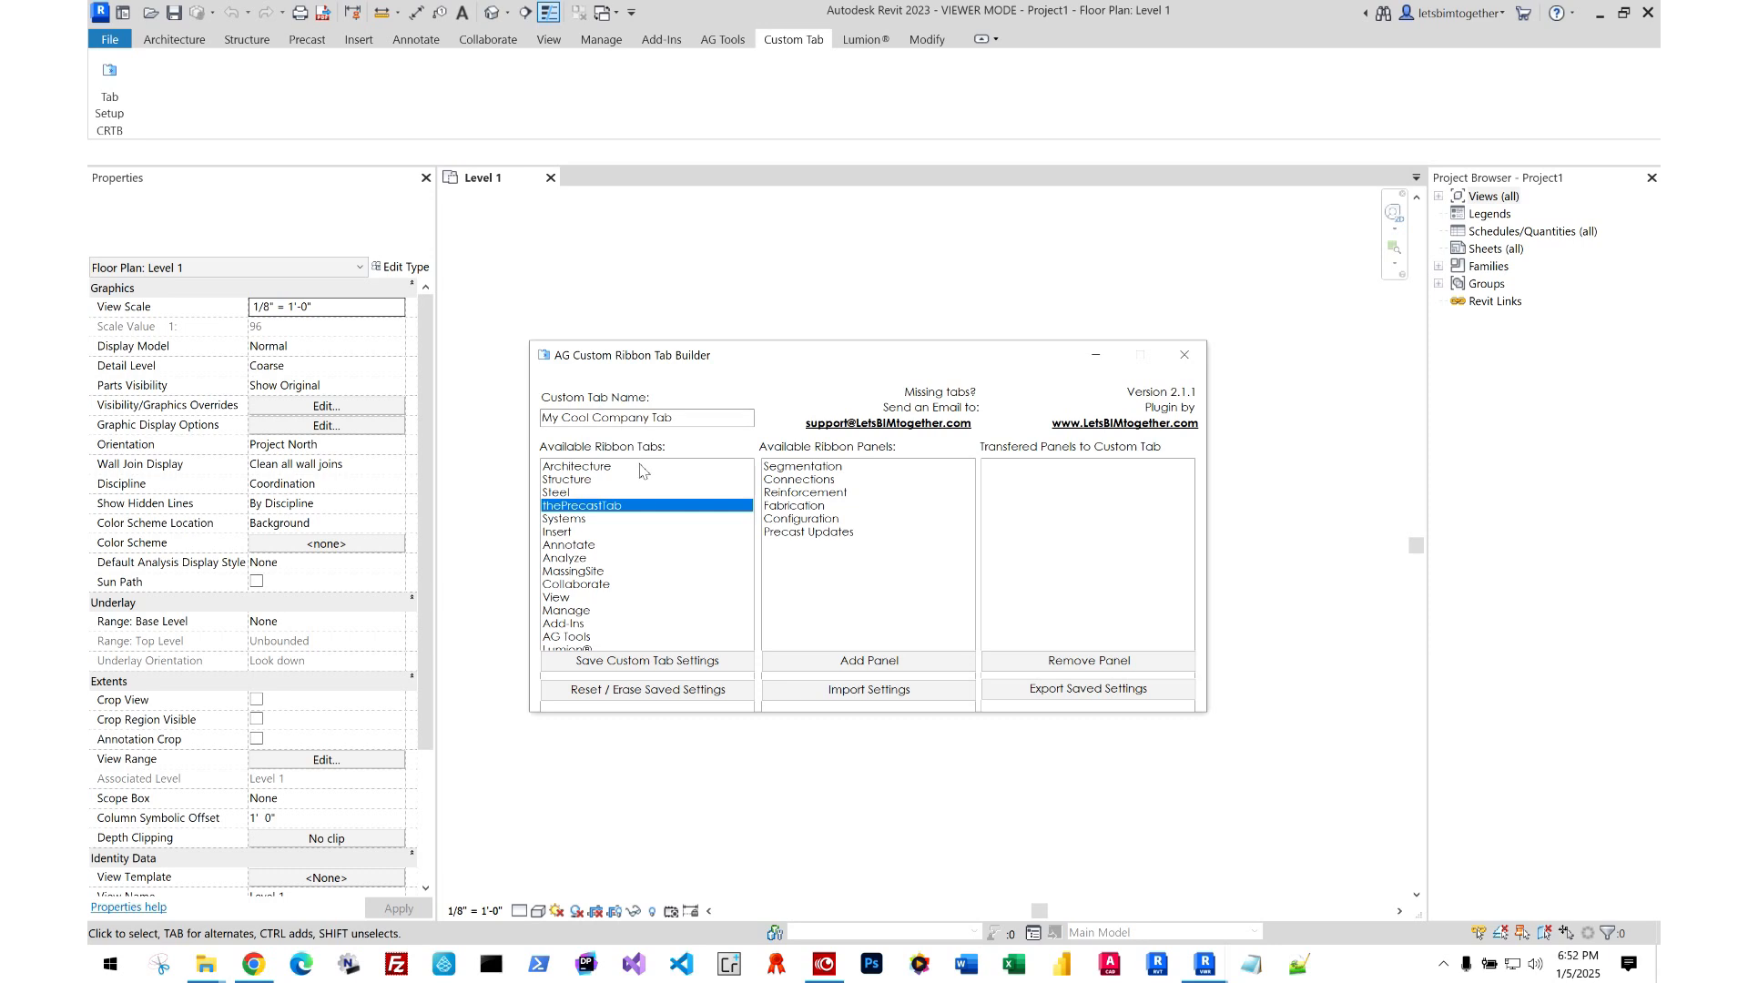
pyautogui.click(626, 467)
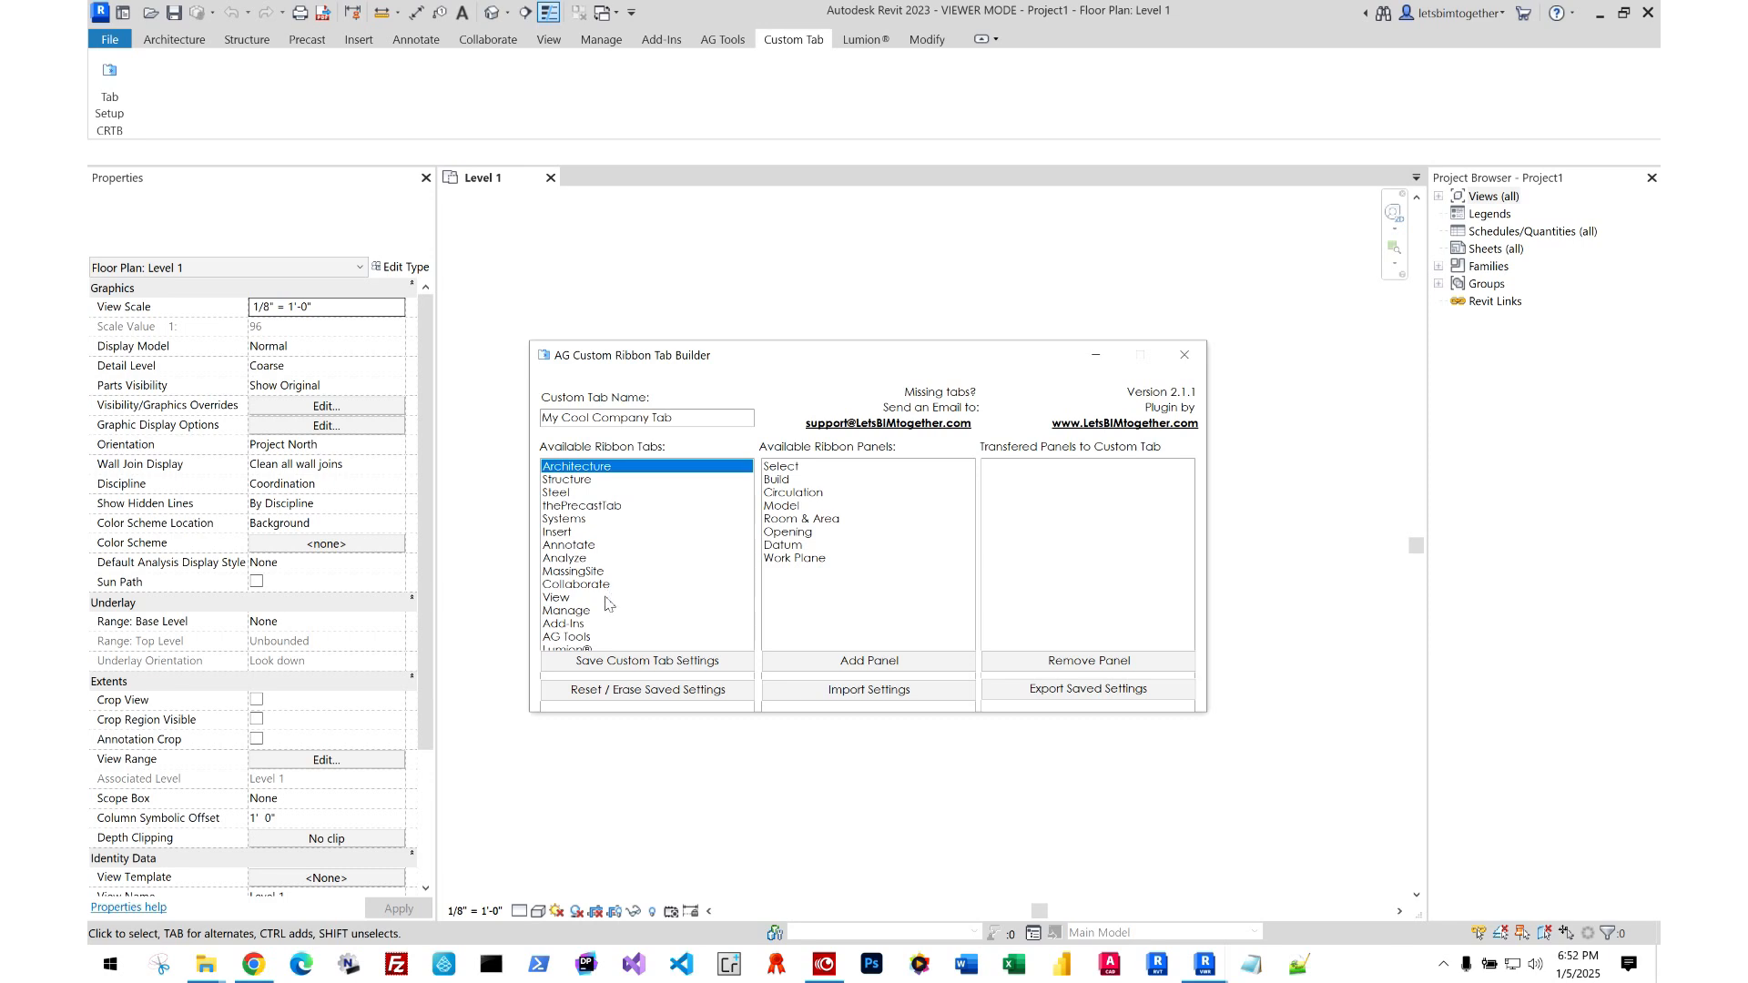
# - Transfer the Add-Ins panels Select, External, AG Feeling Lucky, AG View Bookmarks and Align to the custom tab
pyautogui.click(609, 626)
pyautogui.click(838, 467)
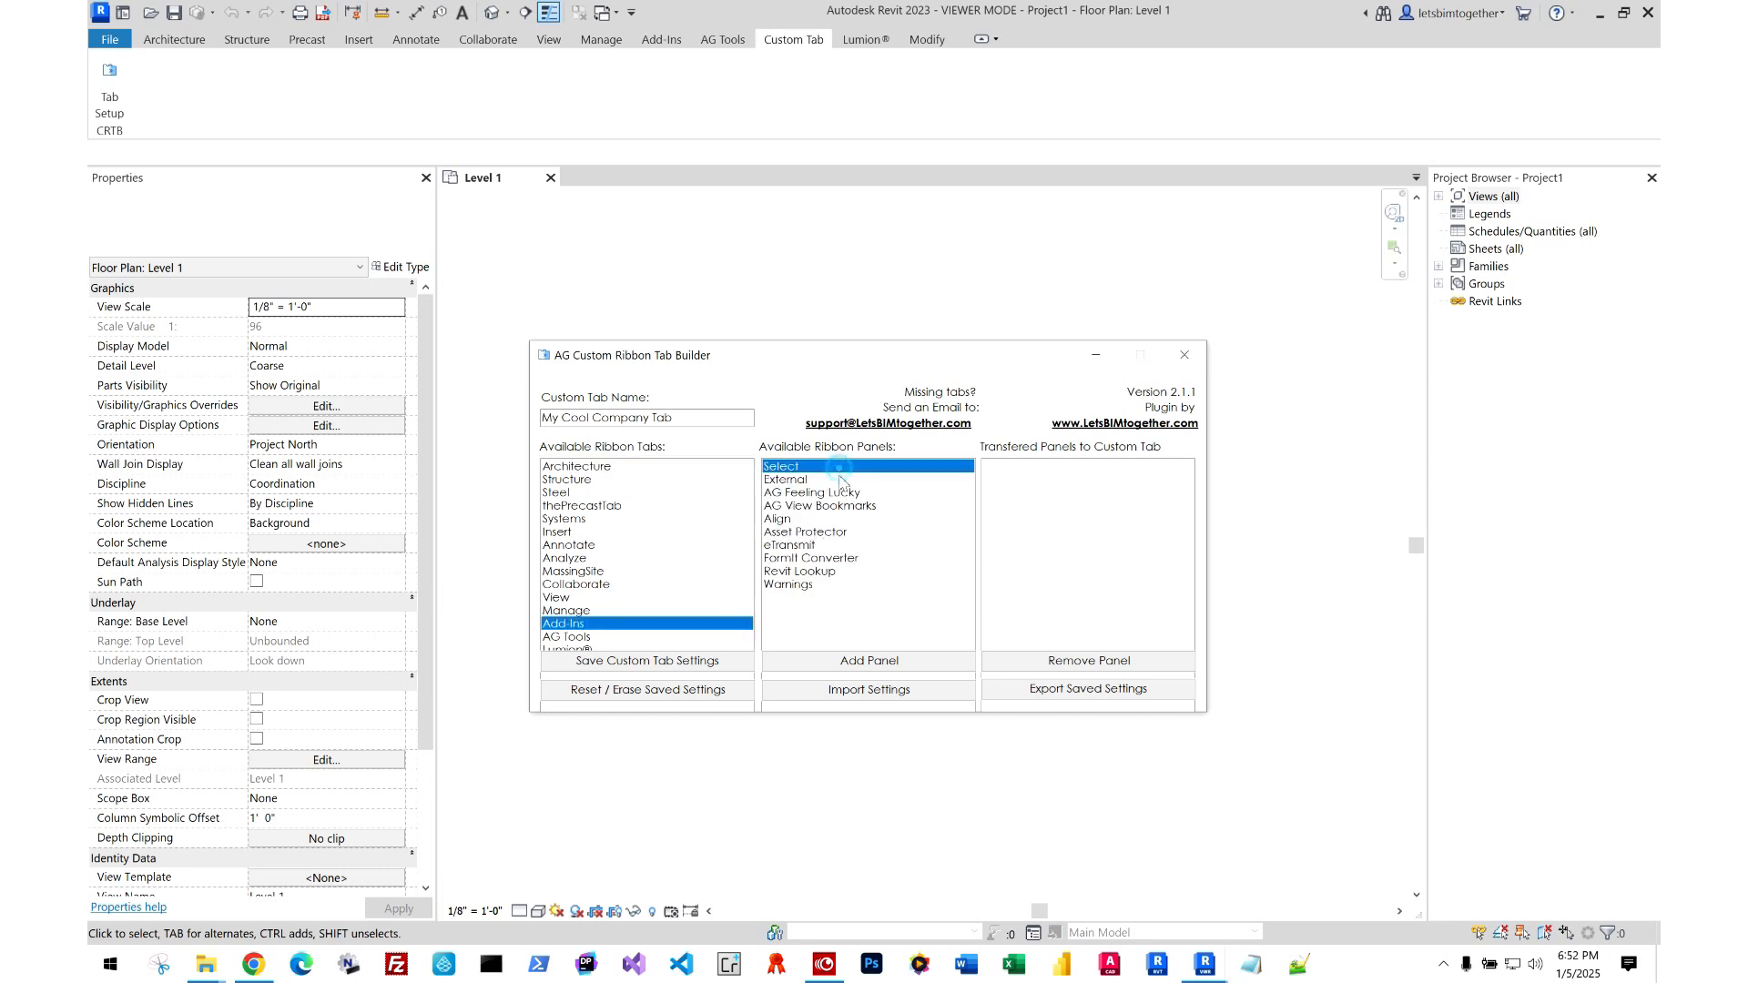
pyautogui.click(867, 661)
pyautogui.click(820, 467)
pyautogui.click(869, 661)
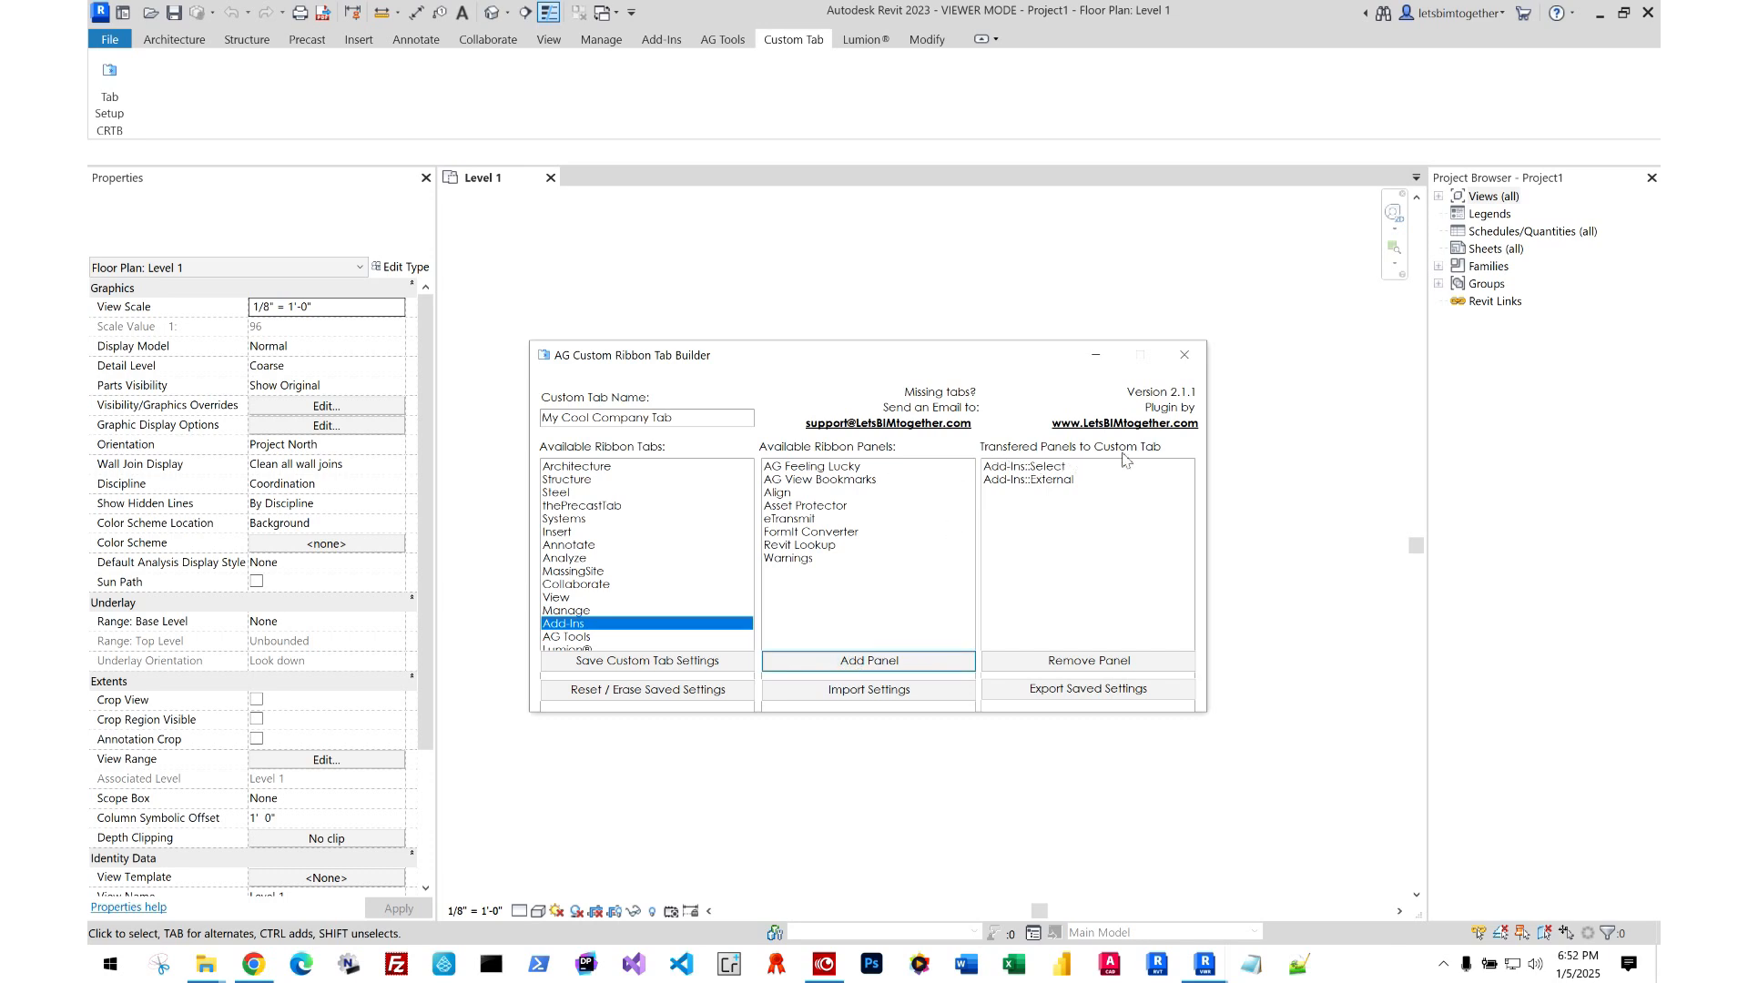
pyautogui.click(893, 467)
pyautogui.click(876, 662)
pyautogui.click(880, 467)
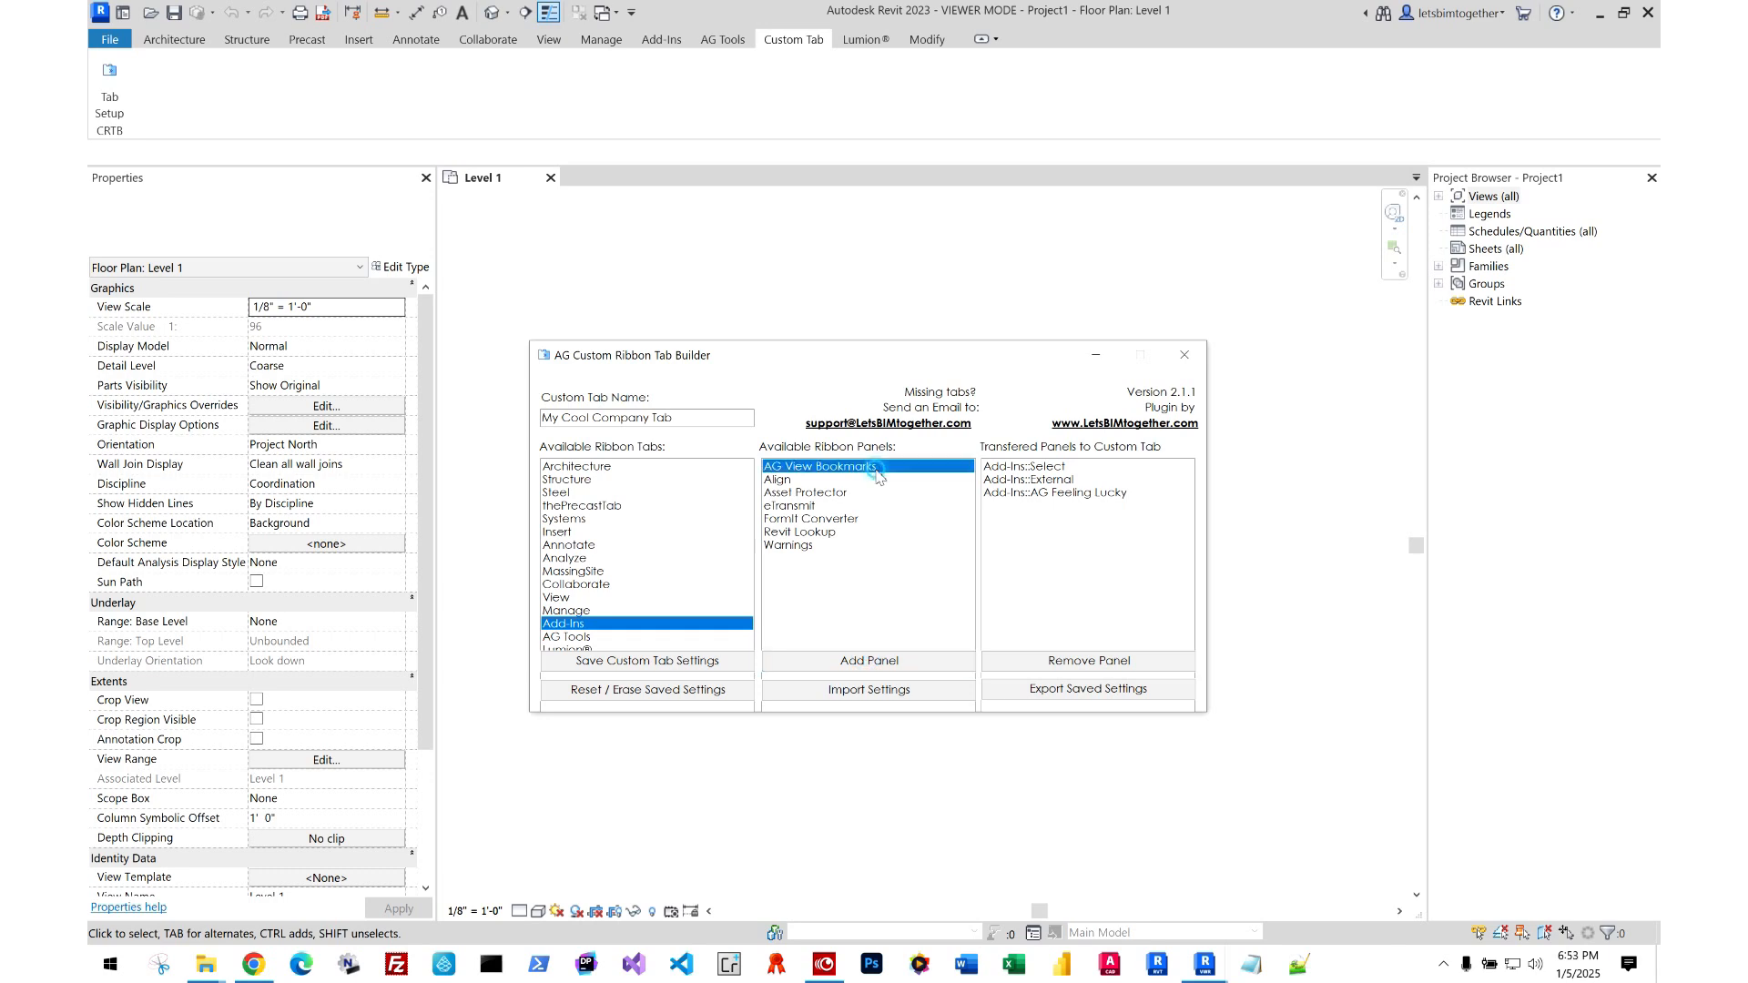
pyautogui.click(874, 669)
pyautogui.click(836, 467)
pyautogui.click(838, 668)
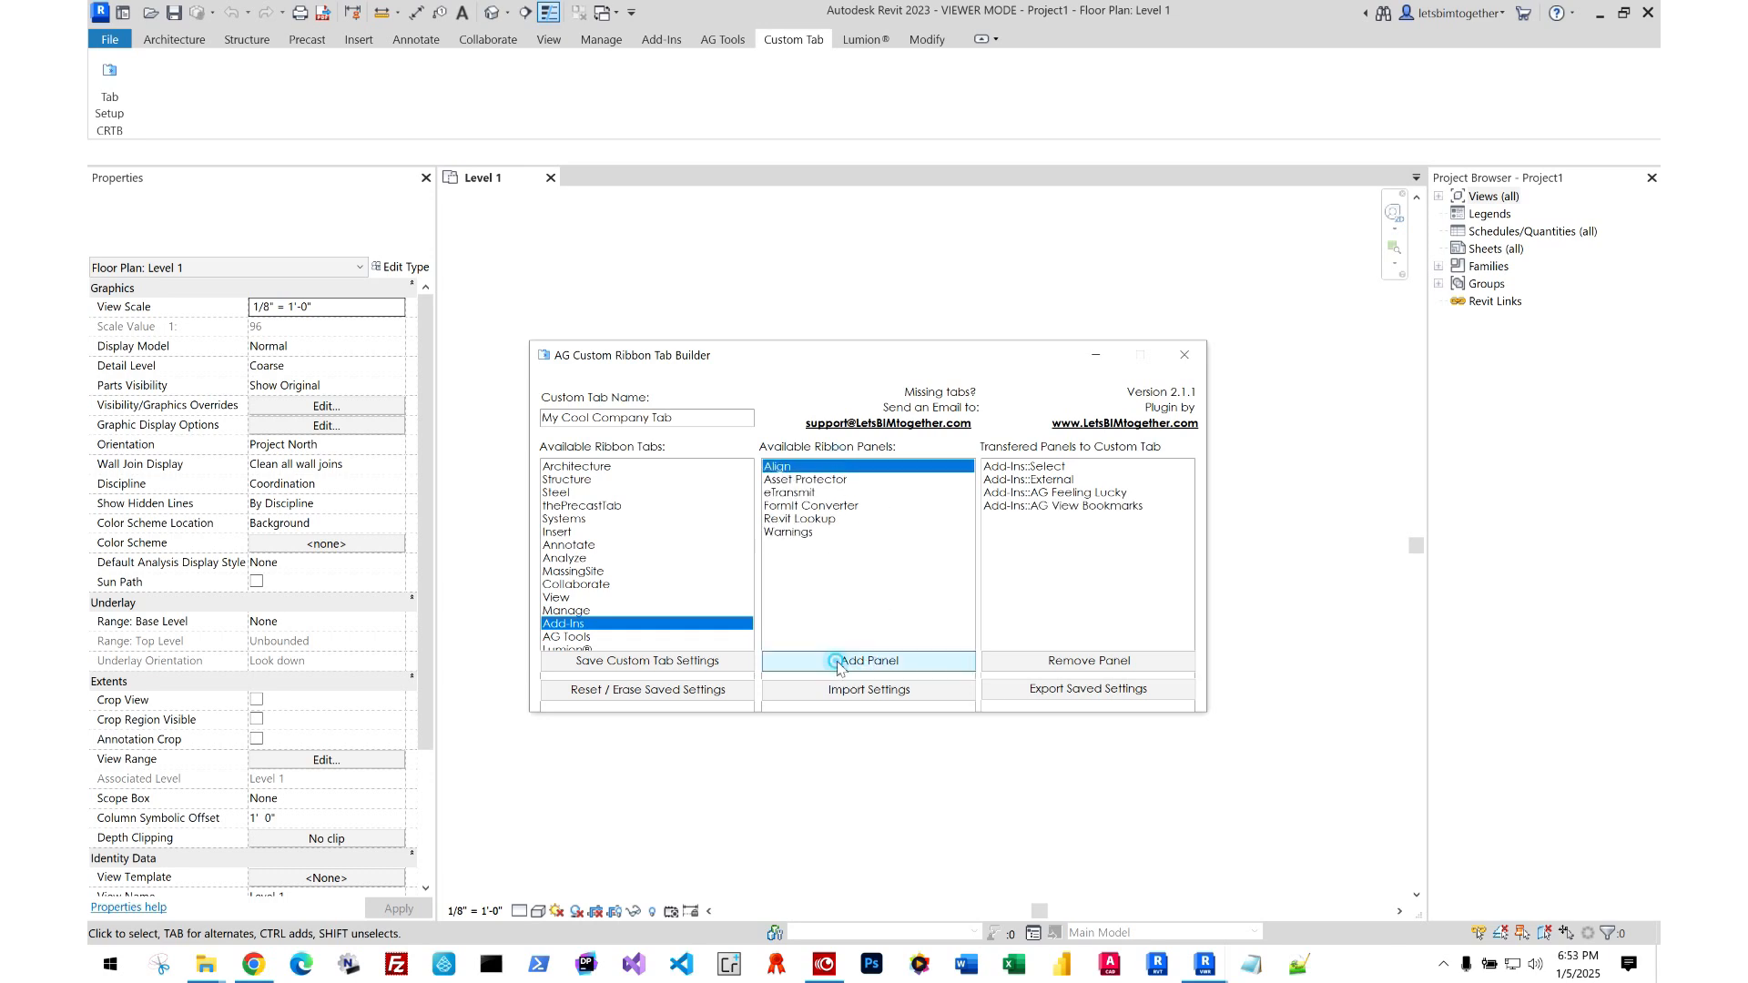
# - Transfer the remaining Add-Ins panels Asset Protector, eTransmit, FormIt Converter, Revit Lookup and Warnings to the custom tab
pyautogui.click(835, 467)
pyautogui.click(842, 662)
pyautogui.click(837, 467)
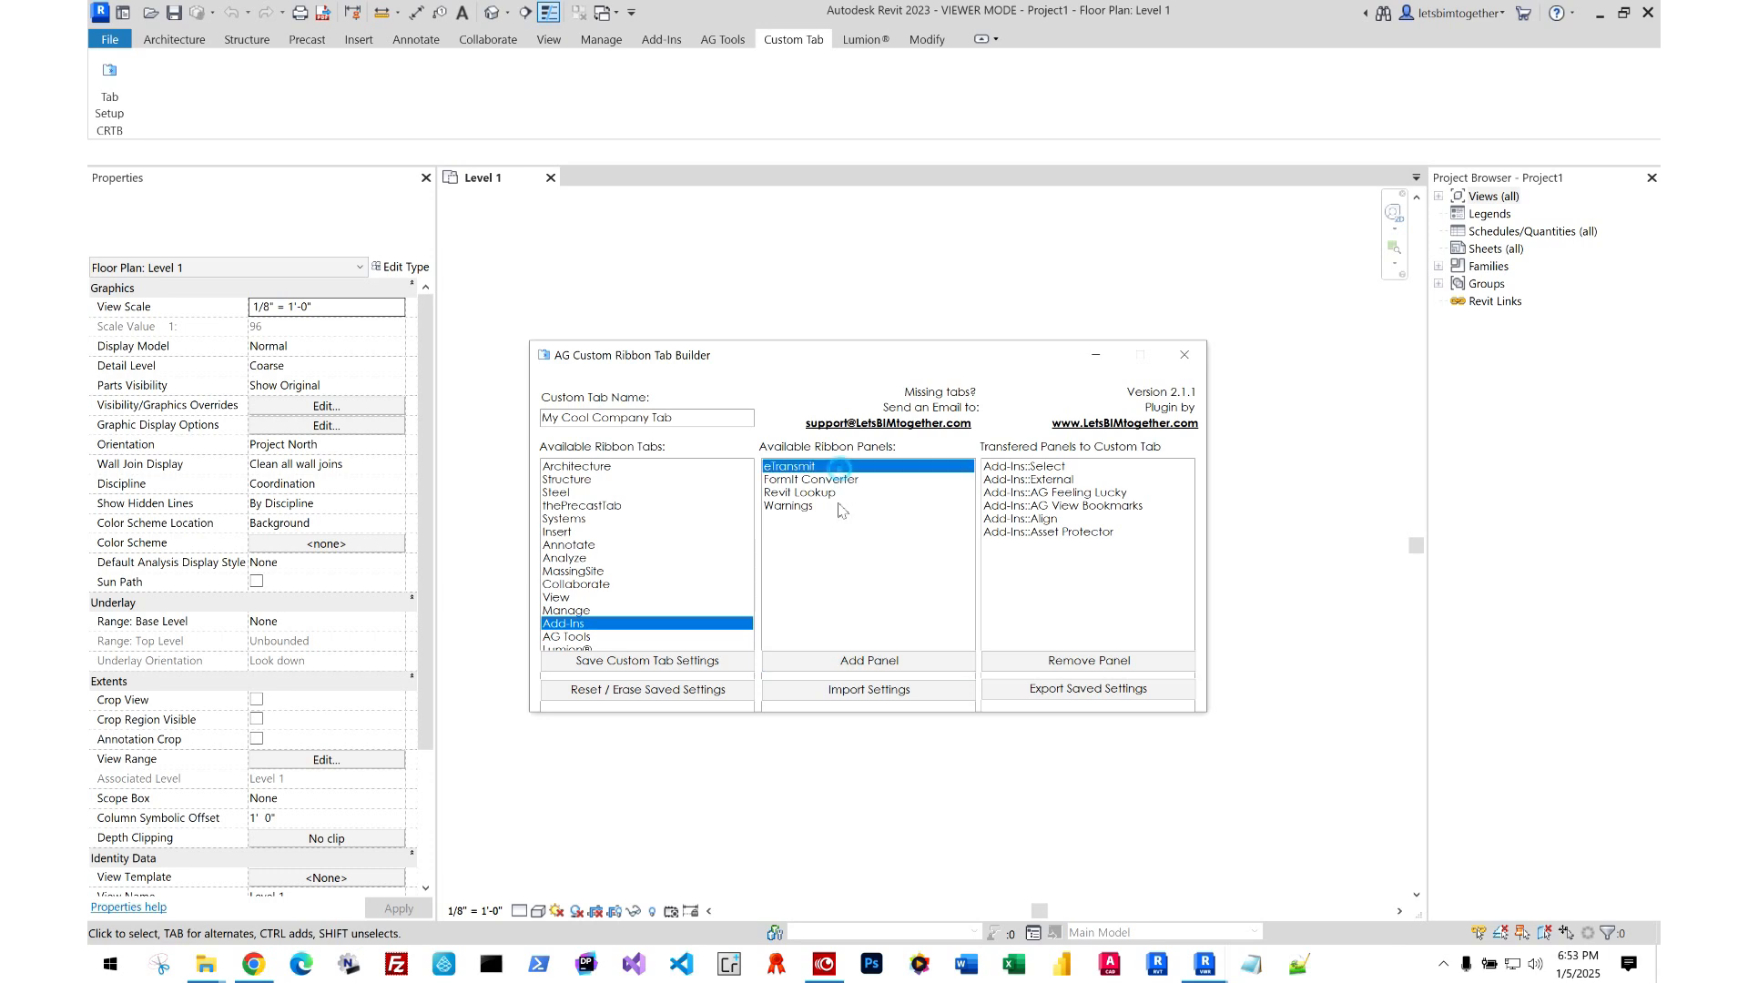
pyautogui.click(838, 660)
pyautogui.click(838, 467)
pyautogui.click(840, 662)
pyautogui.click(846, 465)
pyautogui.click(840, 662)
pyautogui.click(839, 467)
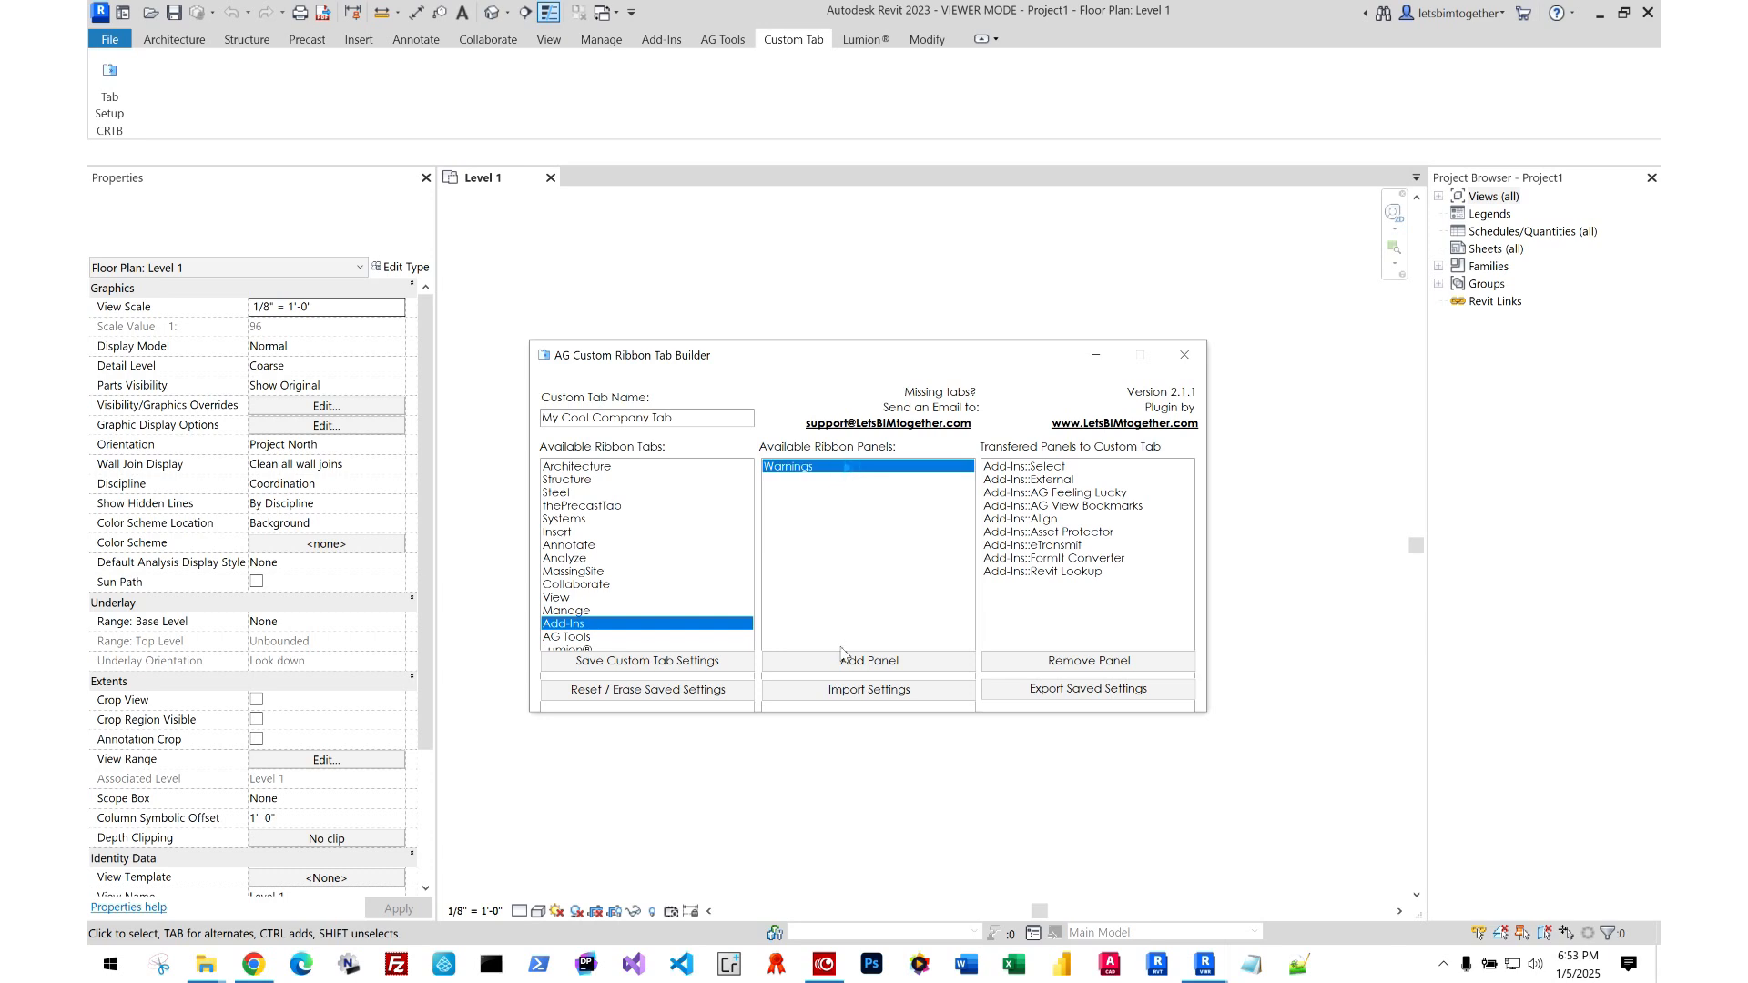
pyautogui.click(842, 667)
# - Transfer the Lumion panels Help, LiveSync and Export to the custom tab
pyautogui.click(596, 647)
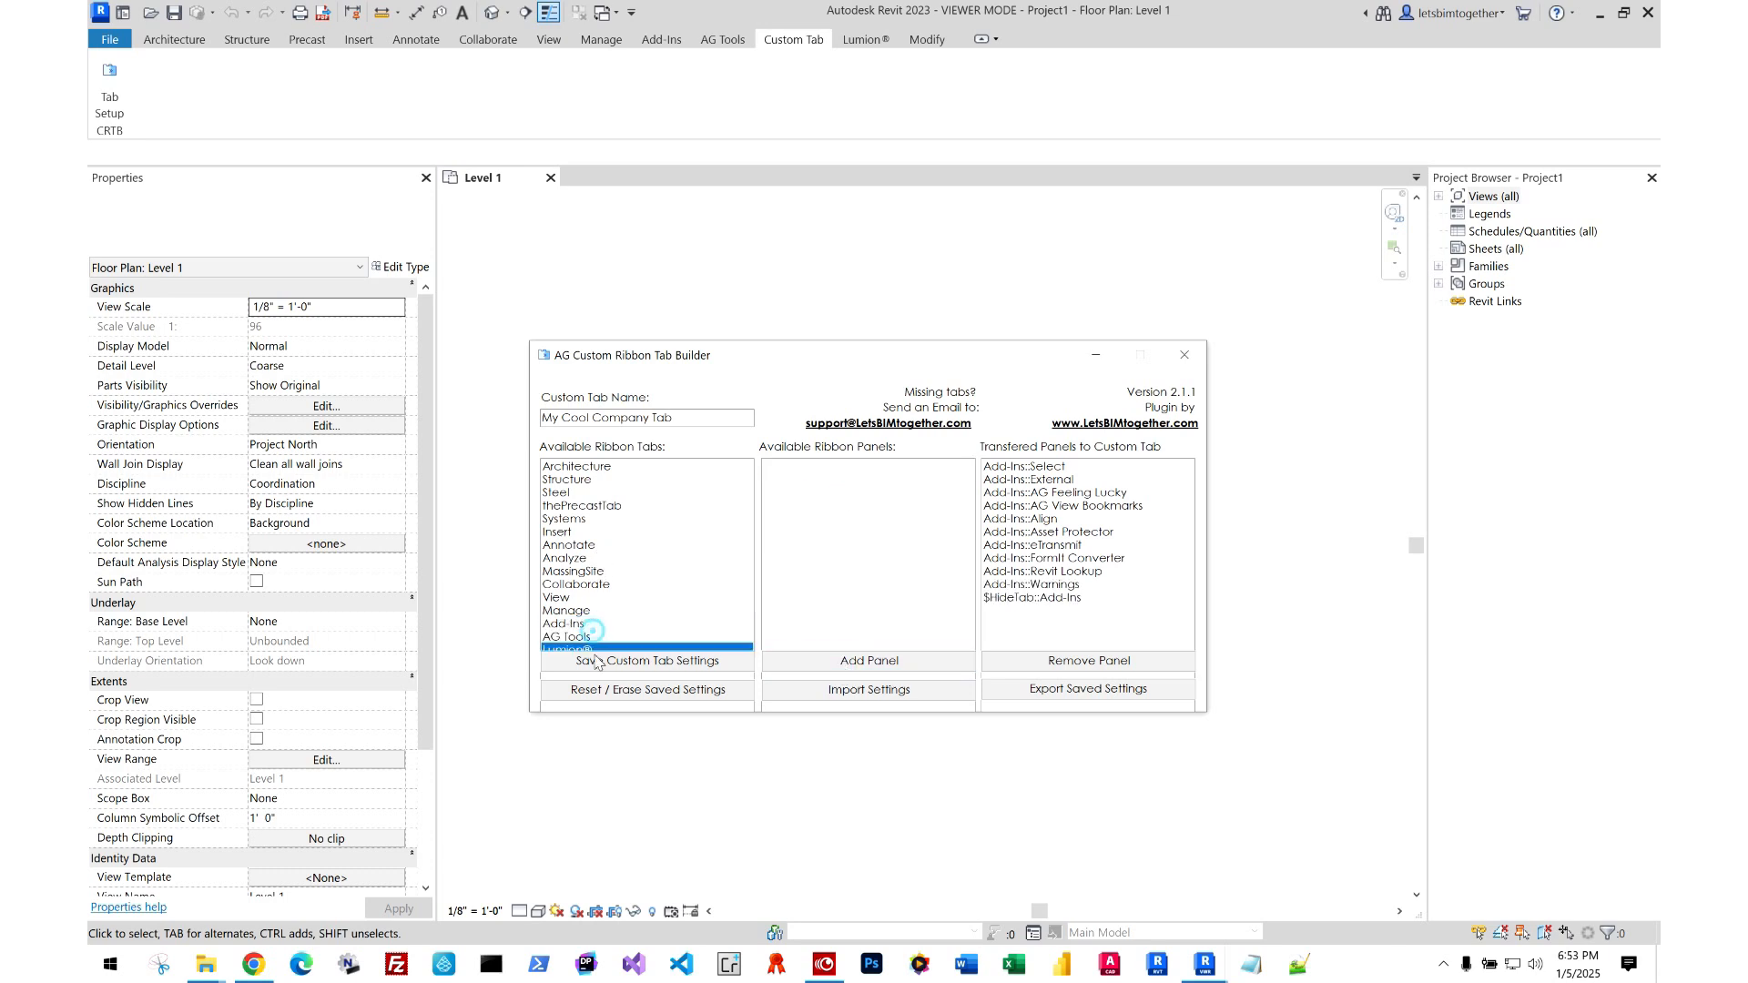
pyautogui.click(819, 467)
pyautogui.click(867, 660)
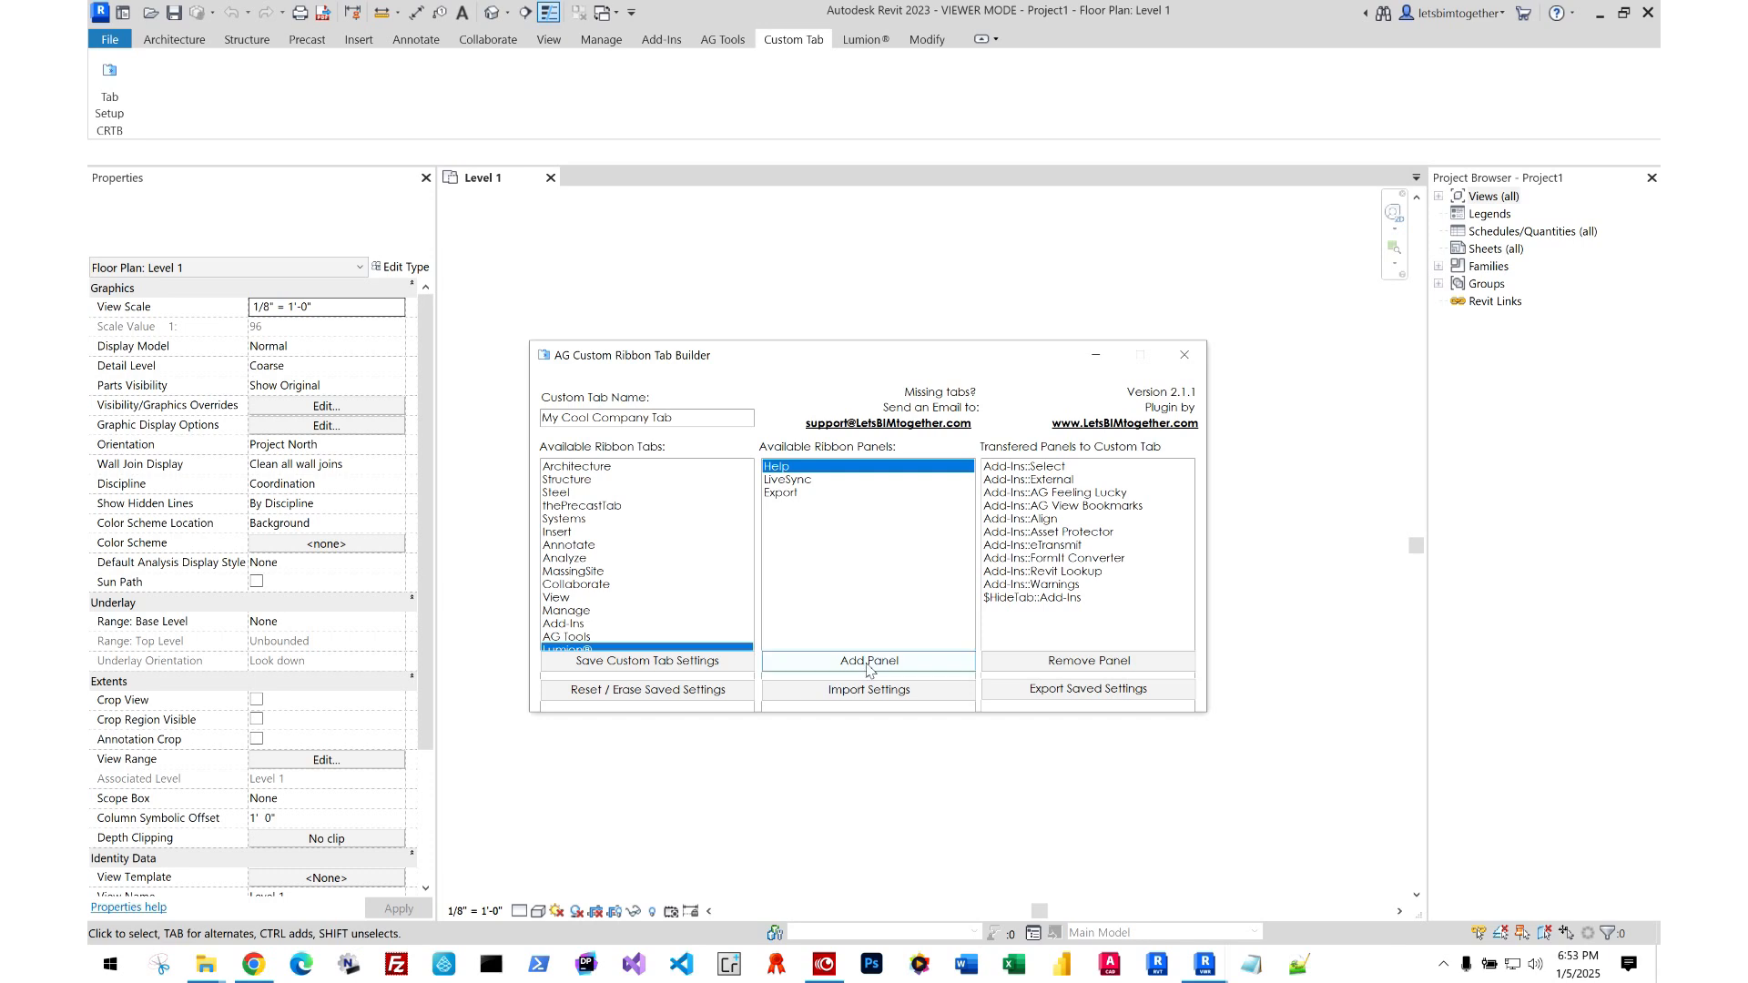
pyautogui.click(831, 467)
pyautogui.click(839, 657)
pyautogui.click(833, 467)
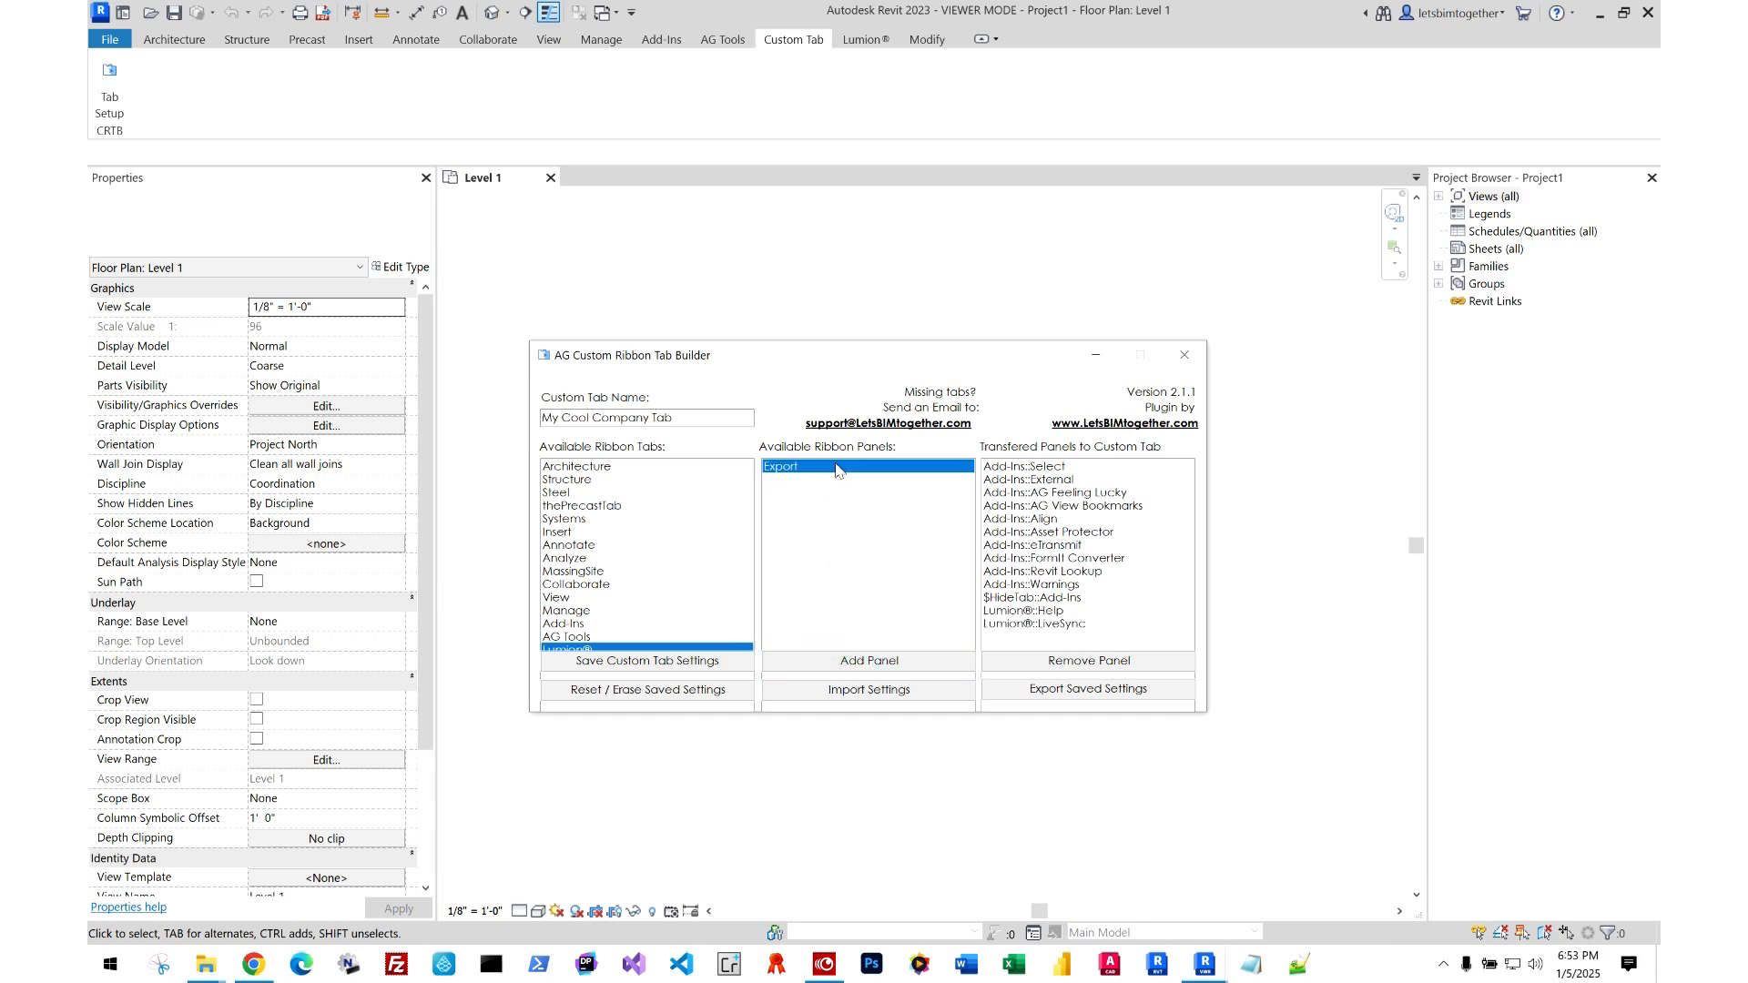
pyautogui.click(883, 657)
# - Check the transferred entries and remove the Add-Ins Warnings panel from the custom tab's list
pyautogui.click(1097, 468)
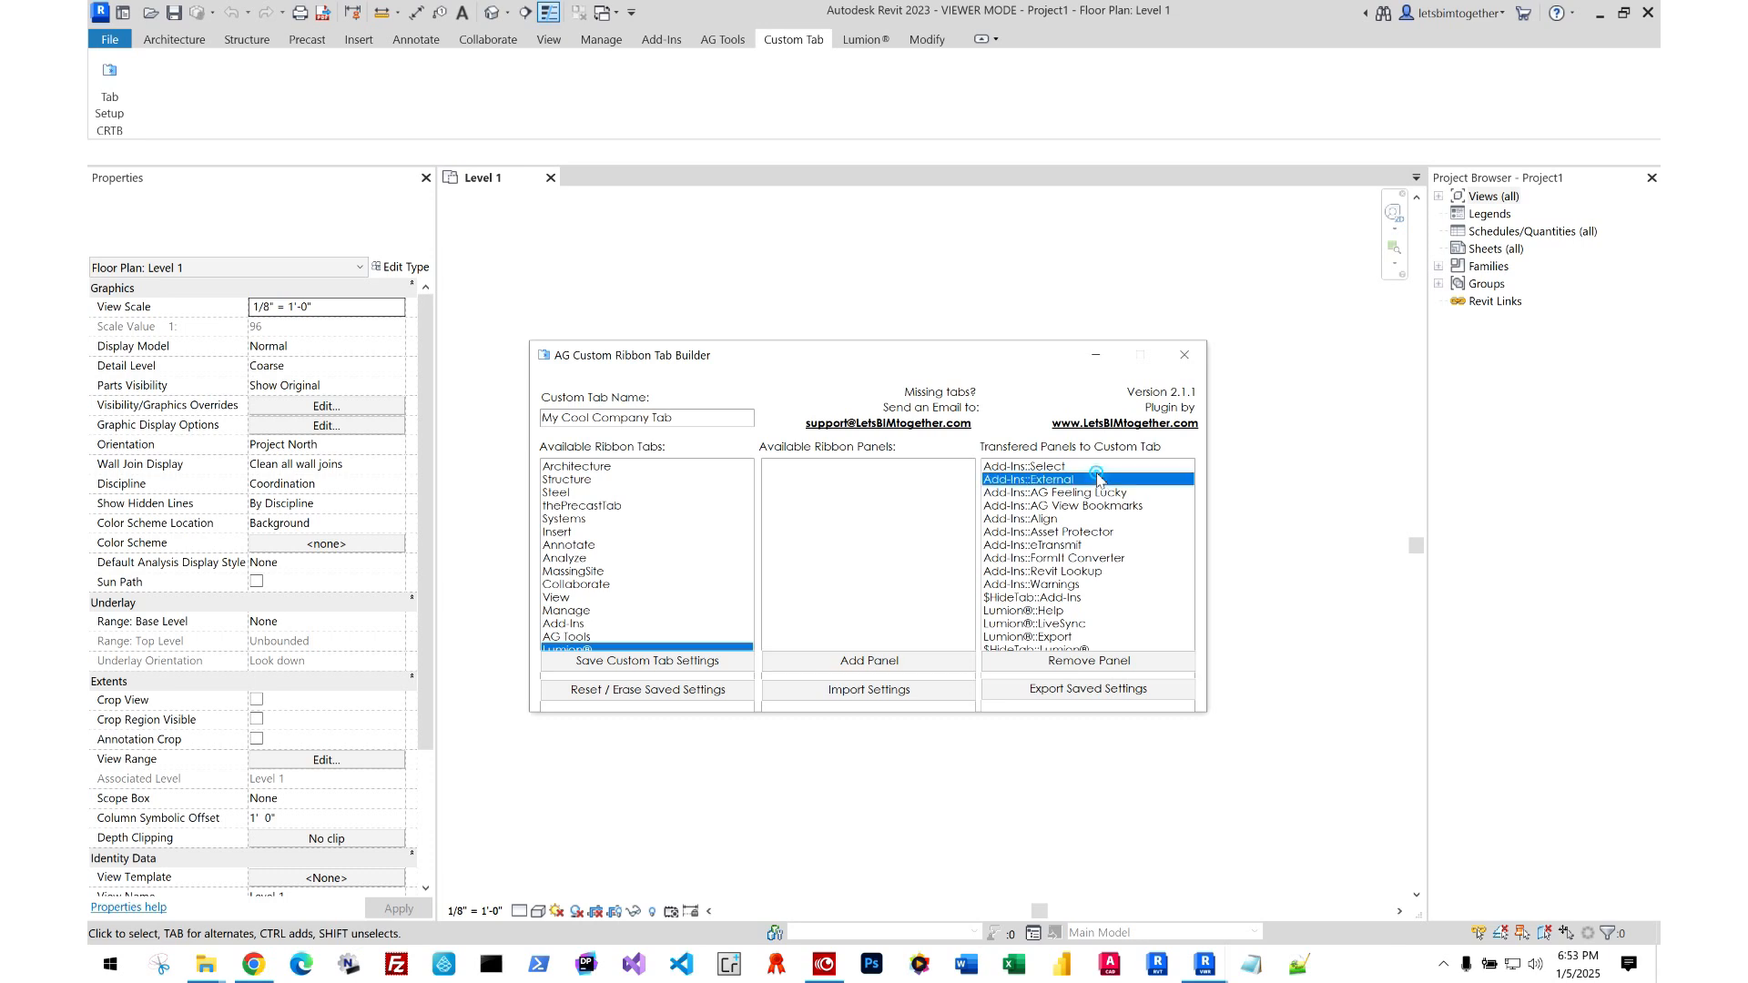
pyautogui.moveTo(1131, 468); pyautogui.dragTo(1098, 604)
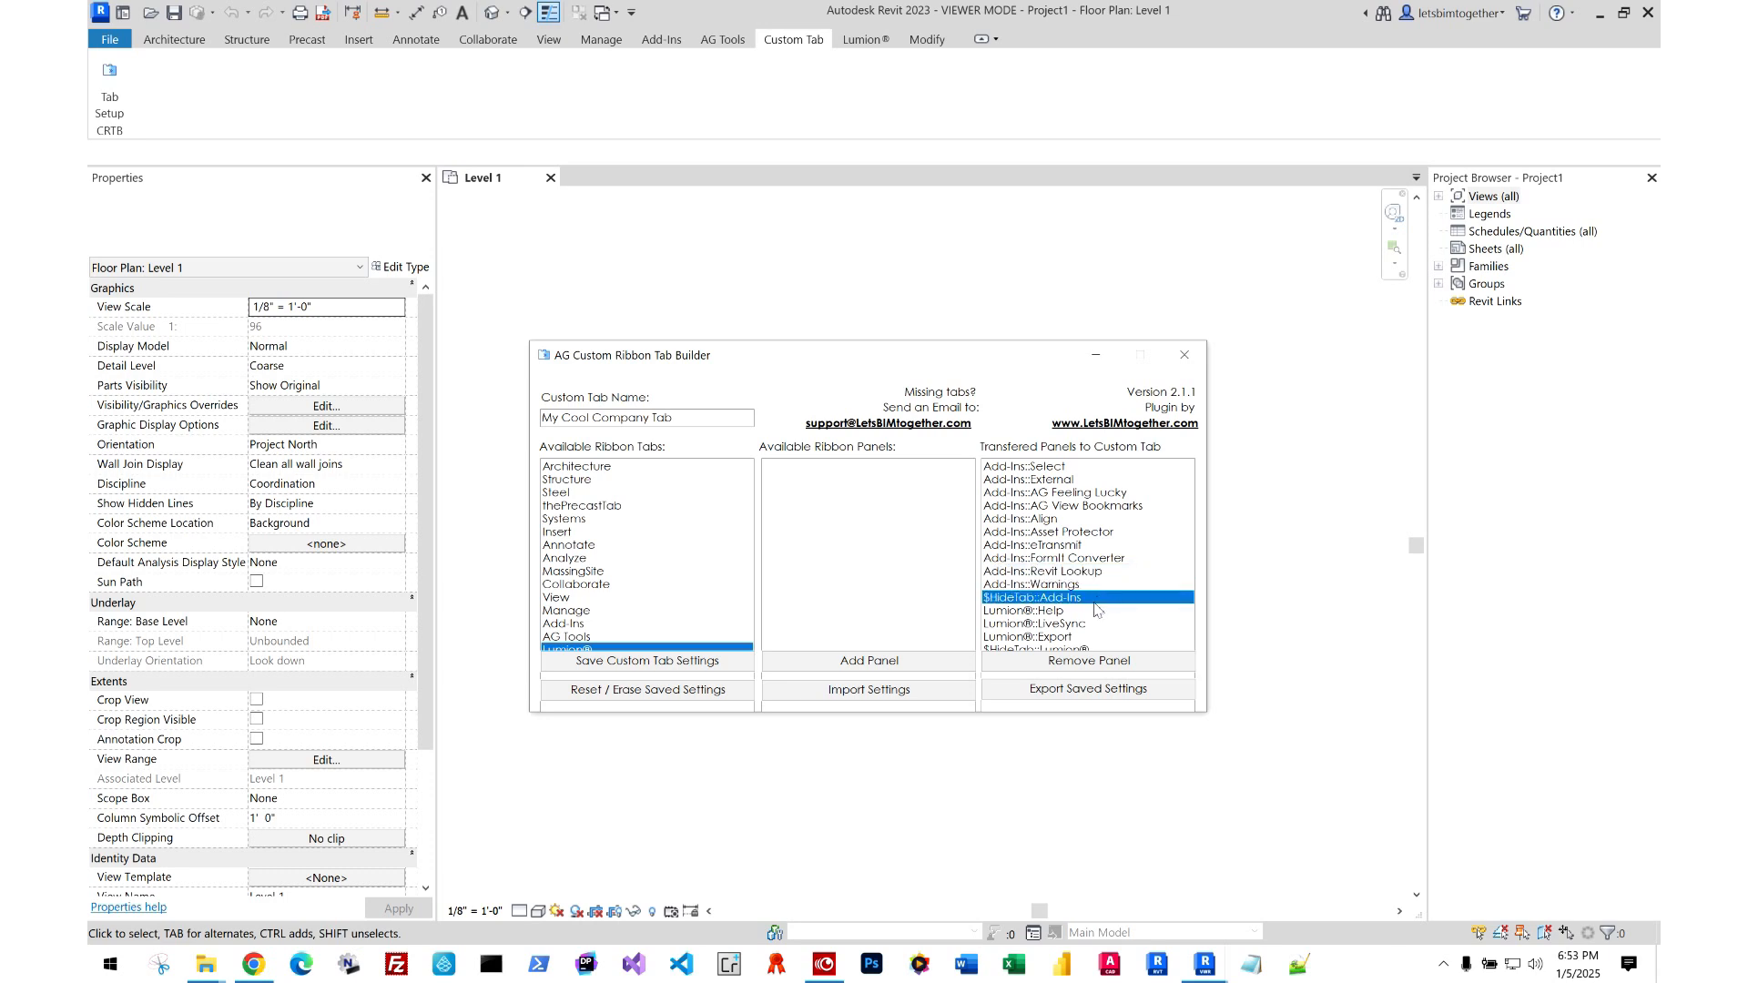
pyautogui.moveTo(1094, 600)
pyautogui.mouseDown()
pyautogui.moveTo(1101, 470)
pyautogui.moveTo(1097, 594)
pyautogui.moveTo(1085, 533)
pyautogui.moveTo(1077, 590)
pyautogui.mouseUp()
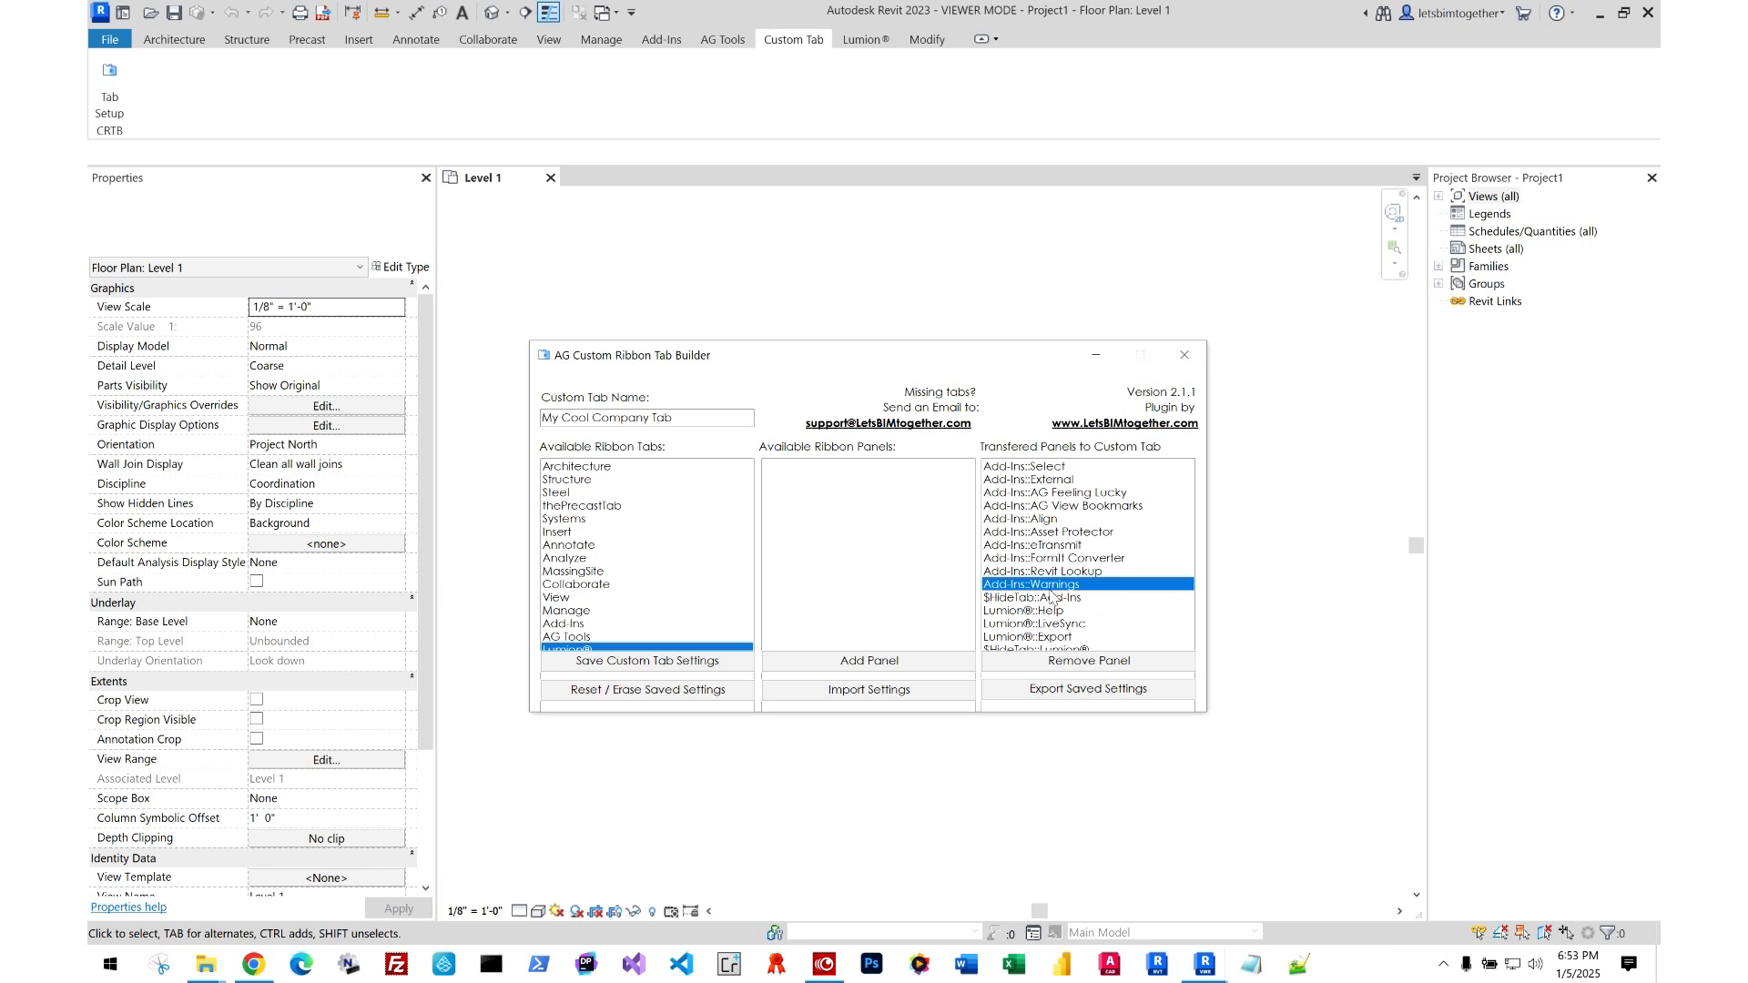
pyautogui.click(1092, 664)
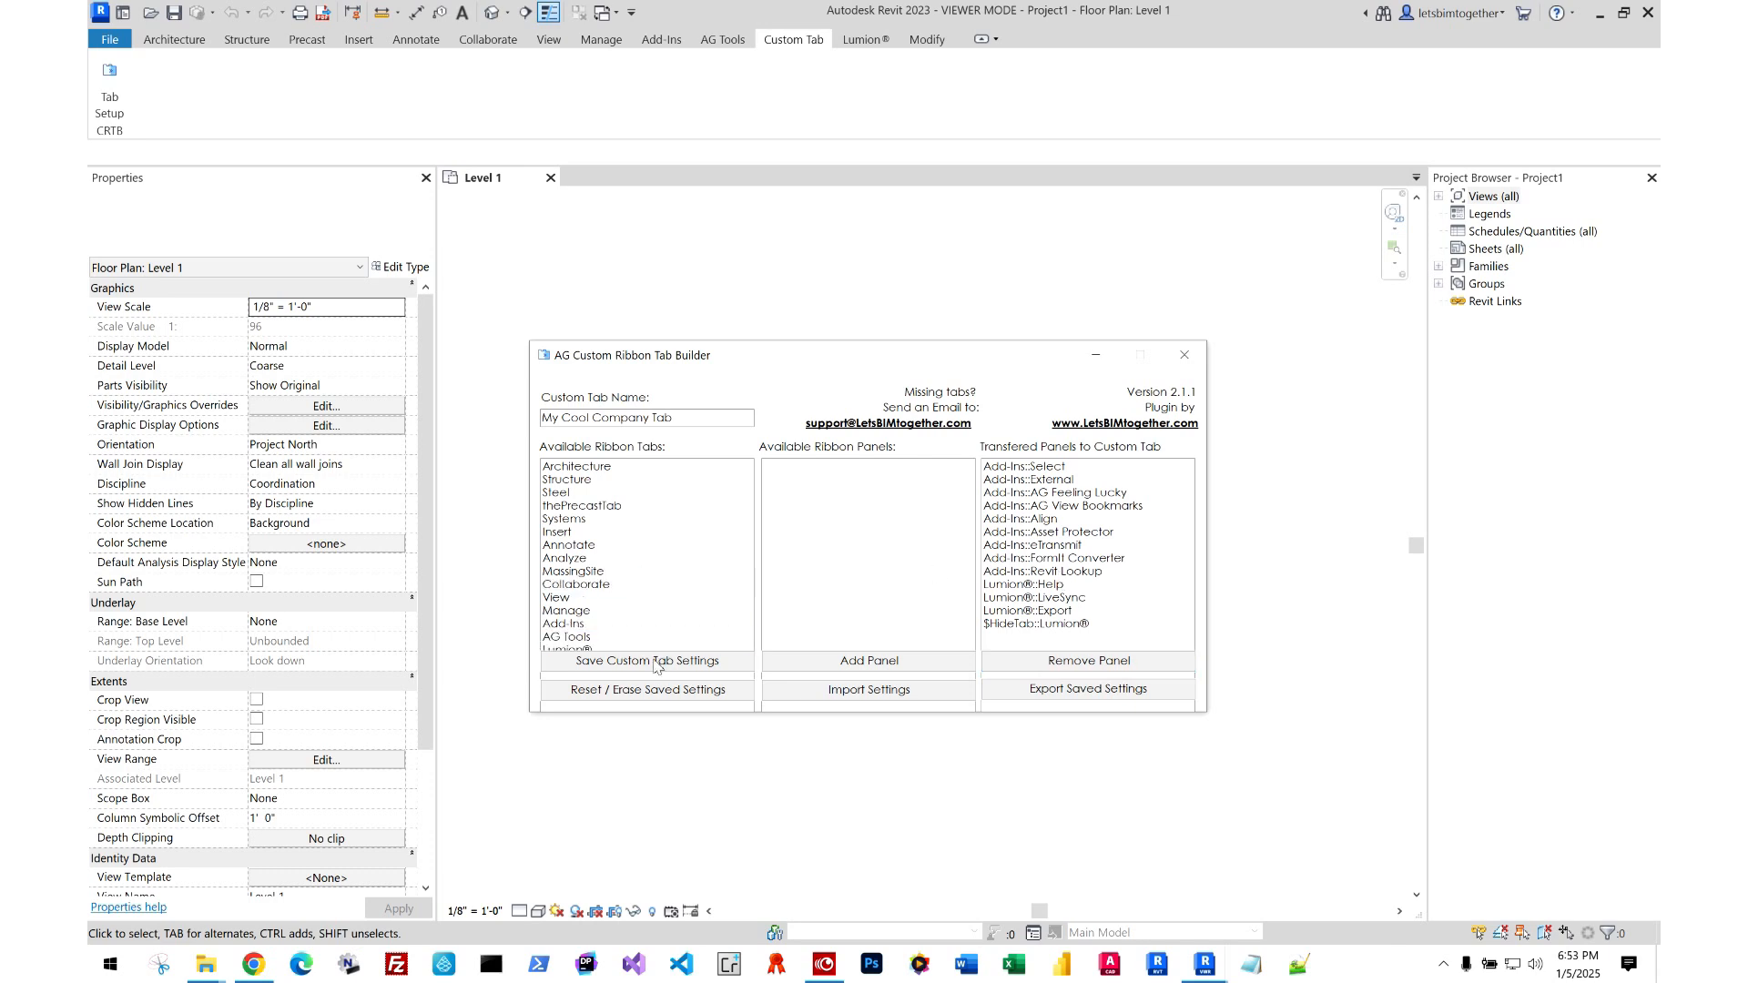
# - Add the Warnings panel from Add-Ins back to the custom tab's list
pyautogui.click(654, 625)
pyautogui.click(804, 468)
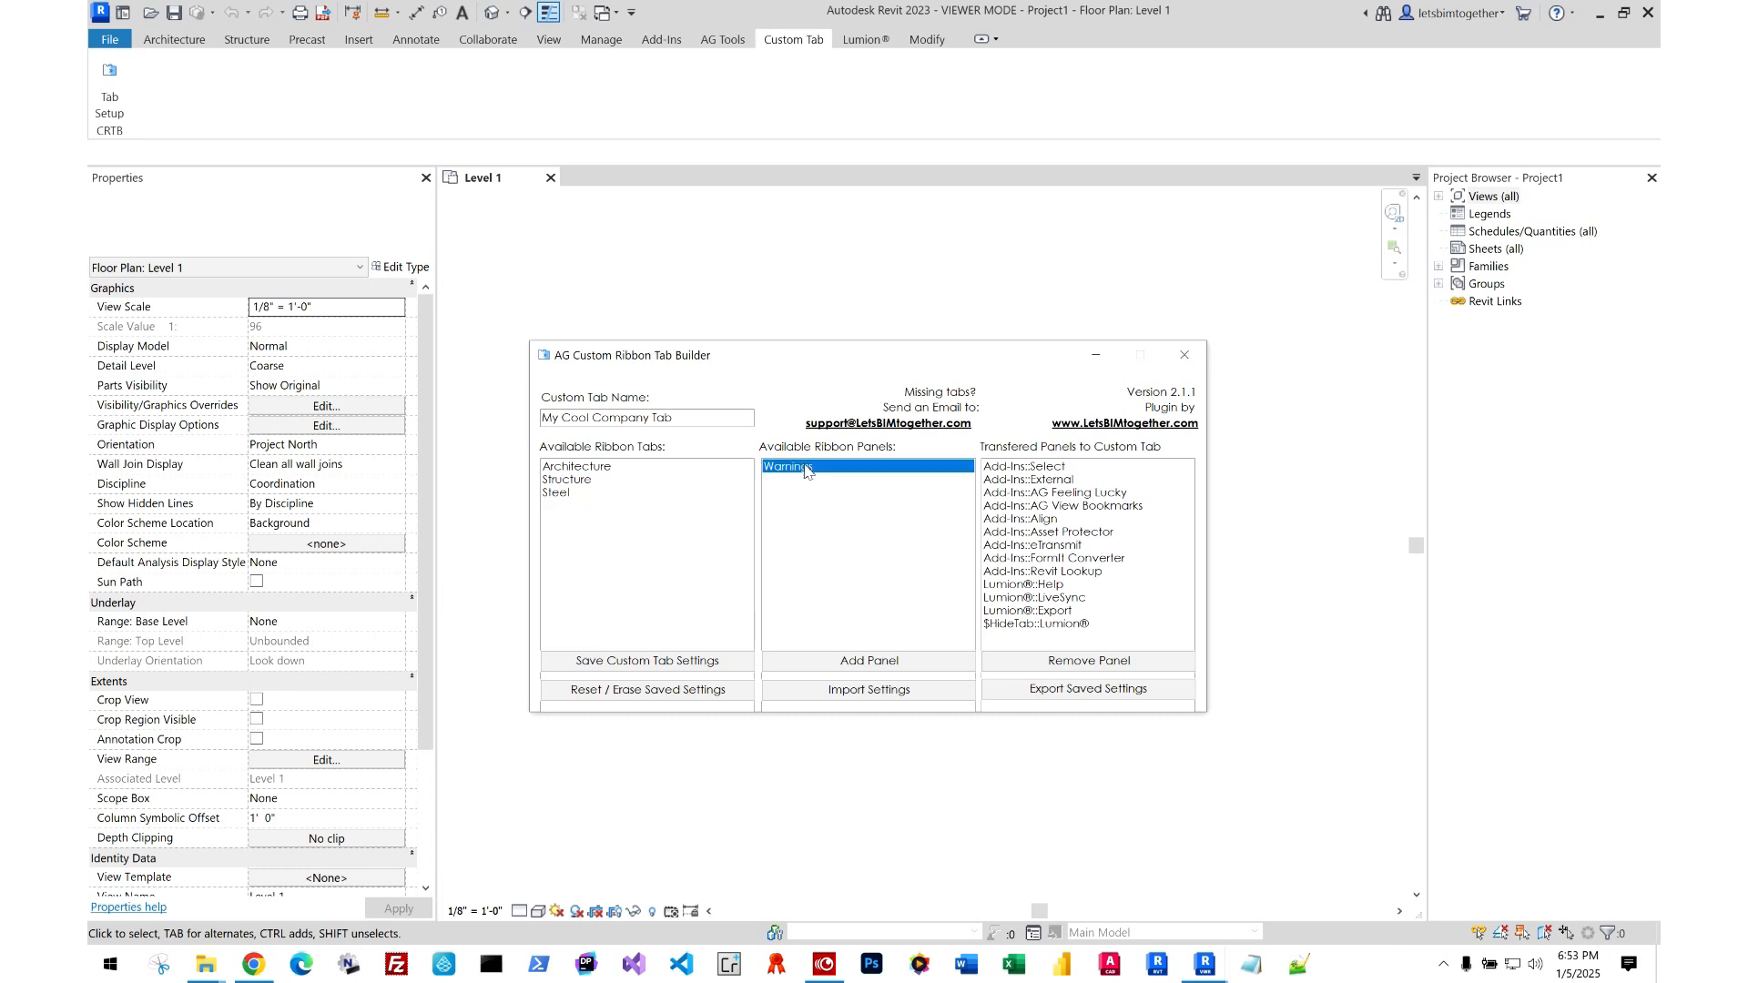
pyautogui.click(852, 661)
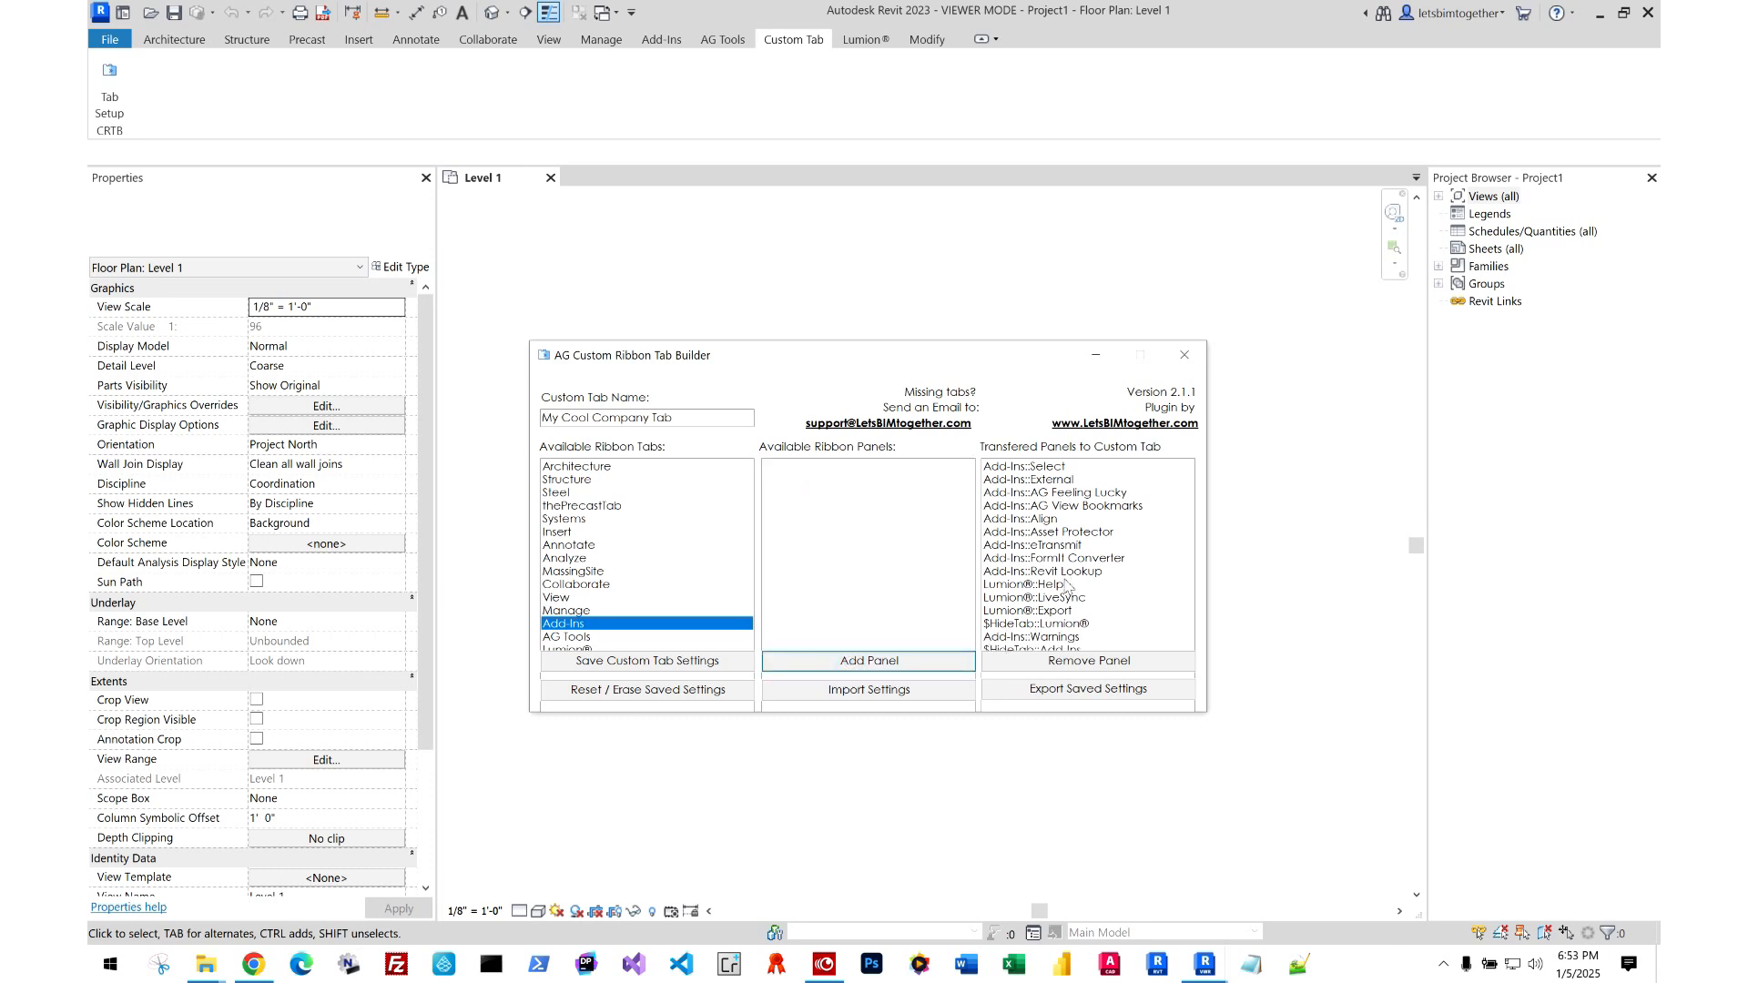
# - Save the custom tab settings with the Add-Ins and Lumion panels transferred, and dismiss the message
pyautogui.click(1091, 625)
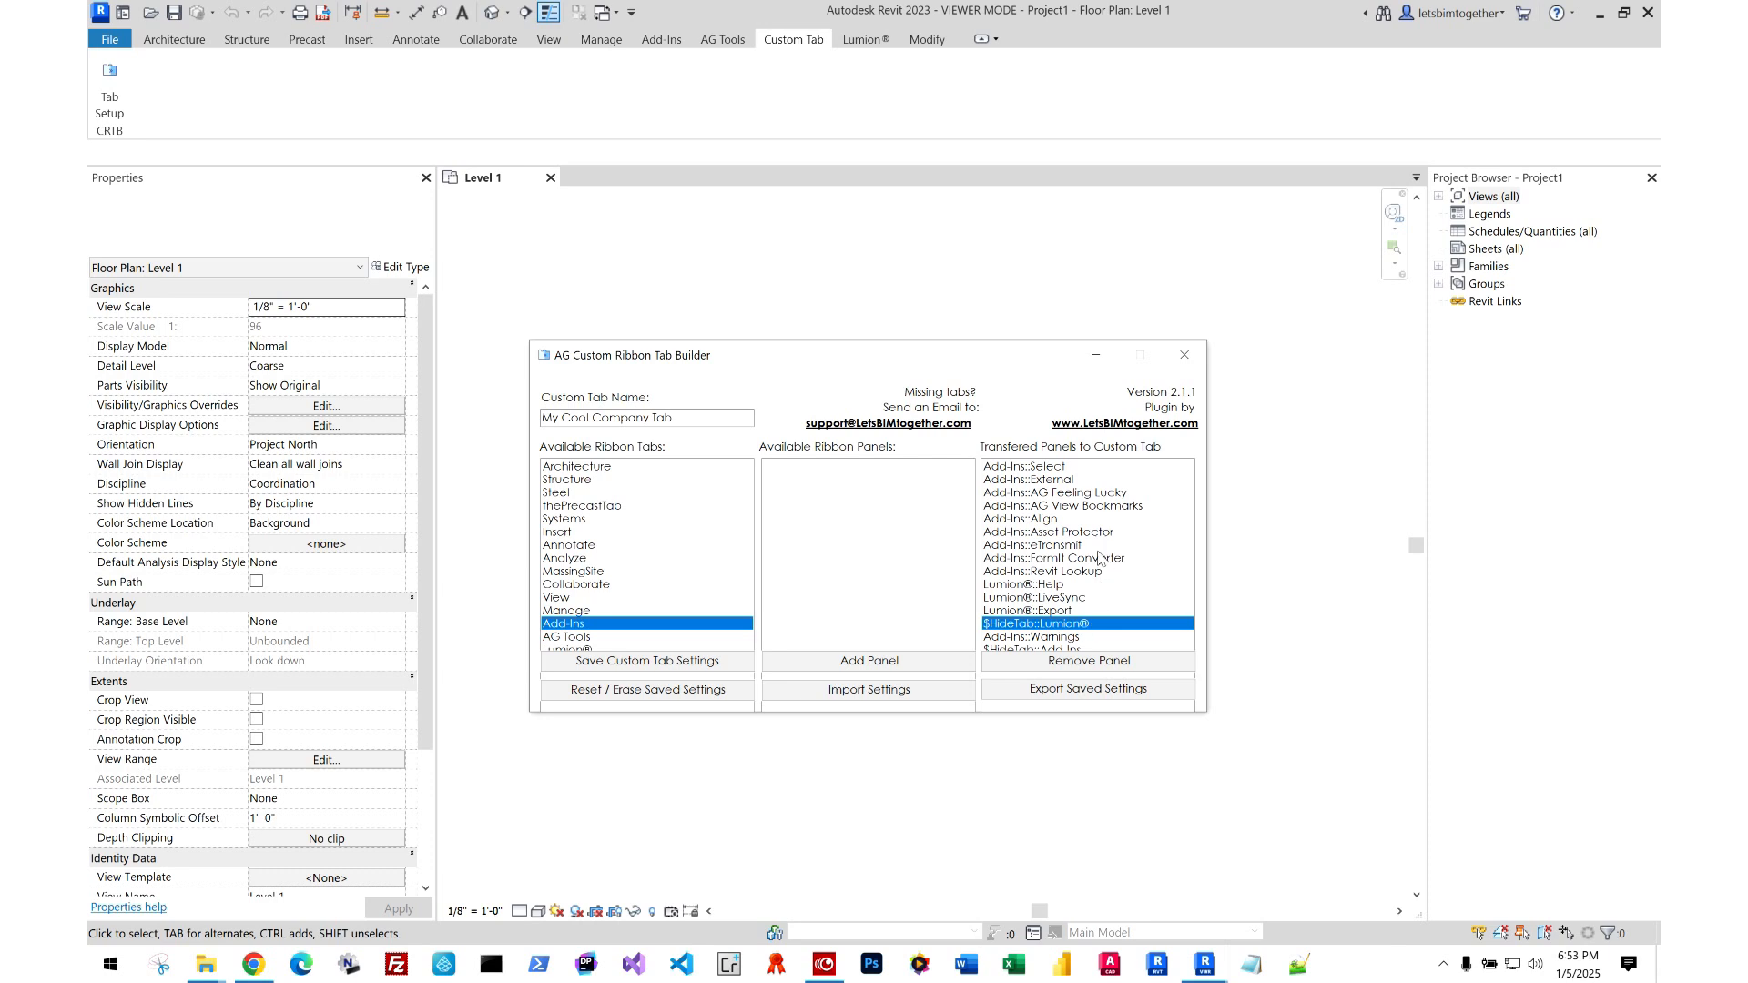
pyautogui.click(703, 666)
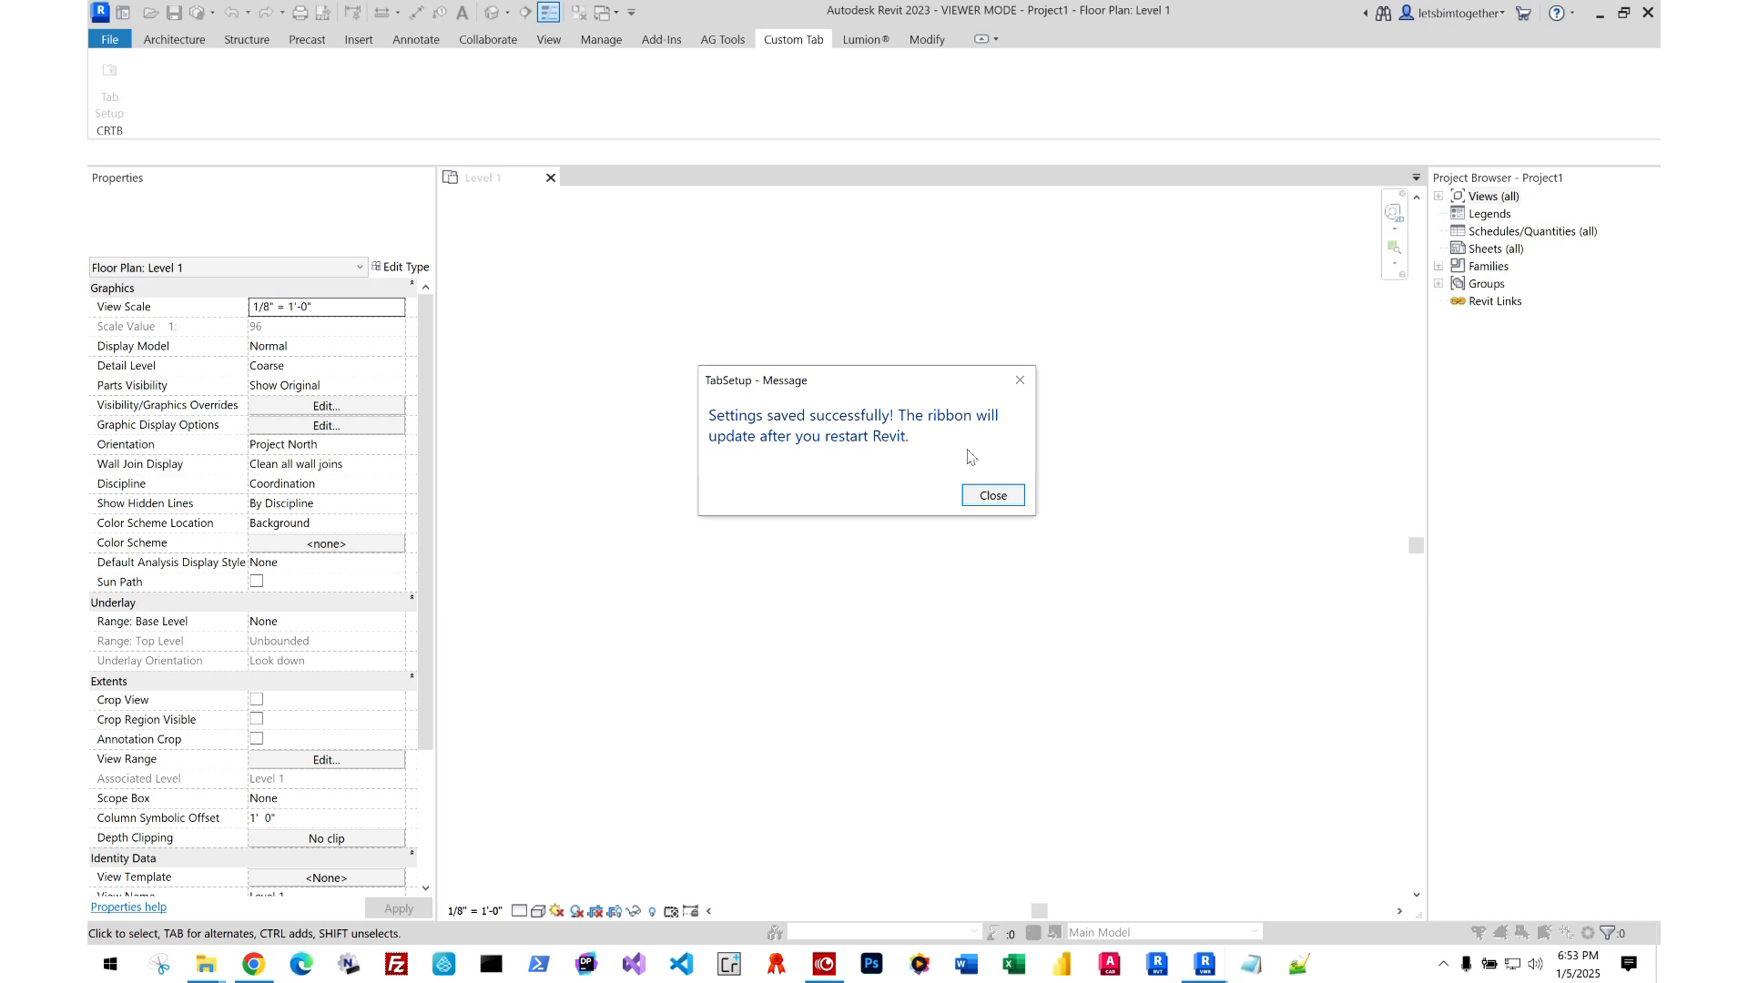
pyautogui.click(990, 496)
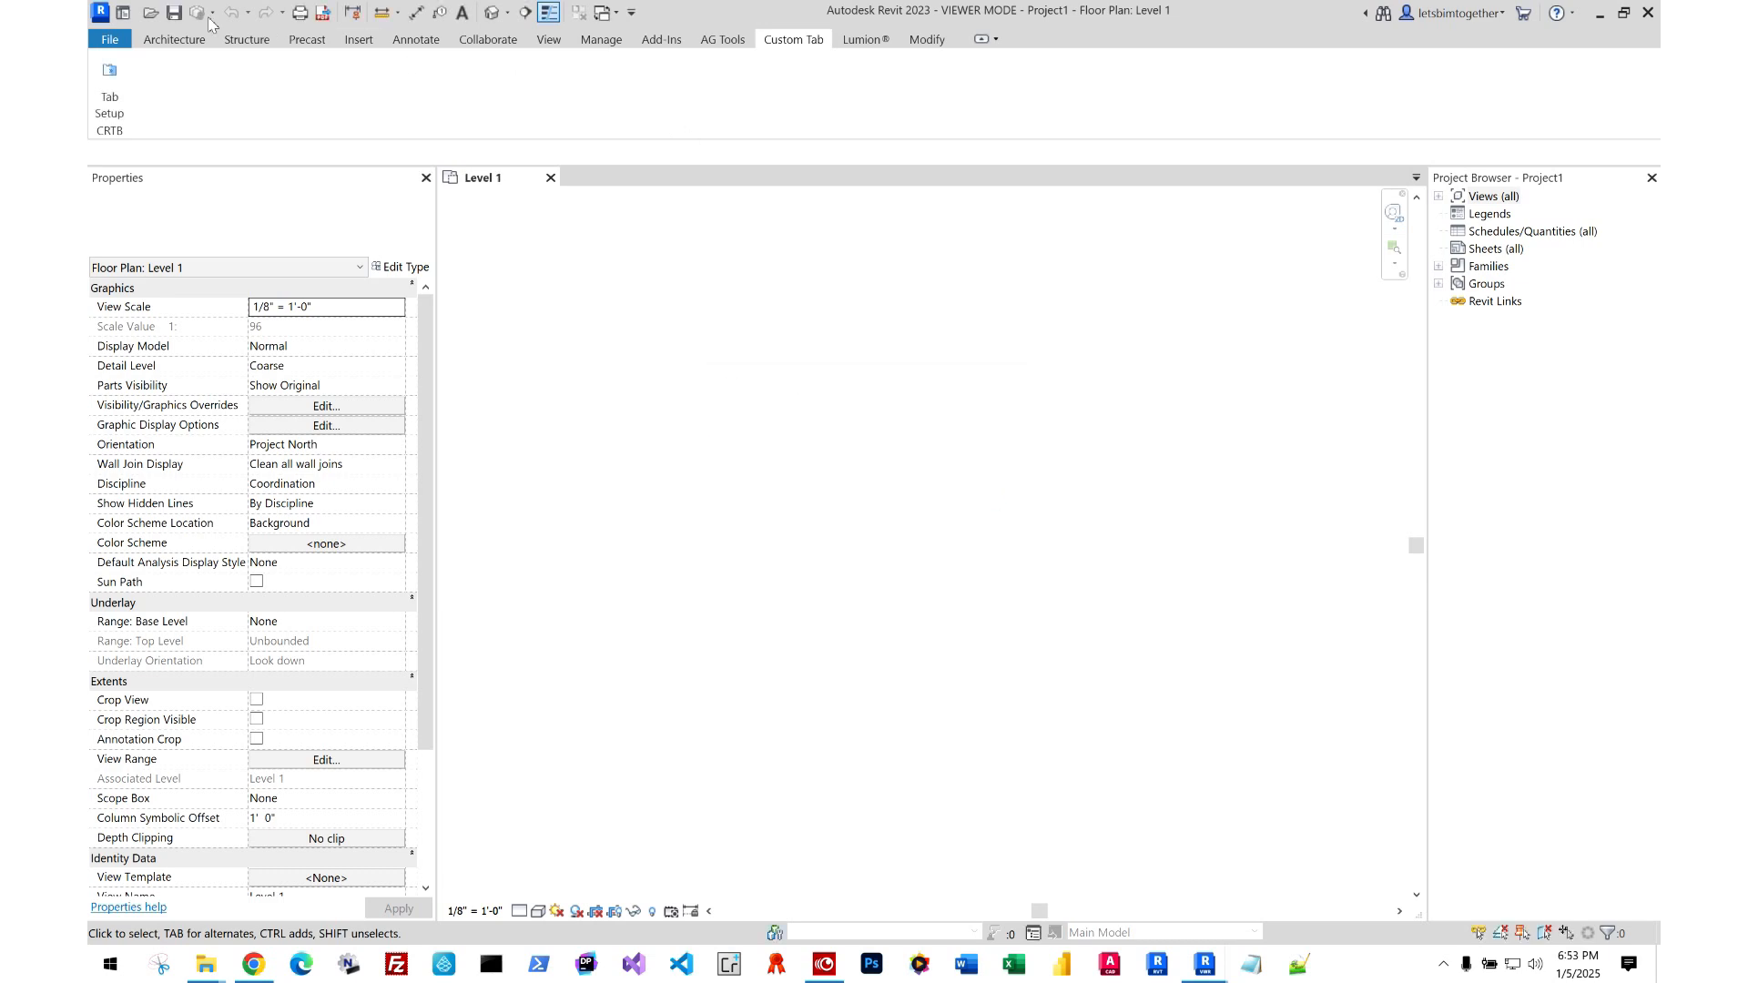
# - Review the tools on the Architecture, Structure and Lumion ribbon tabs
pyautogui.click(193, 40)
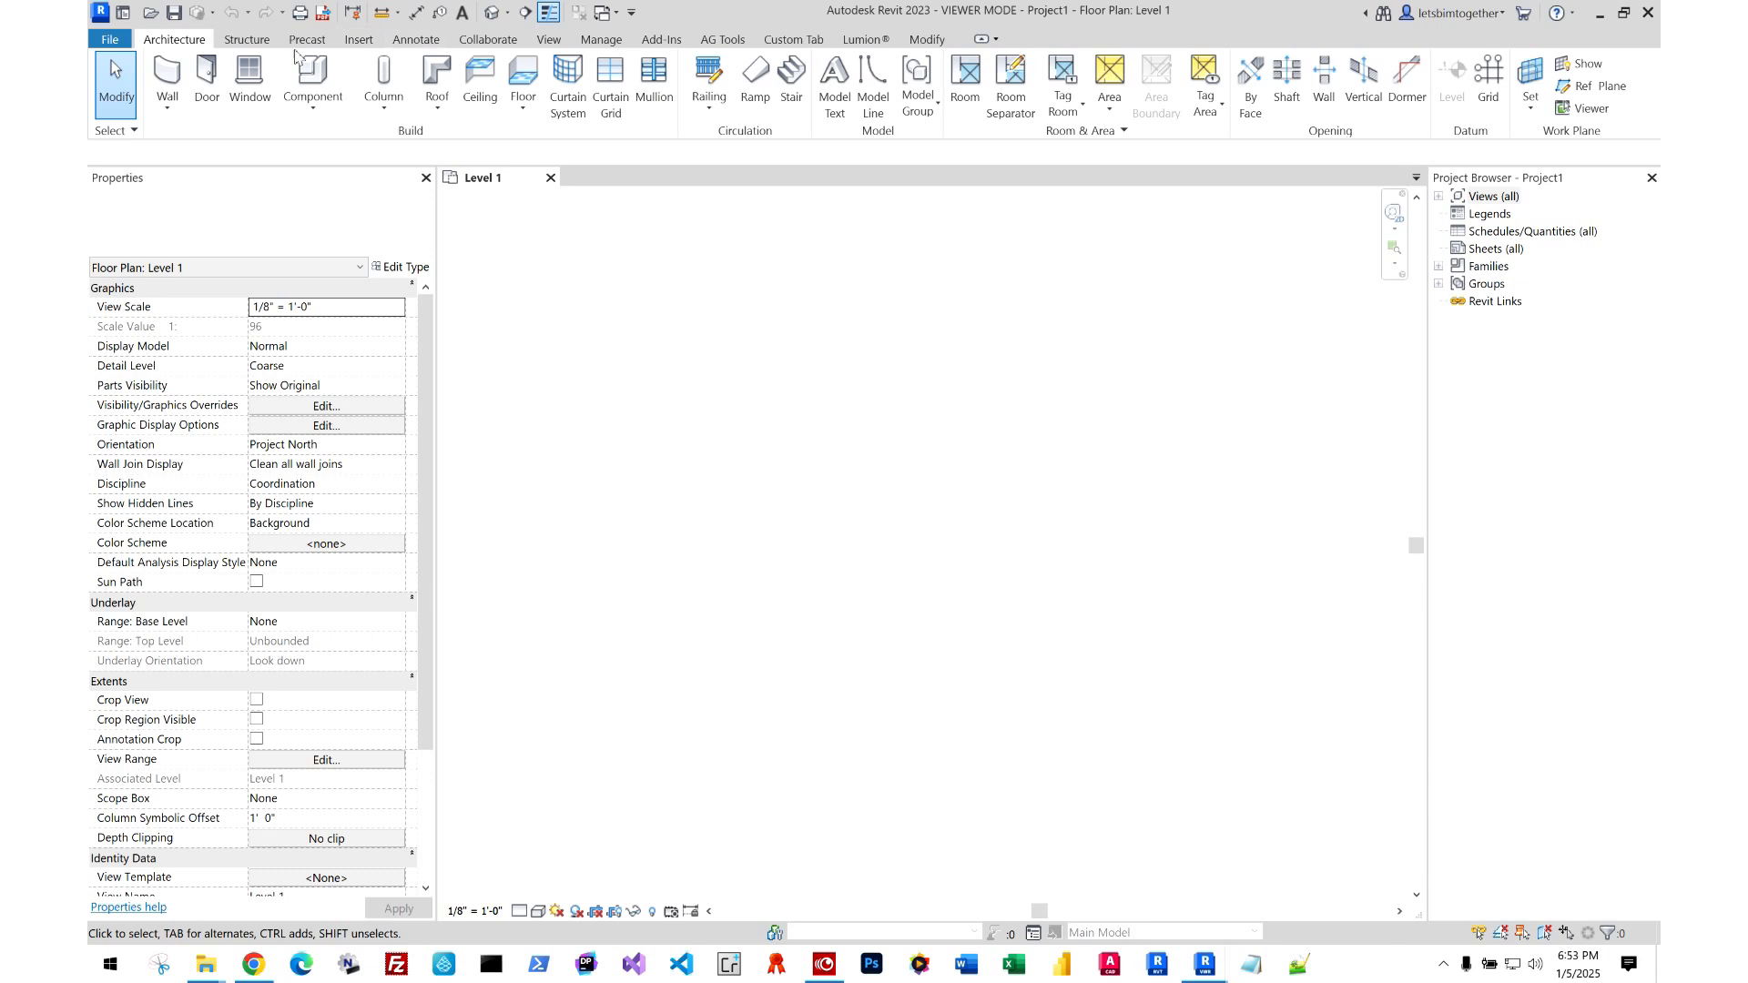
pyautogui.click(247, 39)
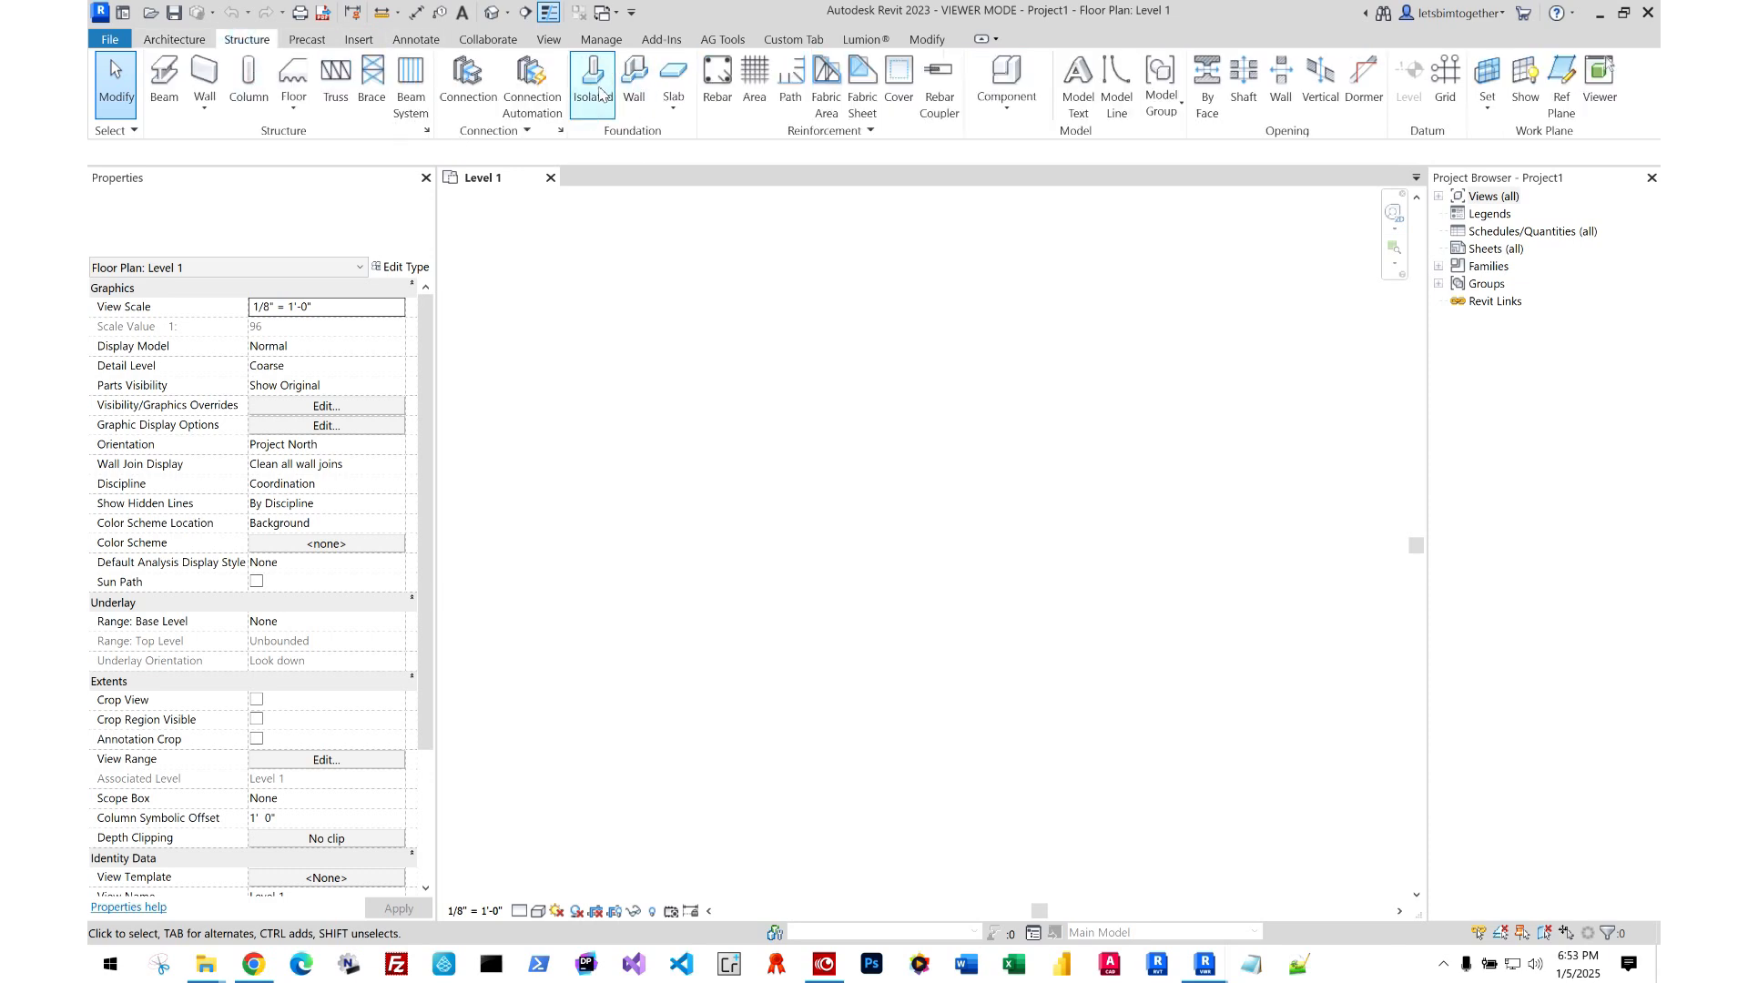
pyautogui.click(858, 42)
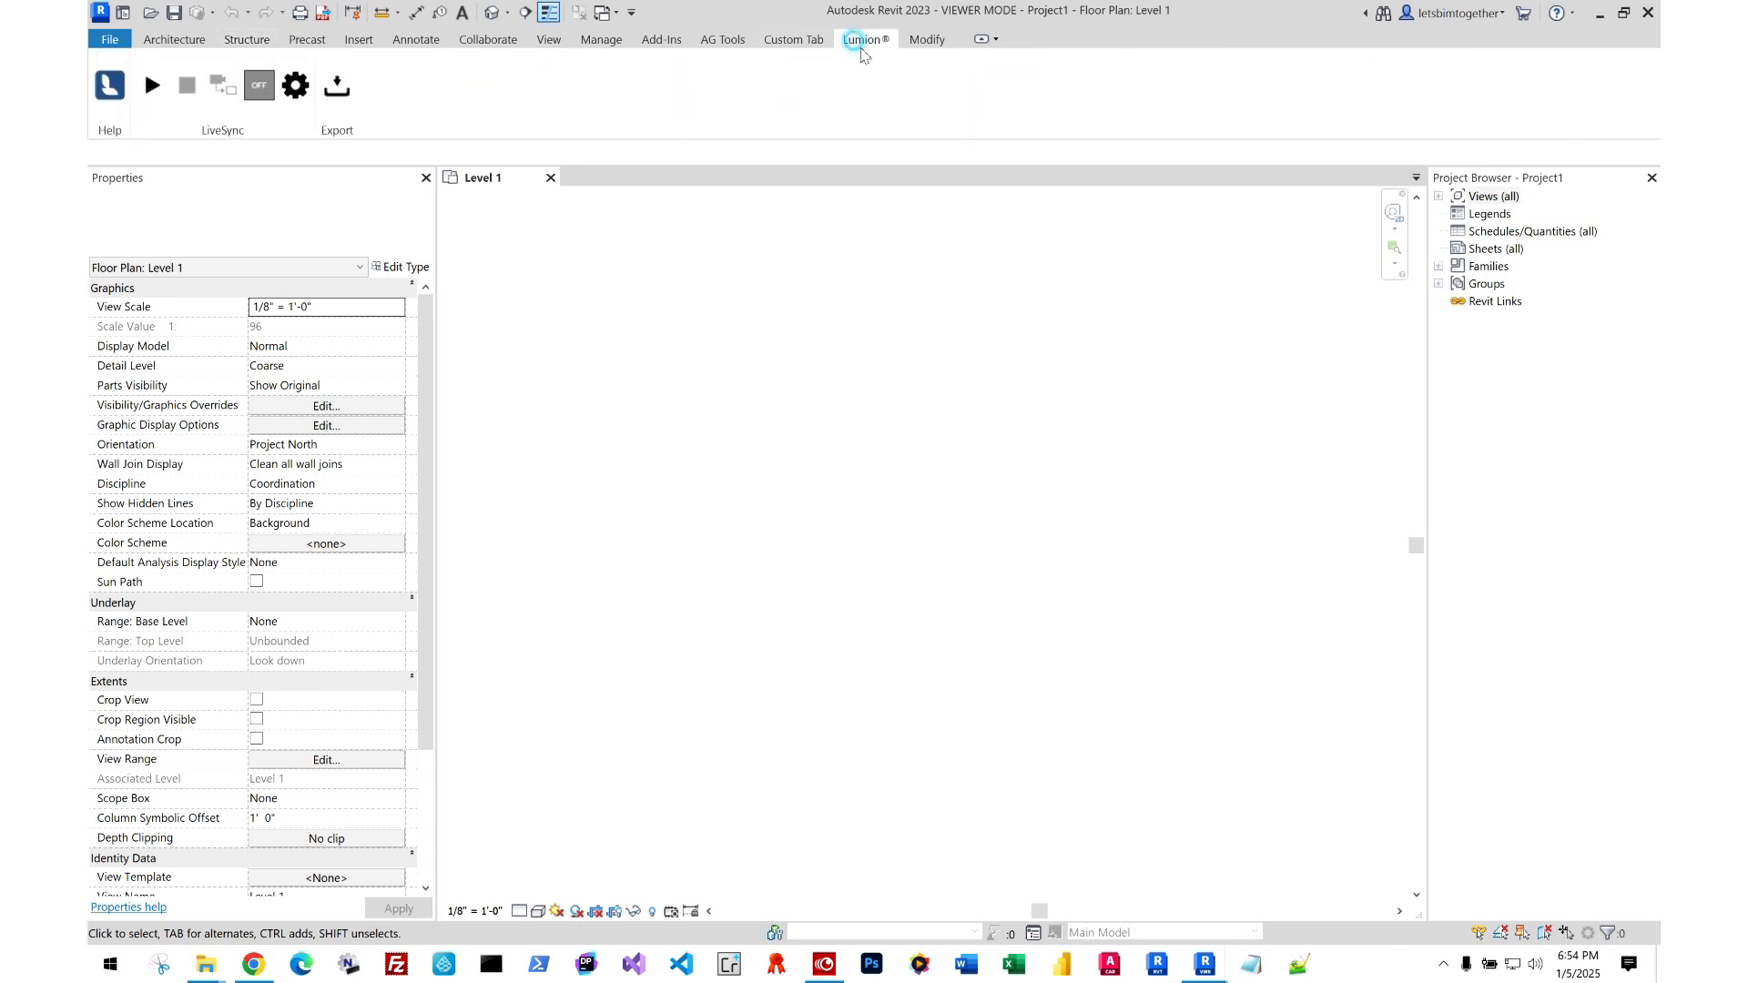
# - Look through the Architecture and Structure ribbon tabs for a panel to reuse, and return to the Custom Tab
pyautogui.click(174, 39)
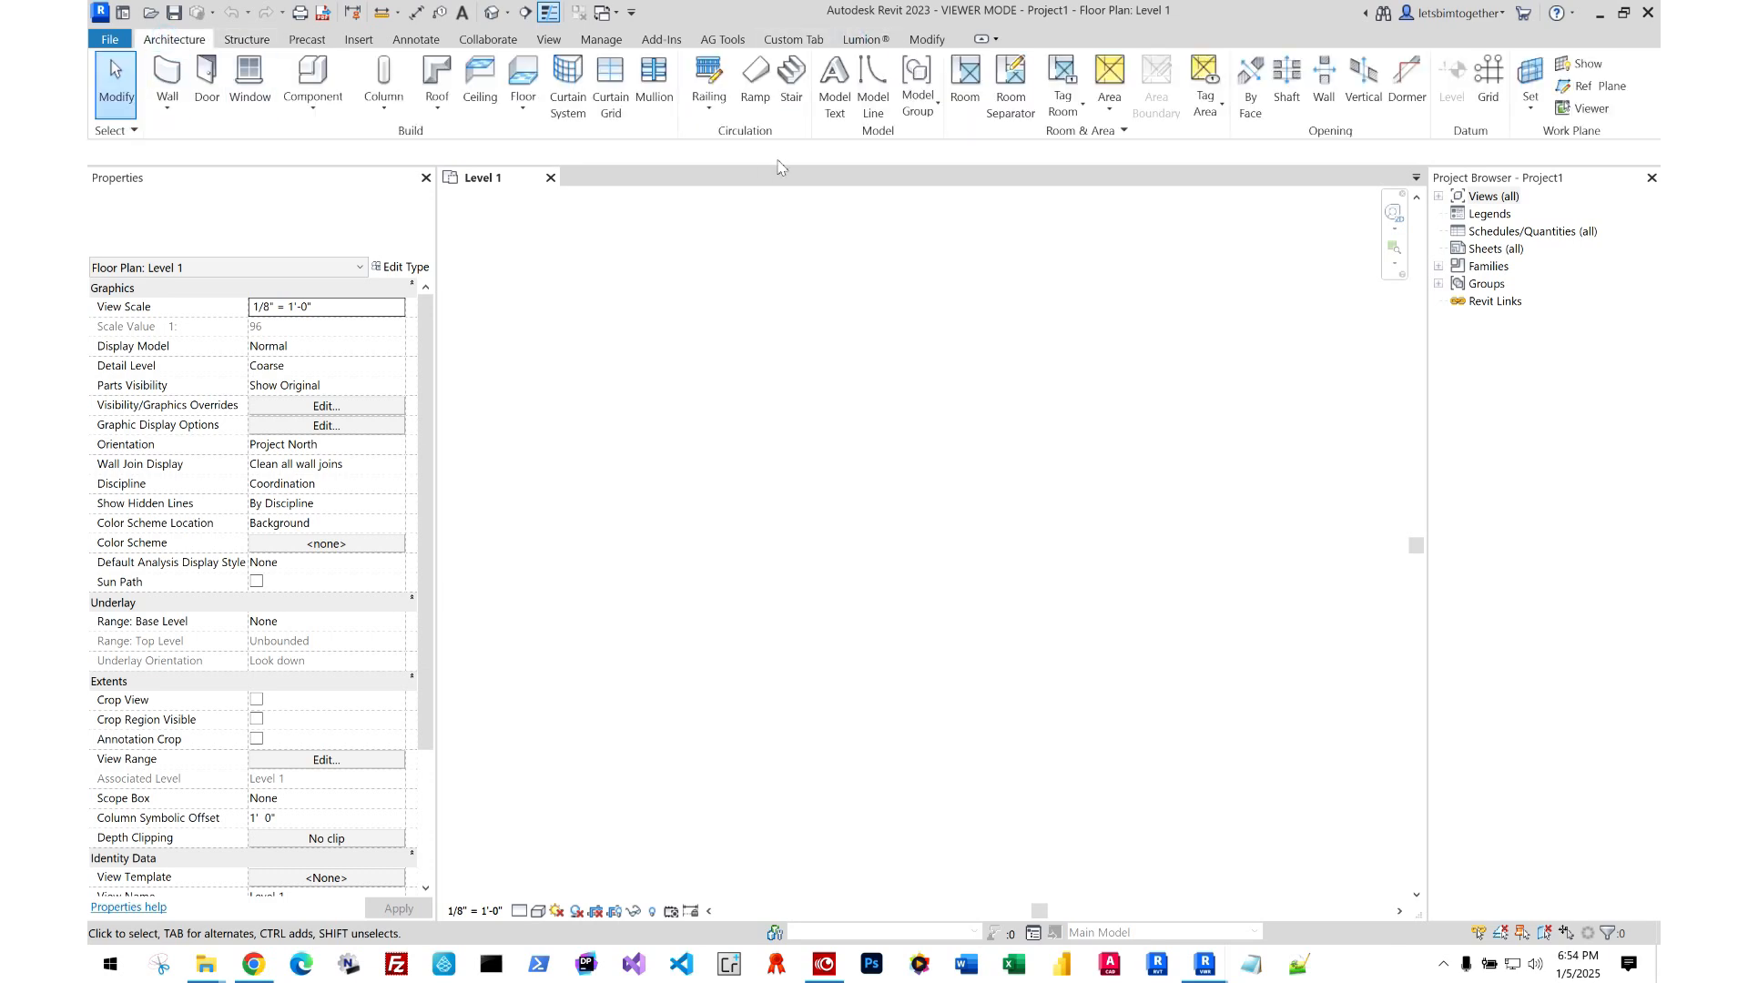
pyautogui.click(246, 39)
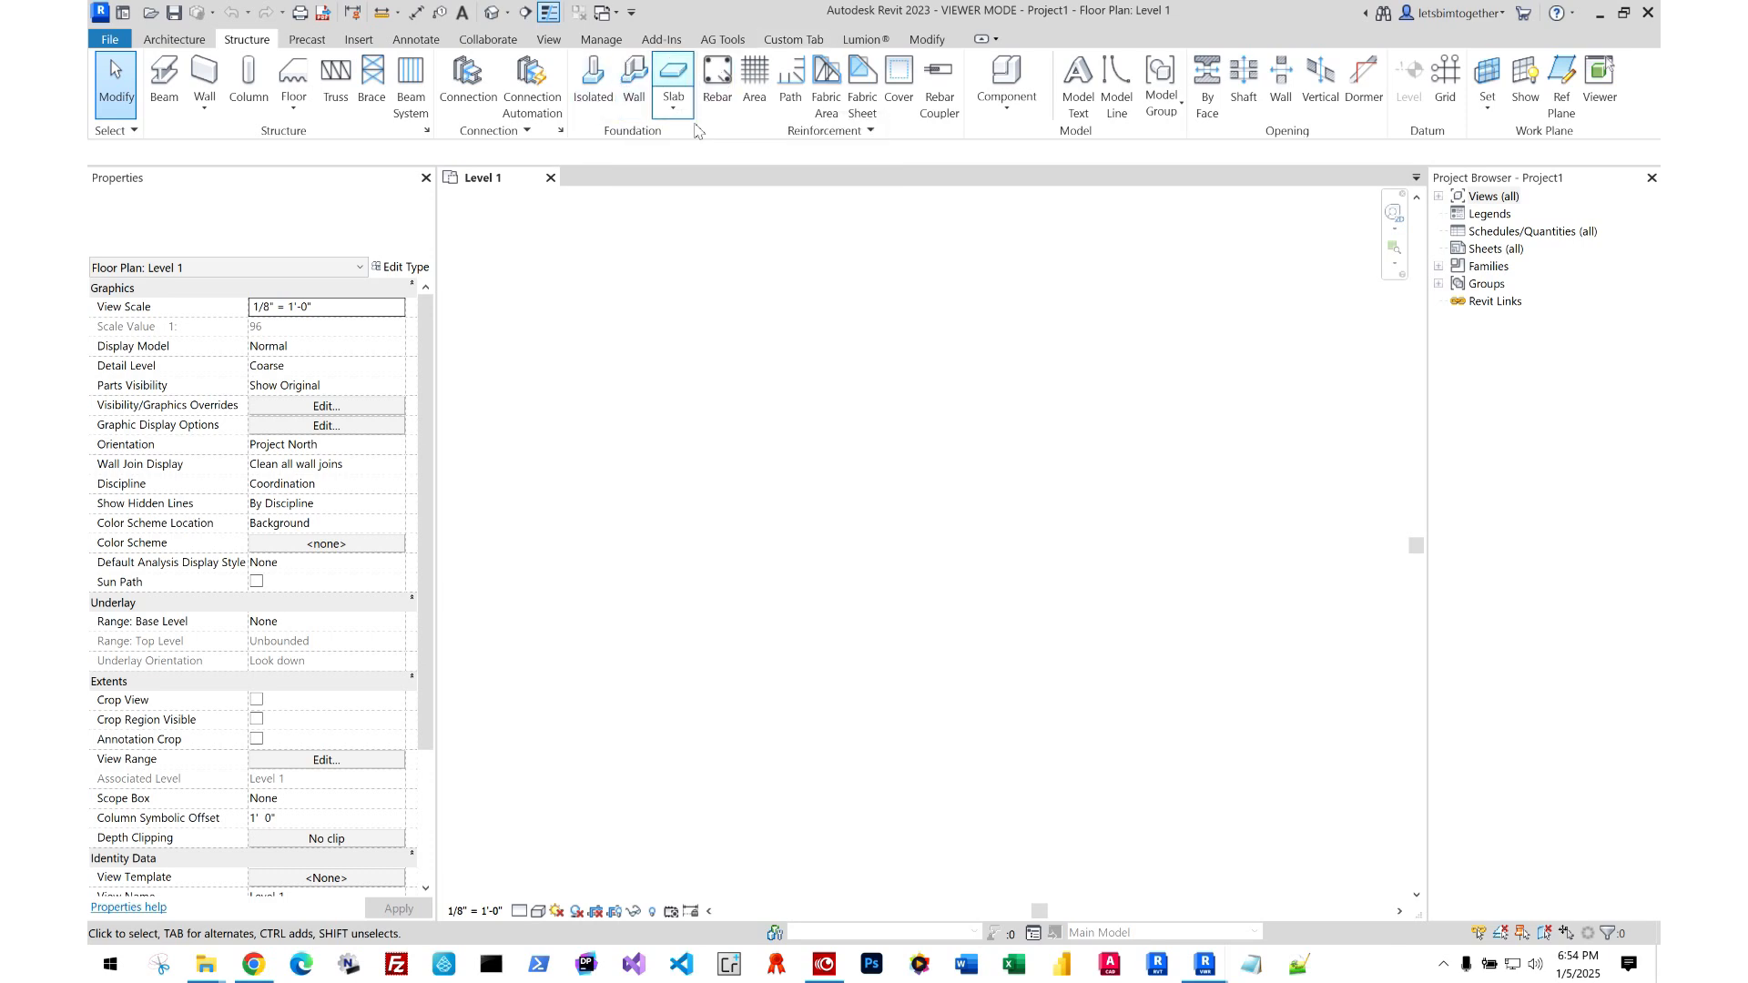
pyautogui.click(794, 39)
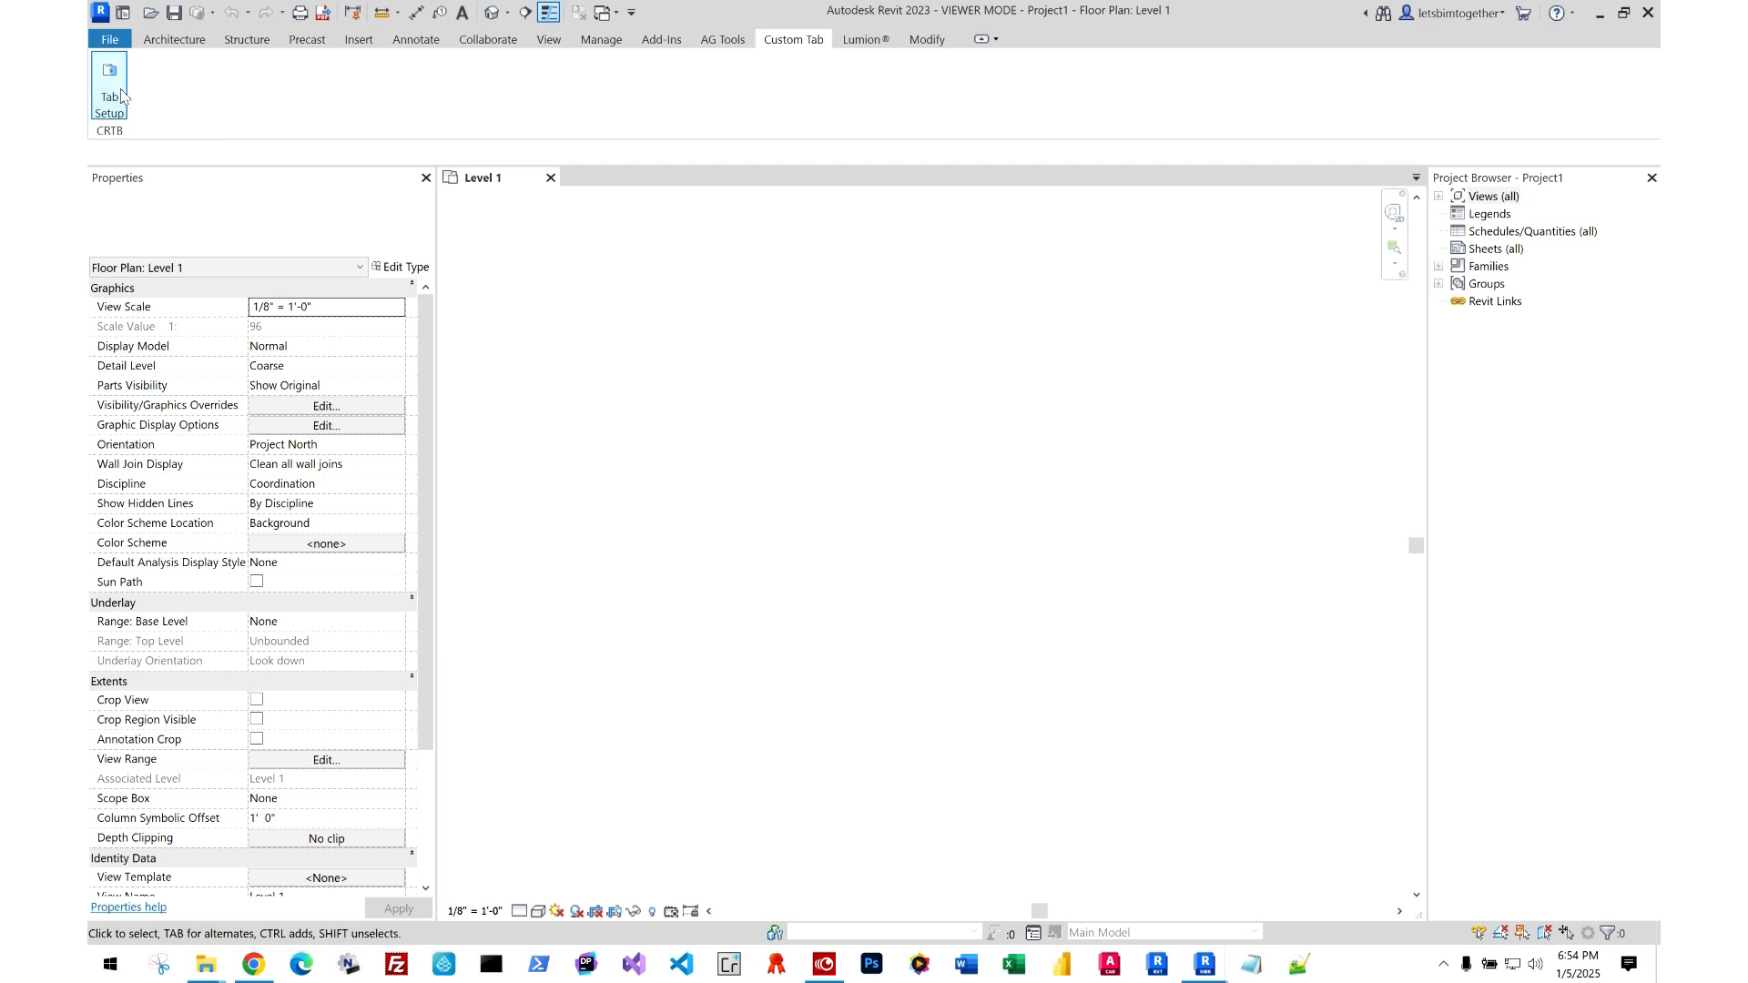
# - Bring back the AG Custom Ribbon Tab Builder window and add the Structure tab's Foundation panel to the custom tab
pyautogui.moveTo(1205, 963)
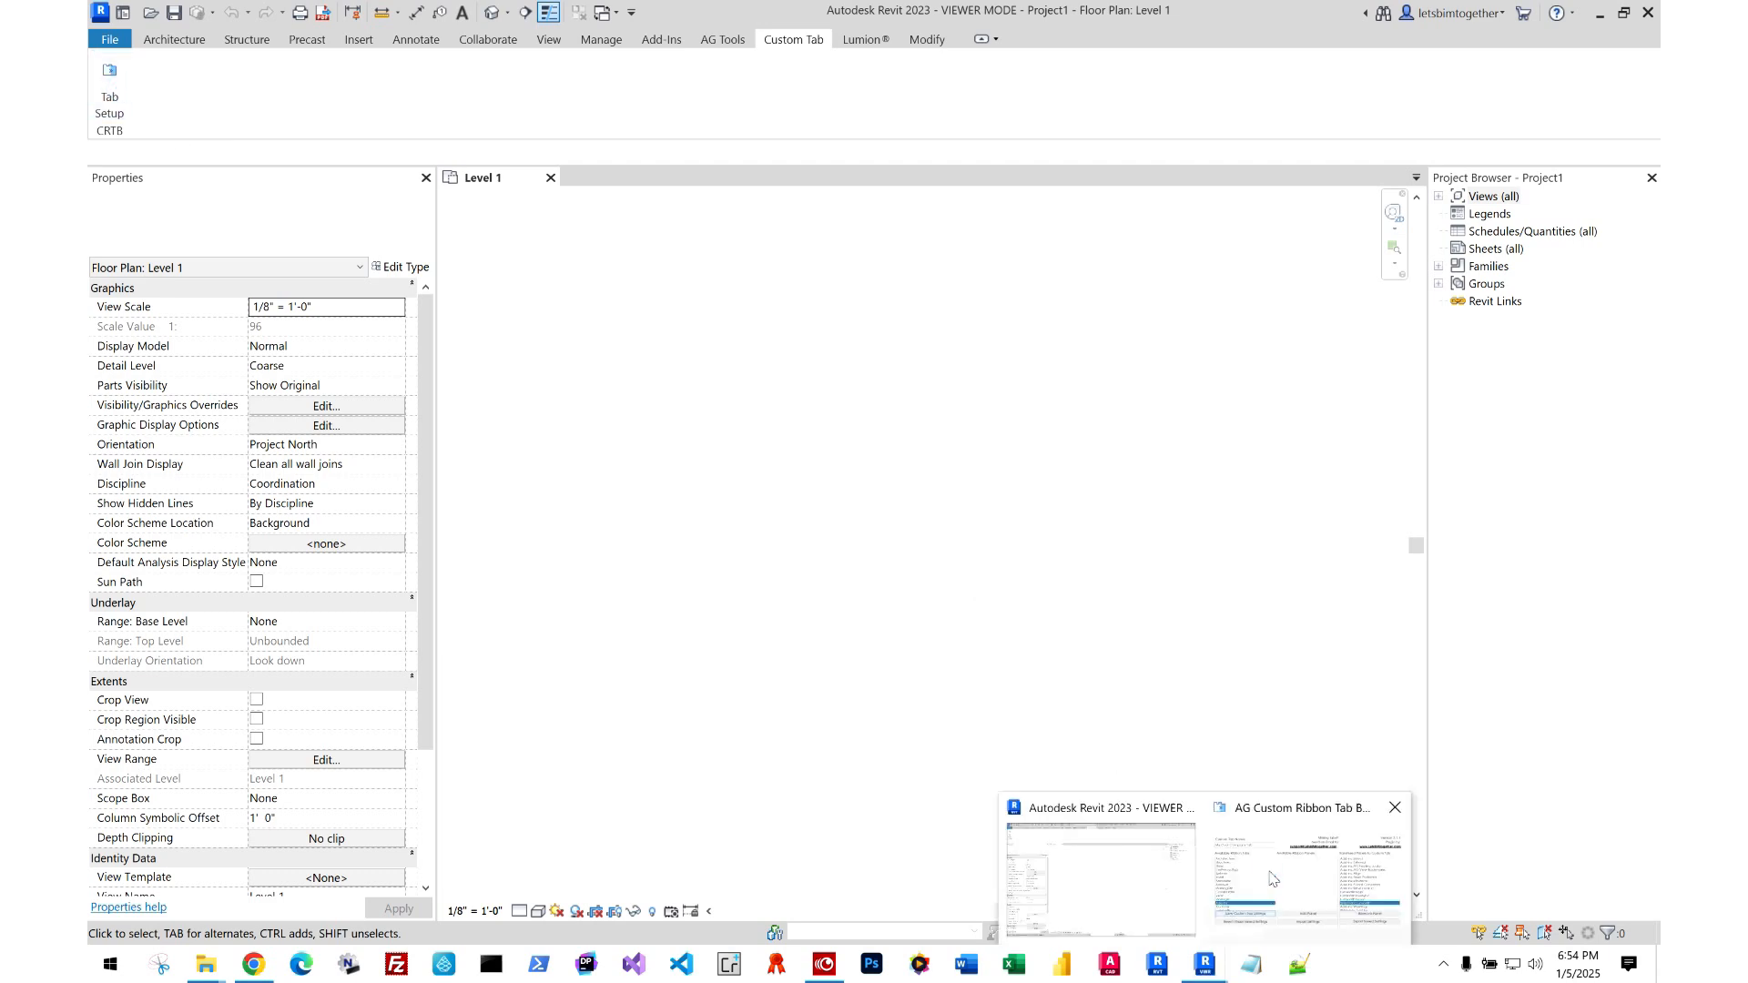
pyautogui.click(1268, 869)
pyautogui.click(625, 493)
pyautogui.click(627, 484)
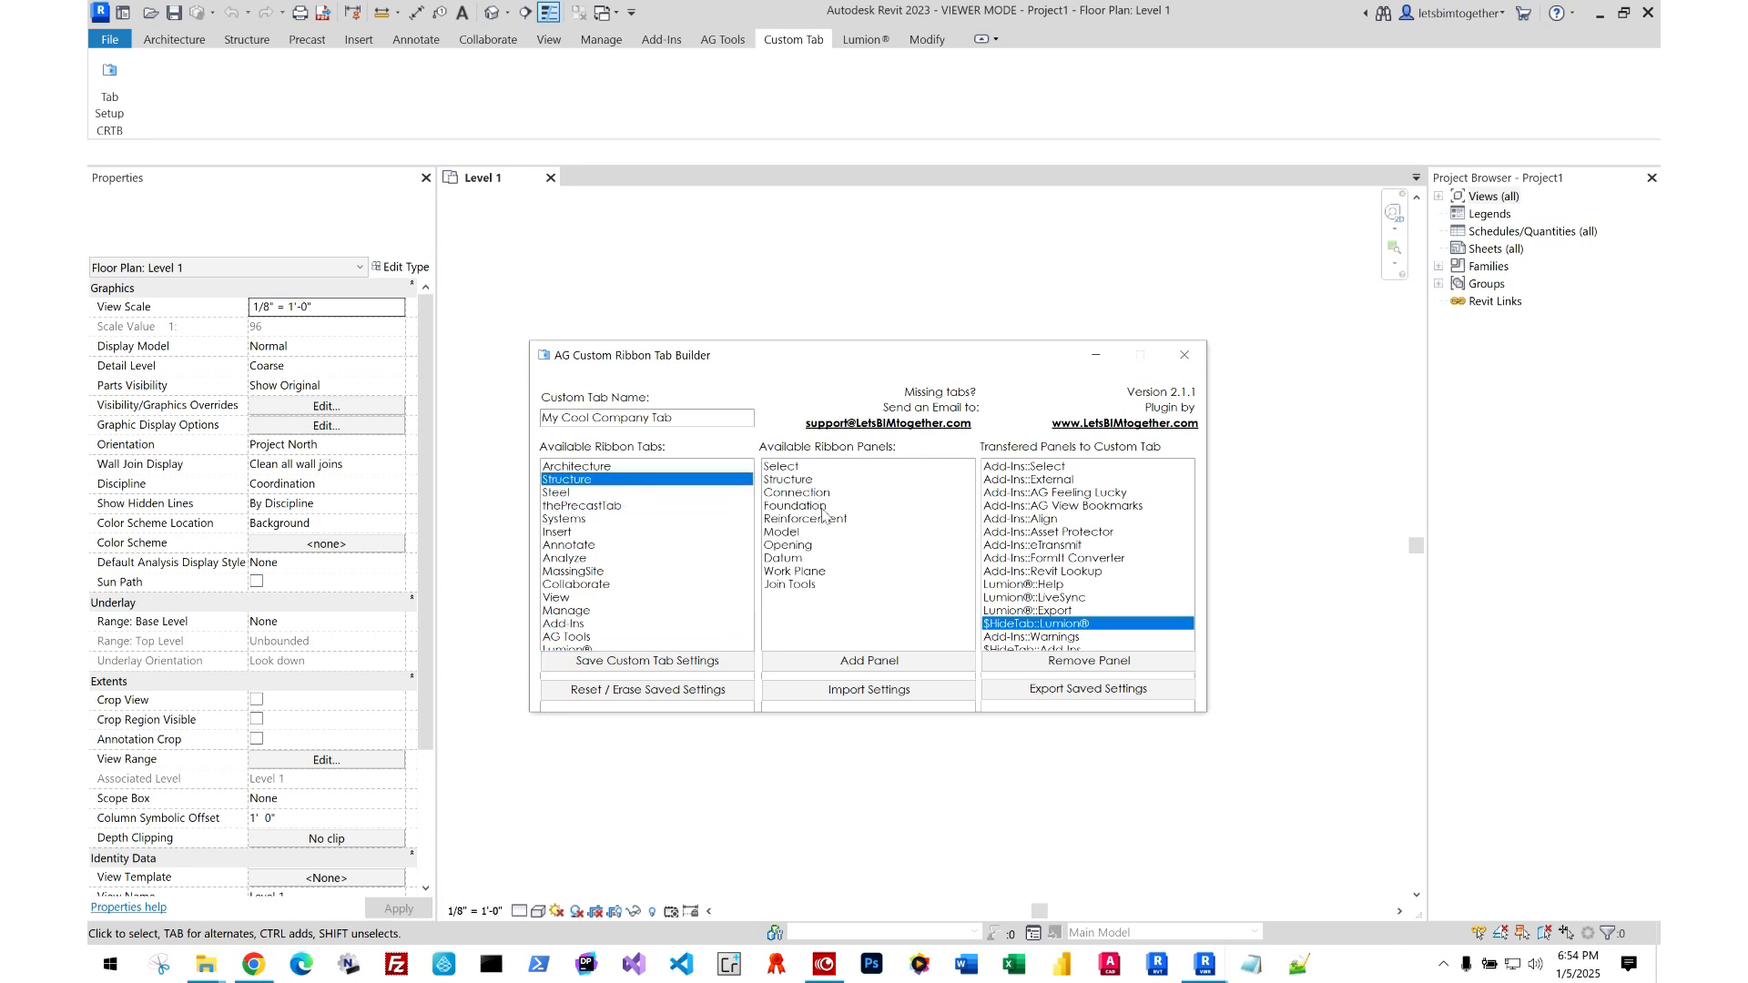
pyautogui.click(815, 506)
pyautogui.click(891, 663)
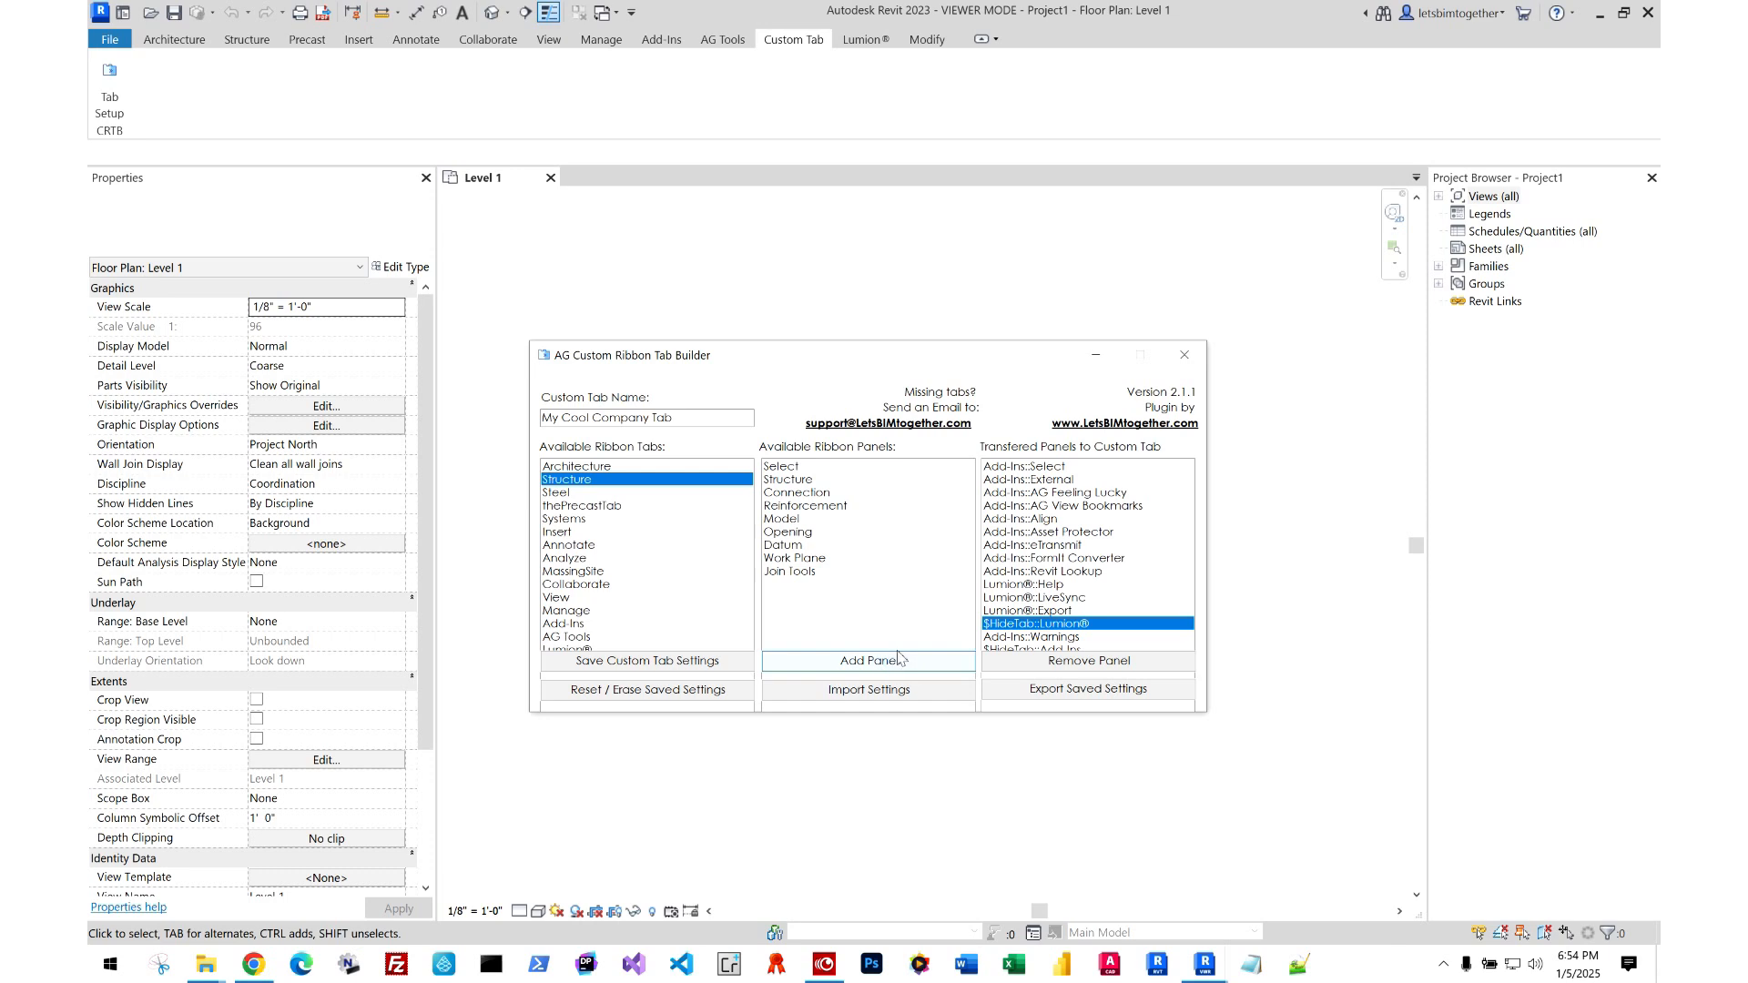
# - Save the custom tab settings with the Foundation panel included, dismiss the message and close Revit for a restart
pyautogui.click(640, 662)
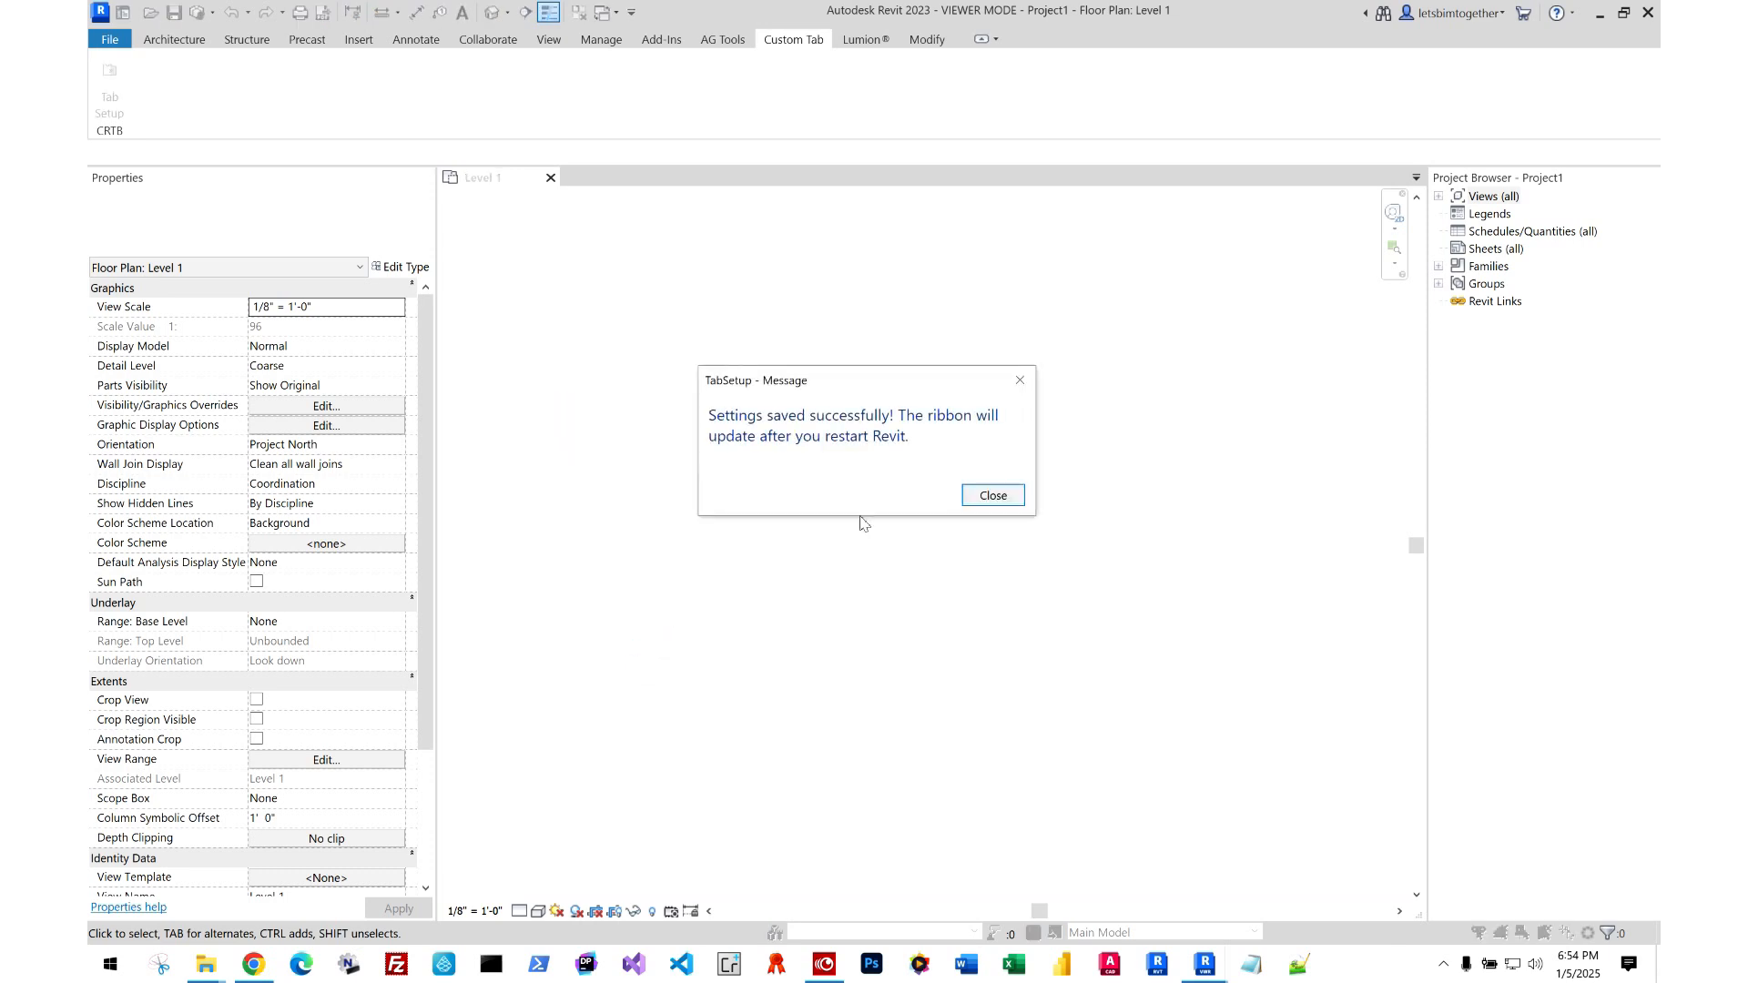
pyautogui.click(990, 495)
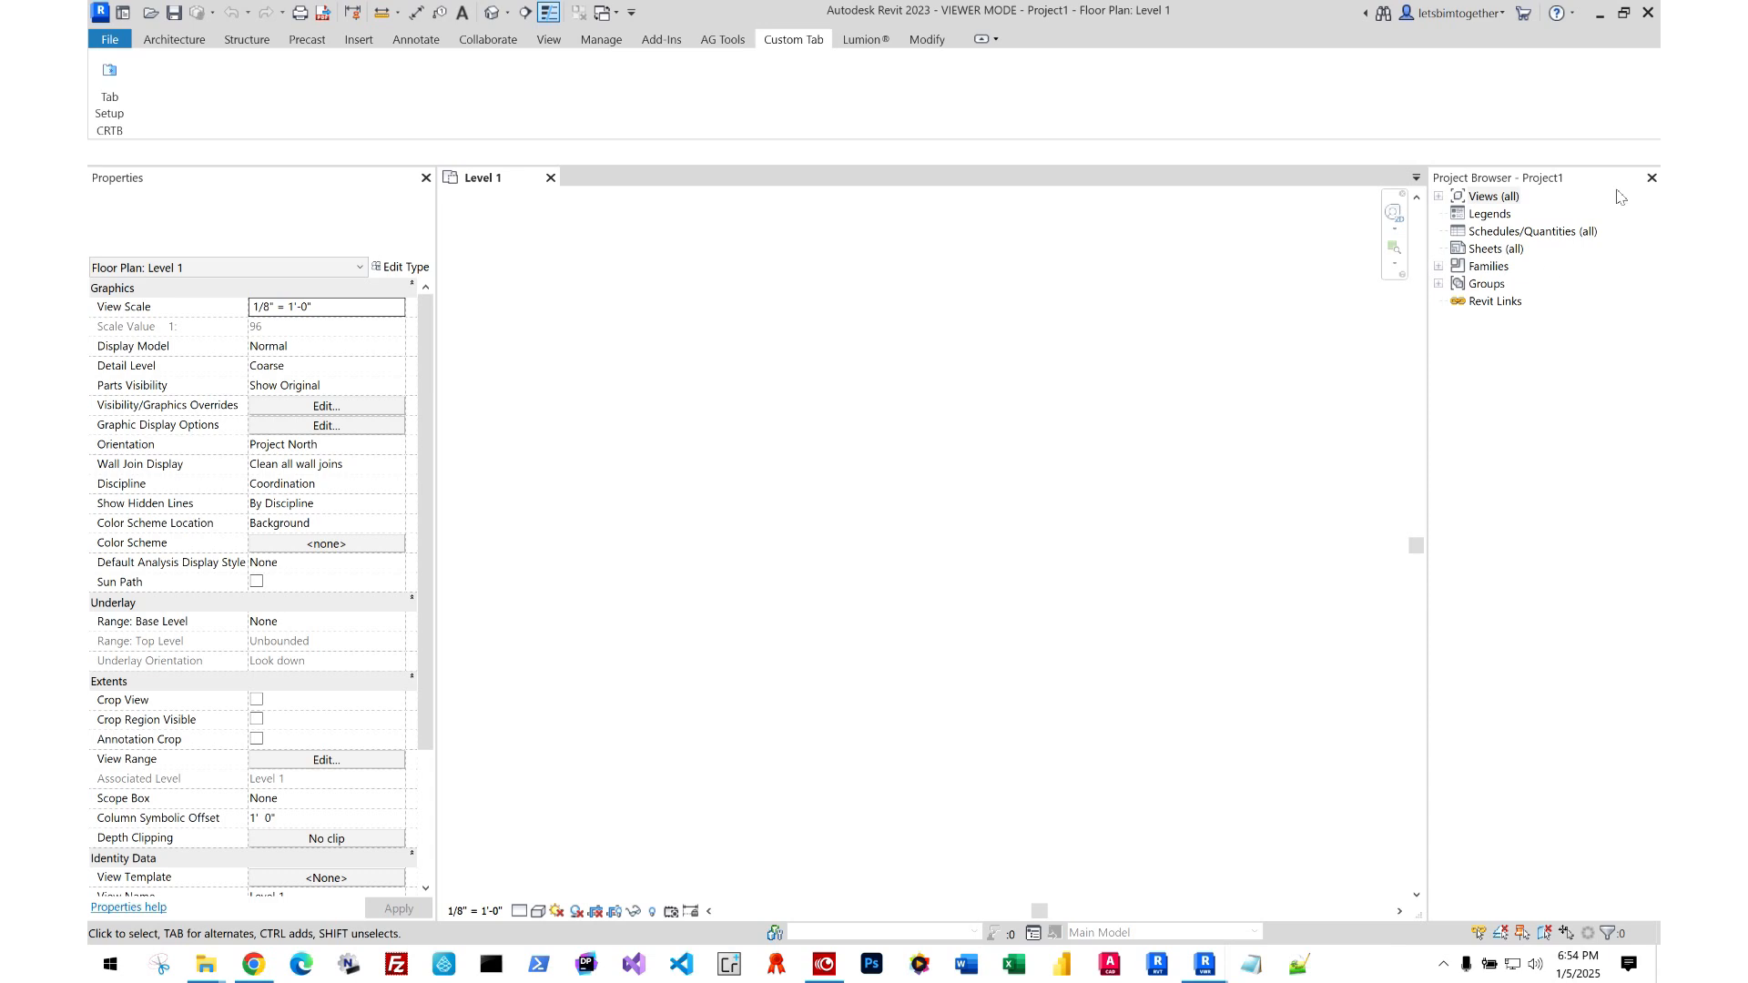
pyautogui.click(1647, 16)
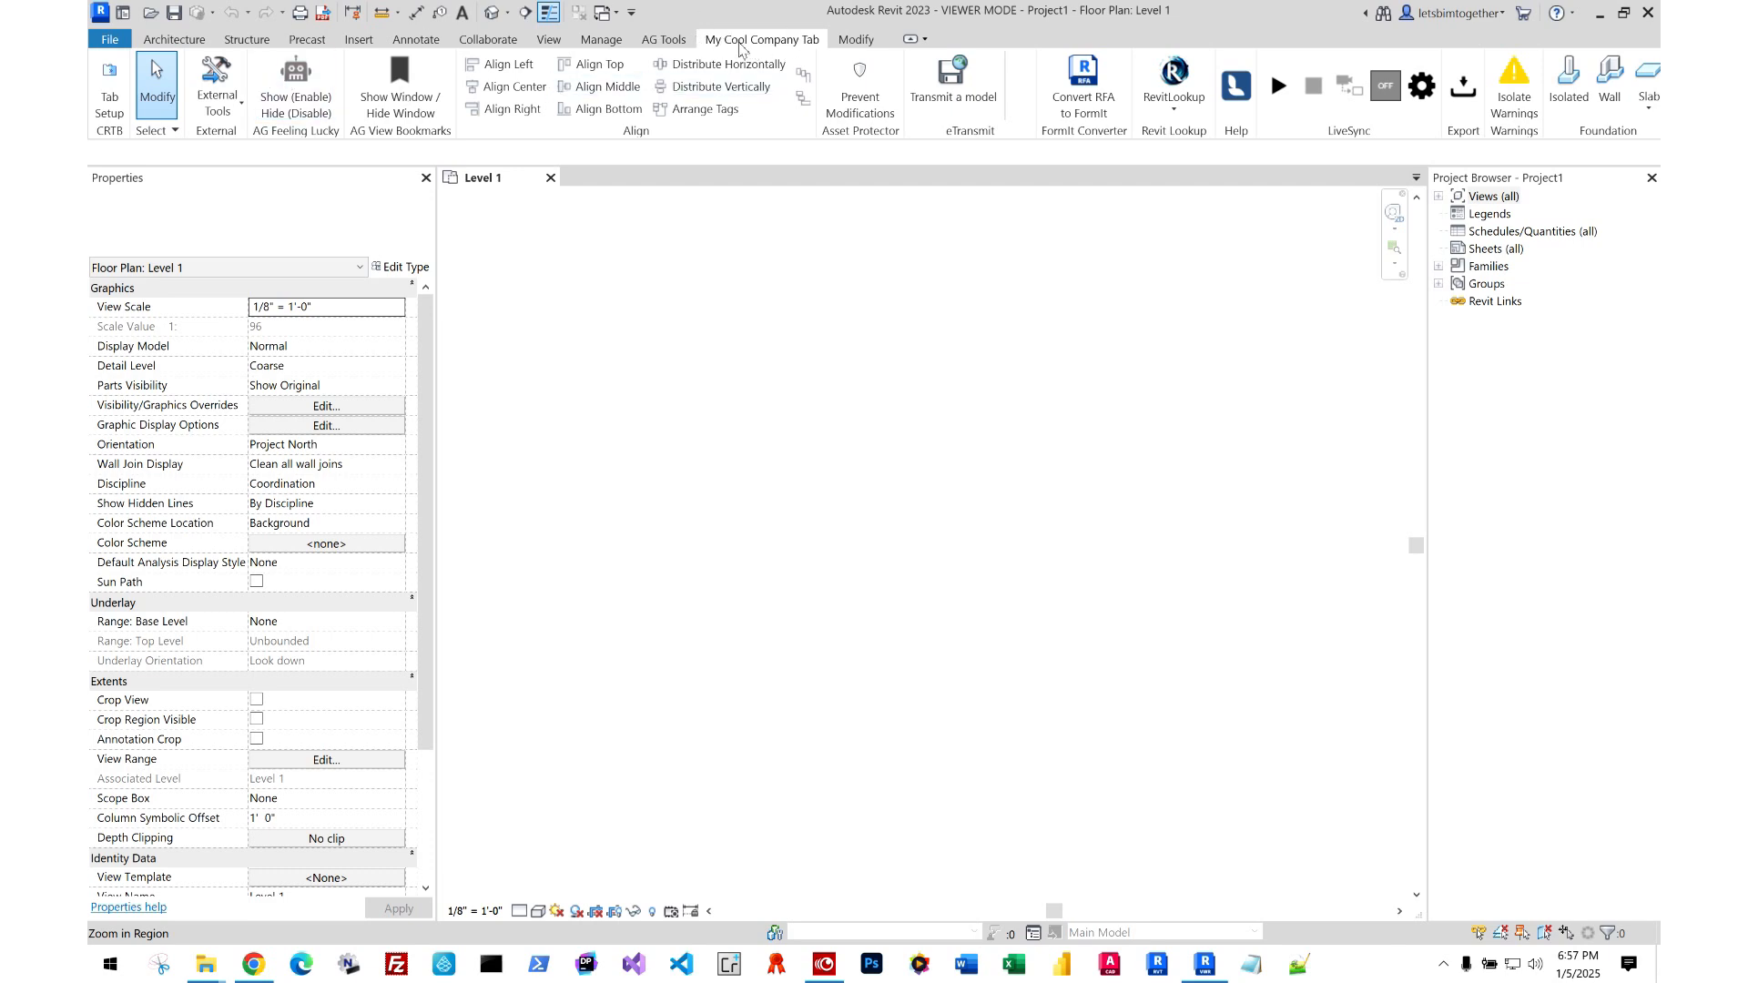
# - Reopen Tab Setup from My Cool Company Tab and export the saved settings to the desktop, dismissing the messages
pyautogui.click(114, 111)
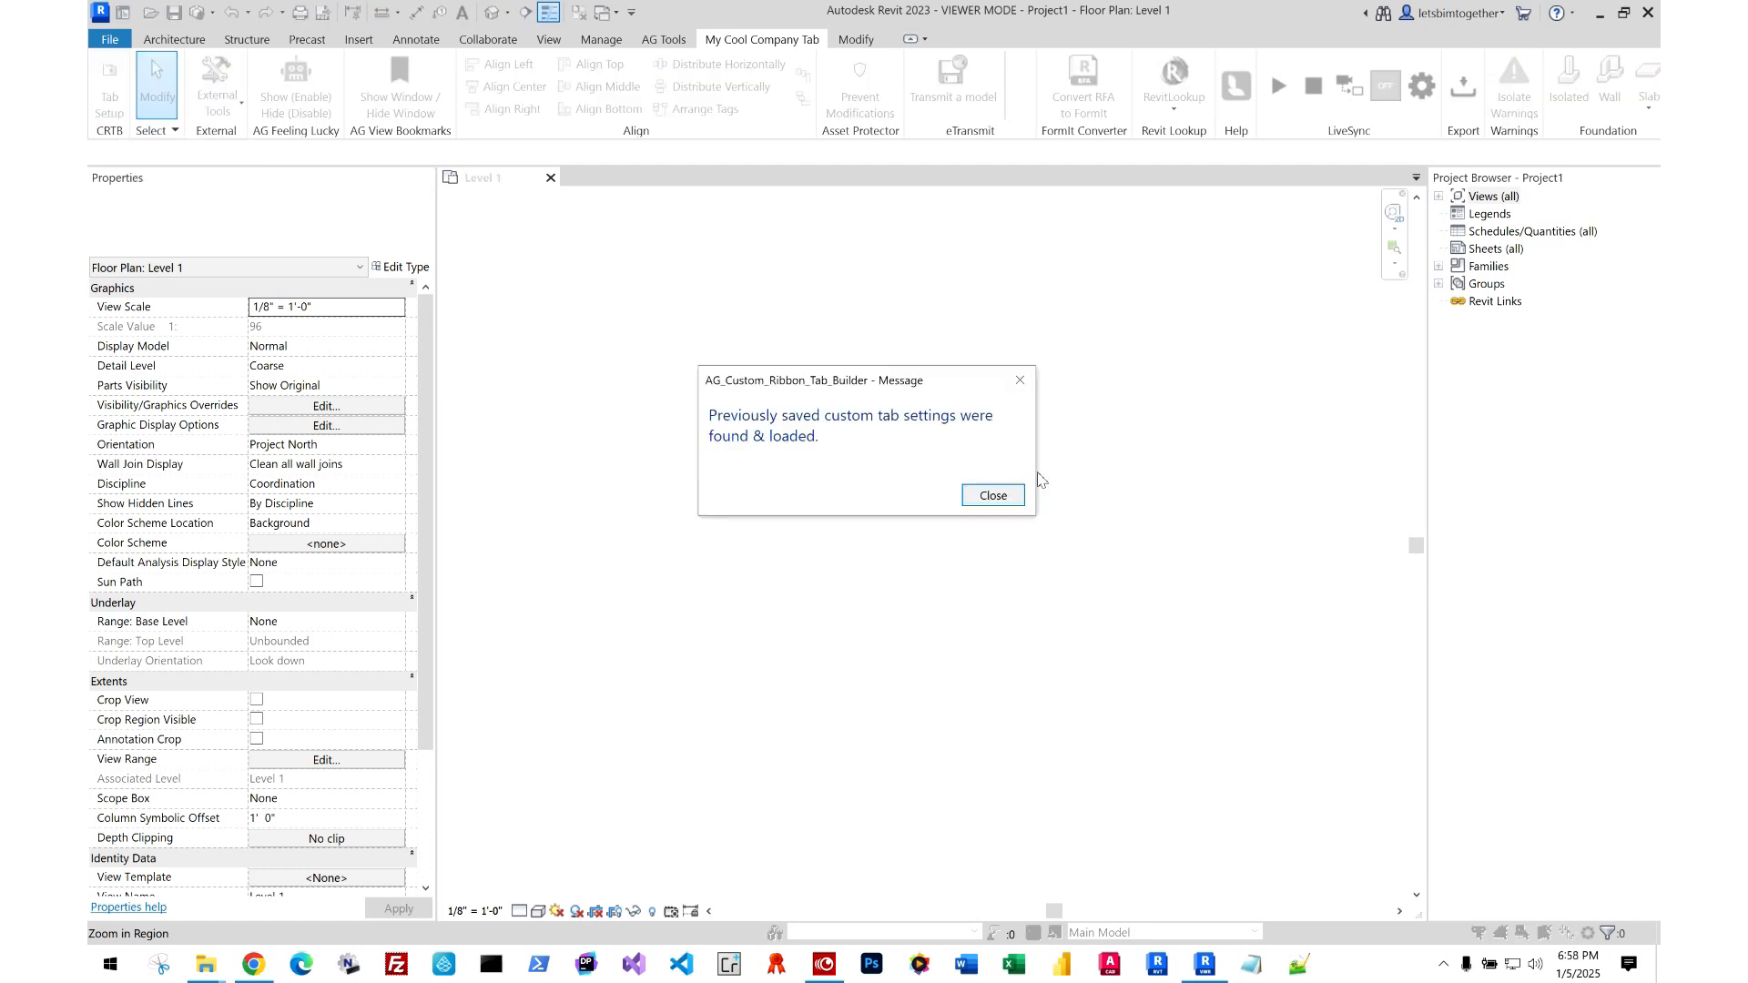
pyautogui.click(992, 496)
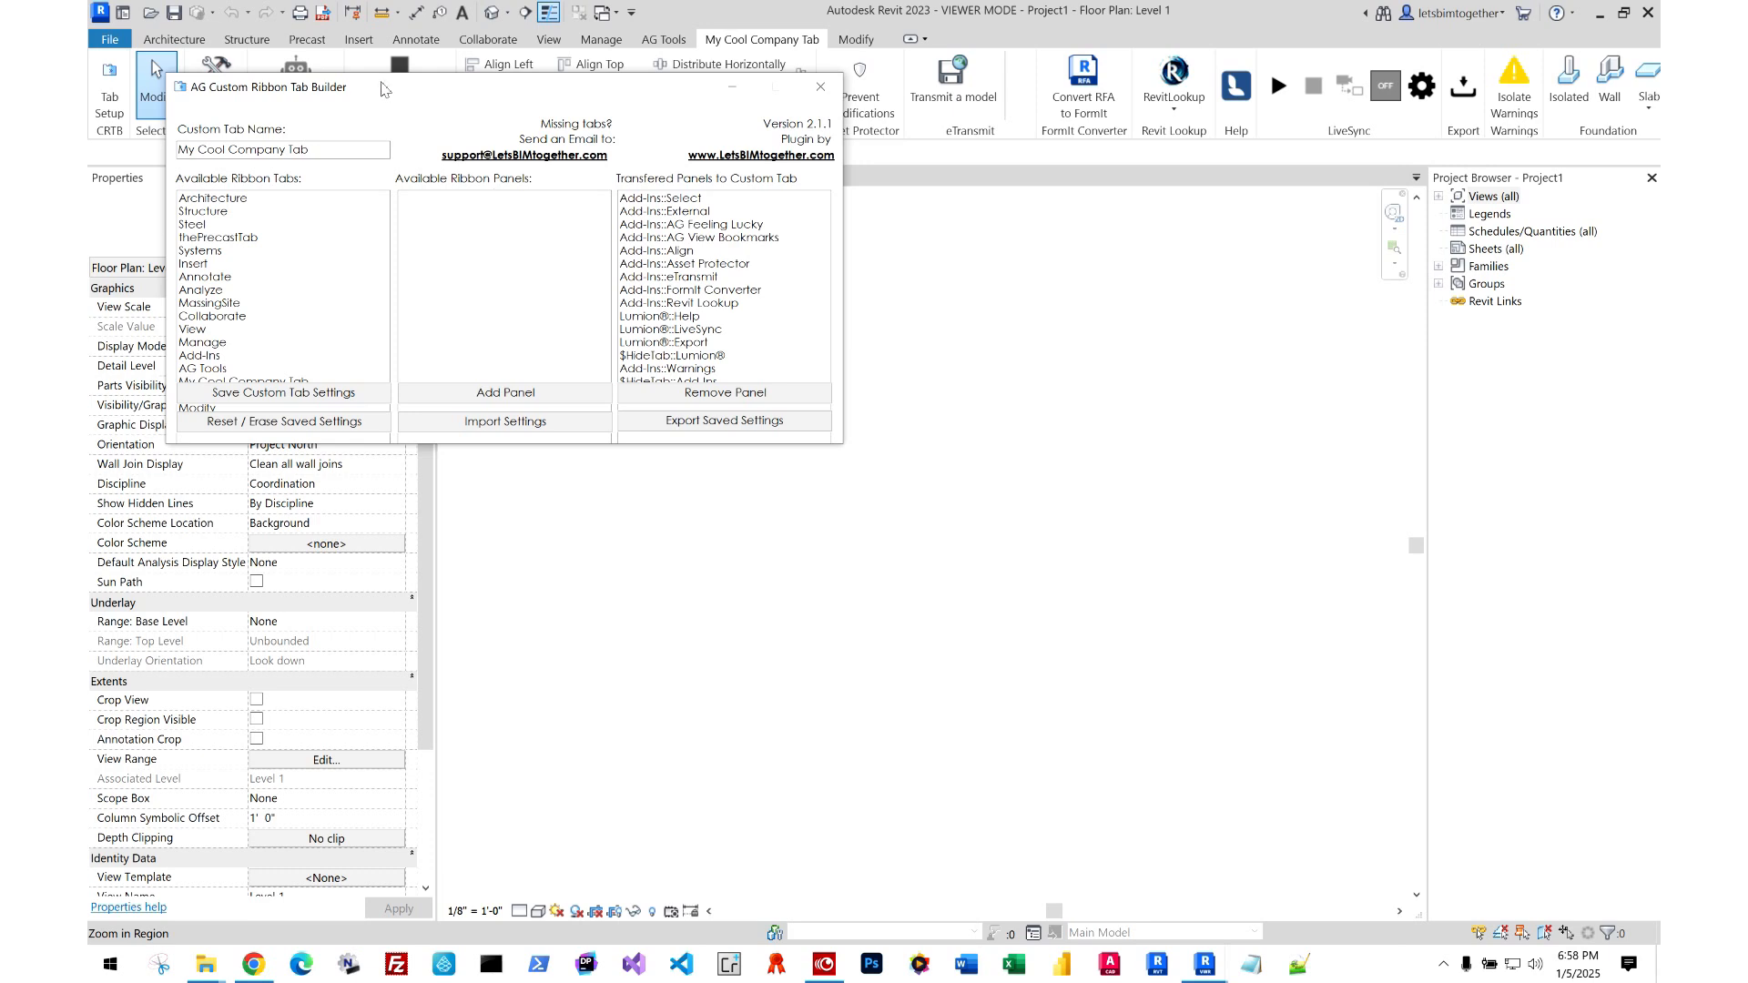
pyautogui.moveTo(382, 83); pyautogui.dragTo(817, 202)
pyautogui.moveTo(1132, 317)
pyautogui.mouseDown()
pyautogui.moveTo(1154, 492)
pyautogui.moveTo(1162, 318)
pyautogui.mouseUp()
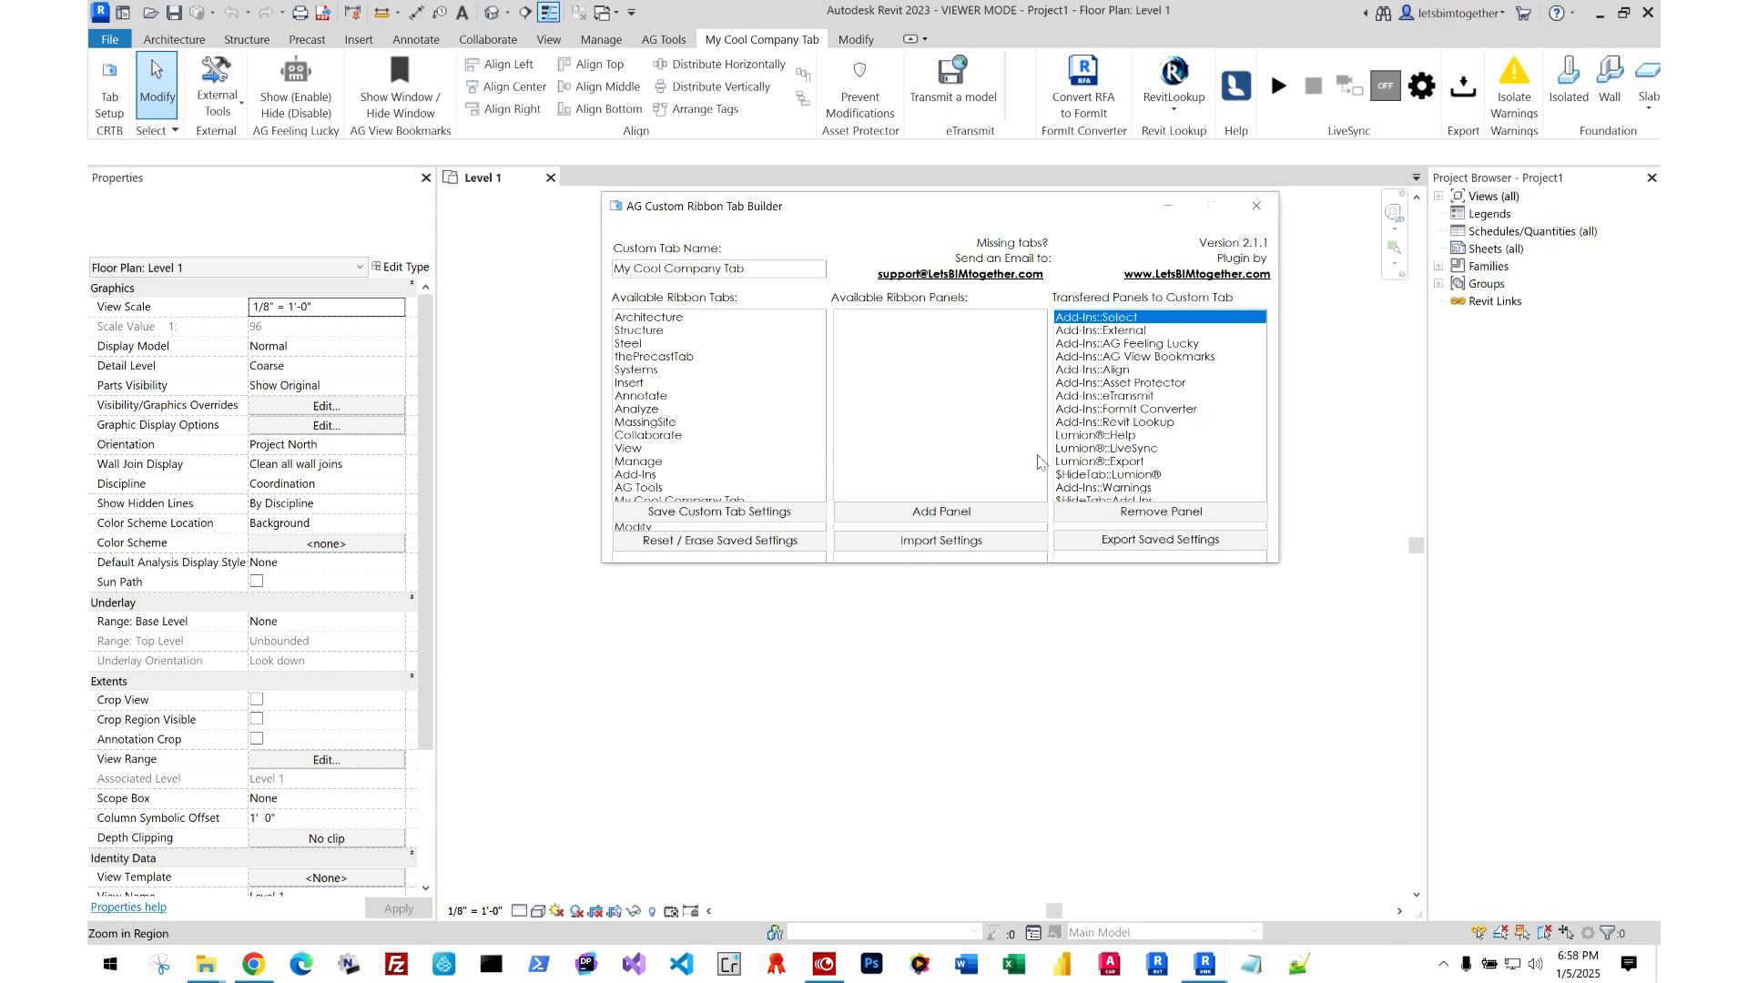
pyautogui.click(1144, 543)
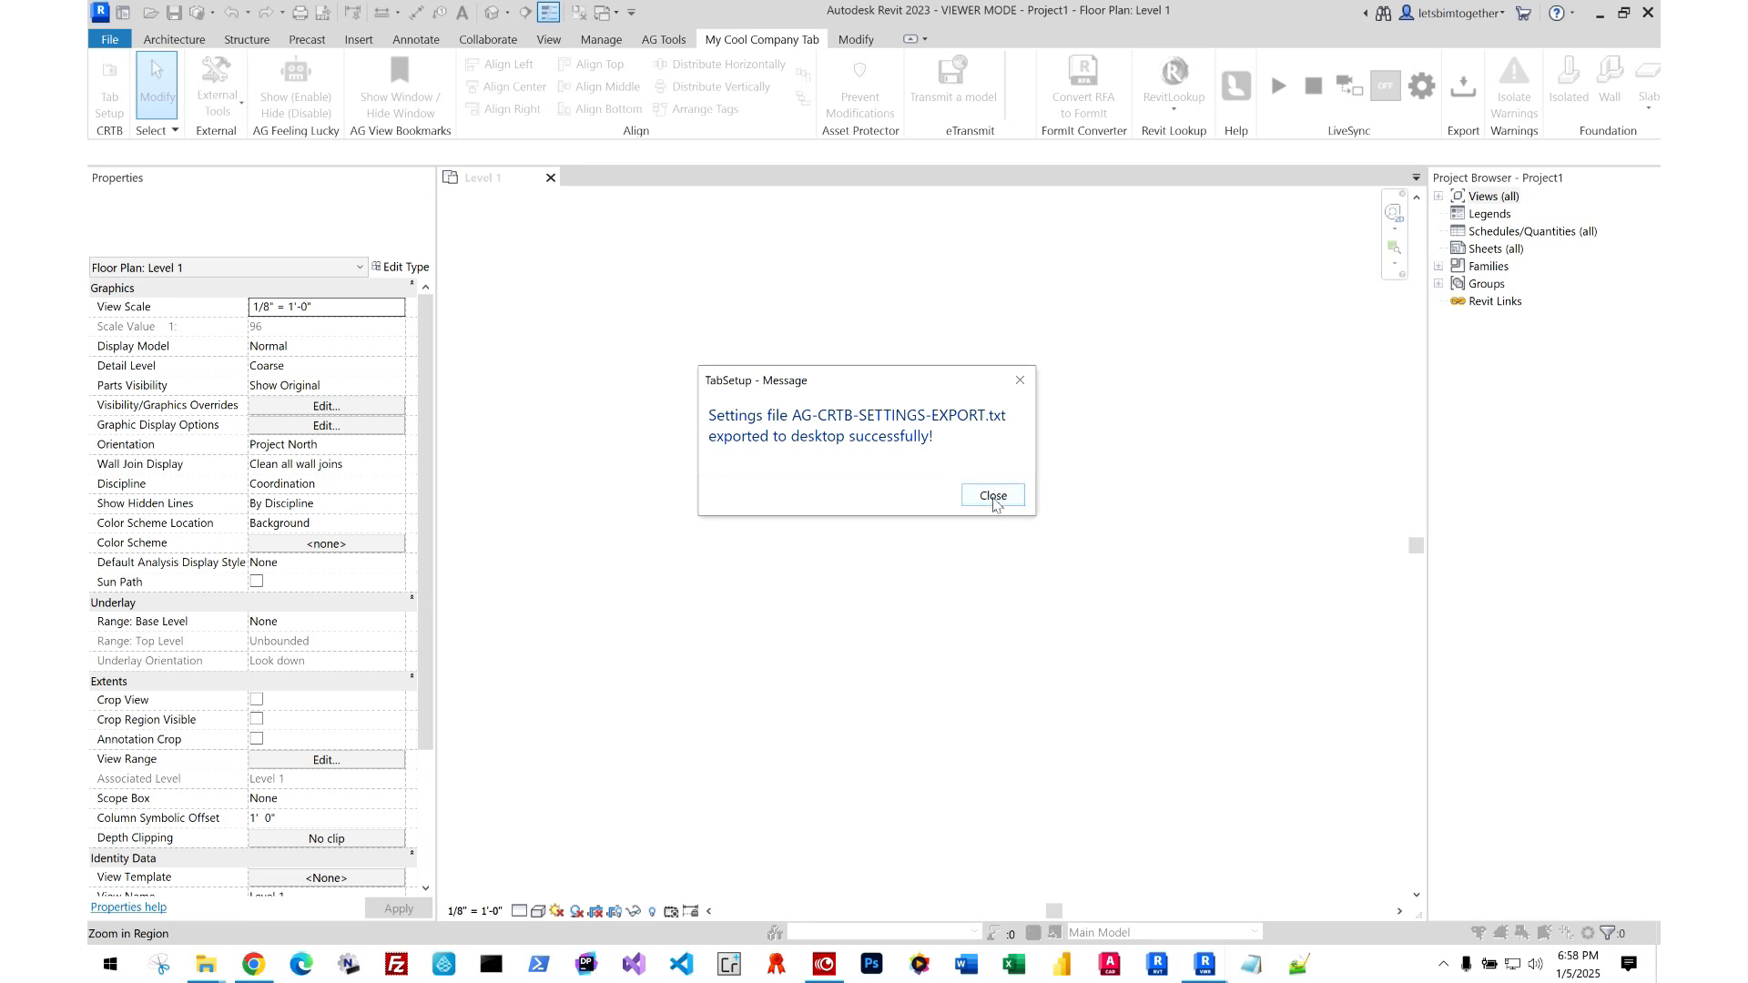
pyautogui.click(993, 497)
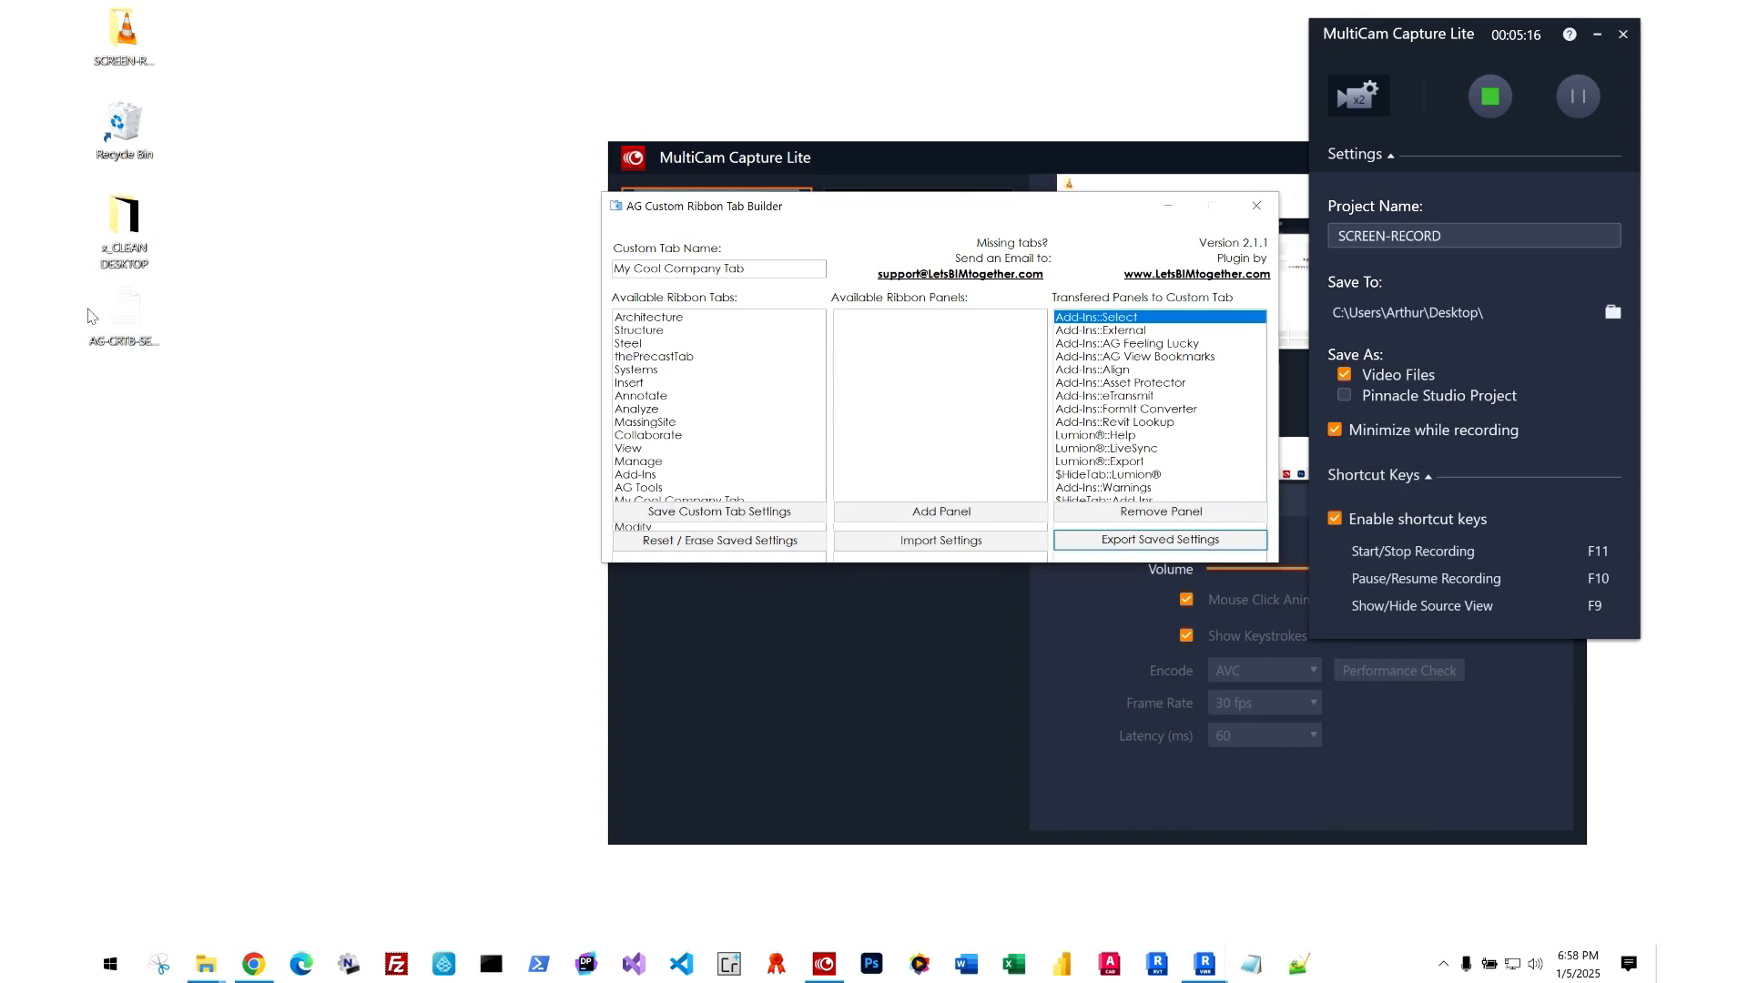
# - Open the exported AG-CRTB-SETTINGS-EXPORT.txt from the desktop in Notepad and clear the capture windows out of the way
pyautogui.moveTo(123, 316); pyautogui.dragTo(354, 324)
pyautogui.doubleClick(355, 325)
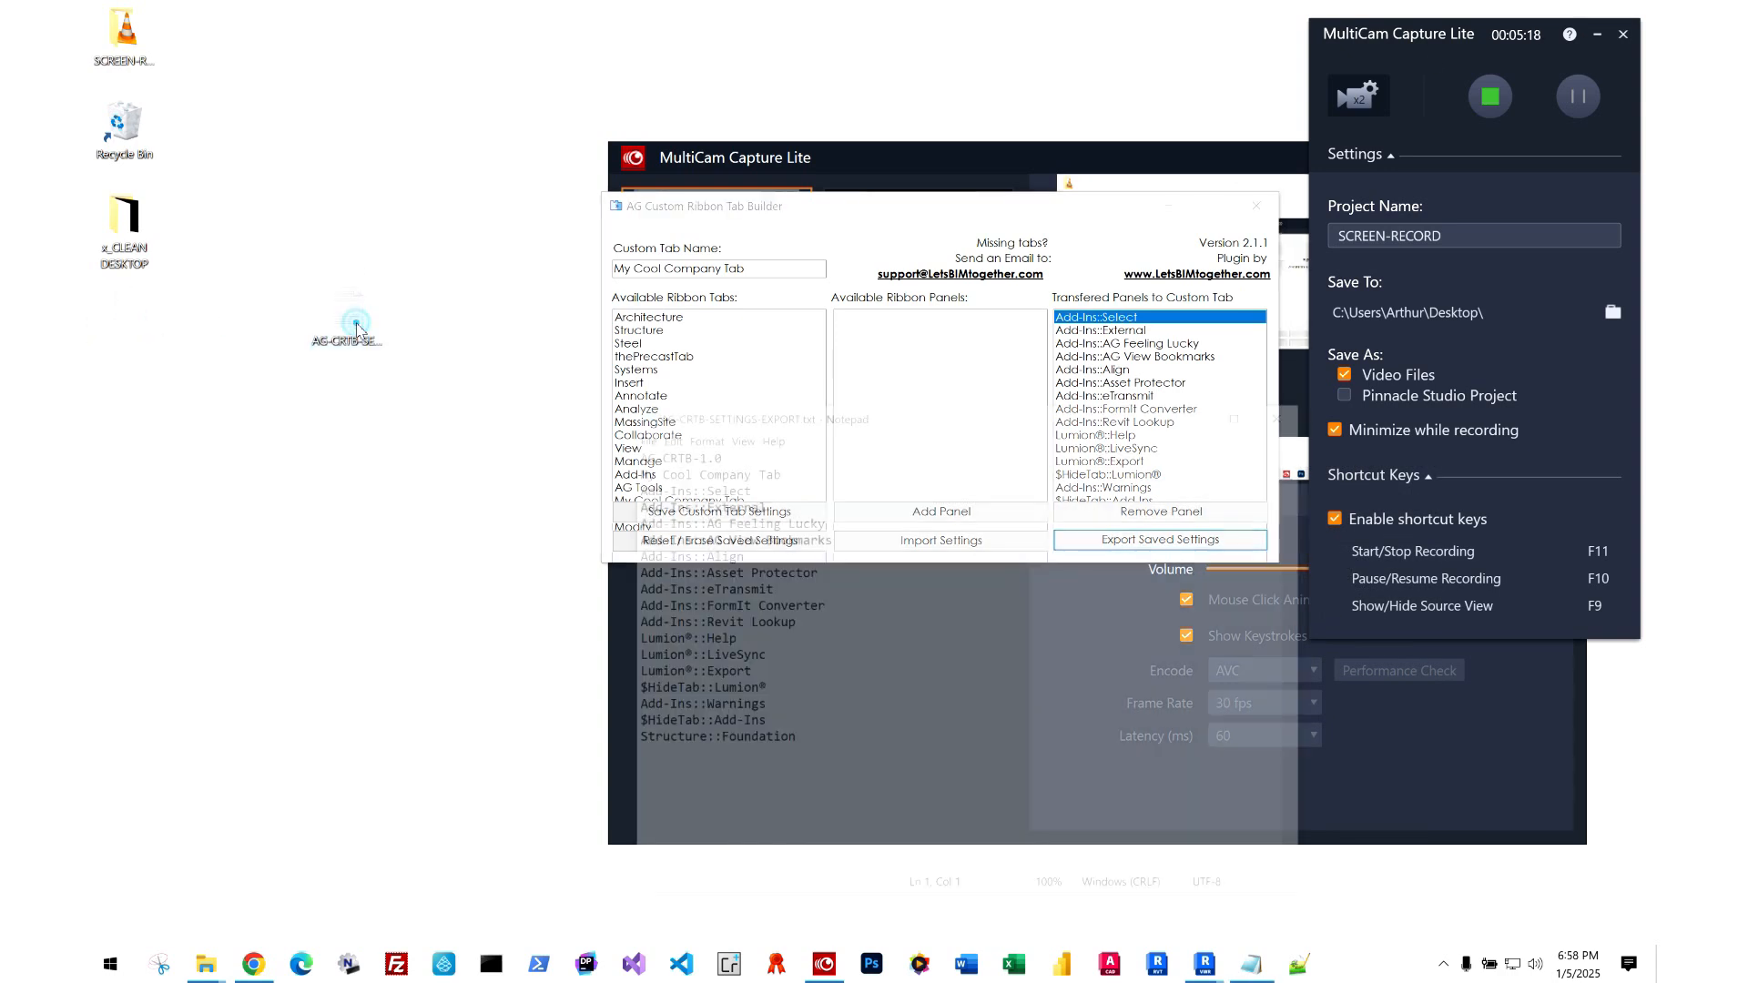
pyautogui.moveTo(842, 423); pyautogui.dragTo(712, 151)
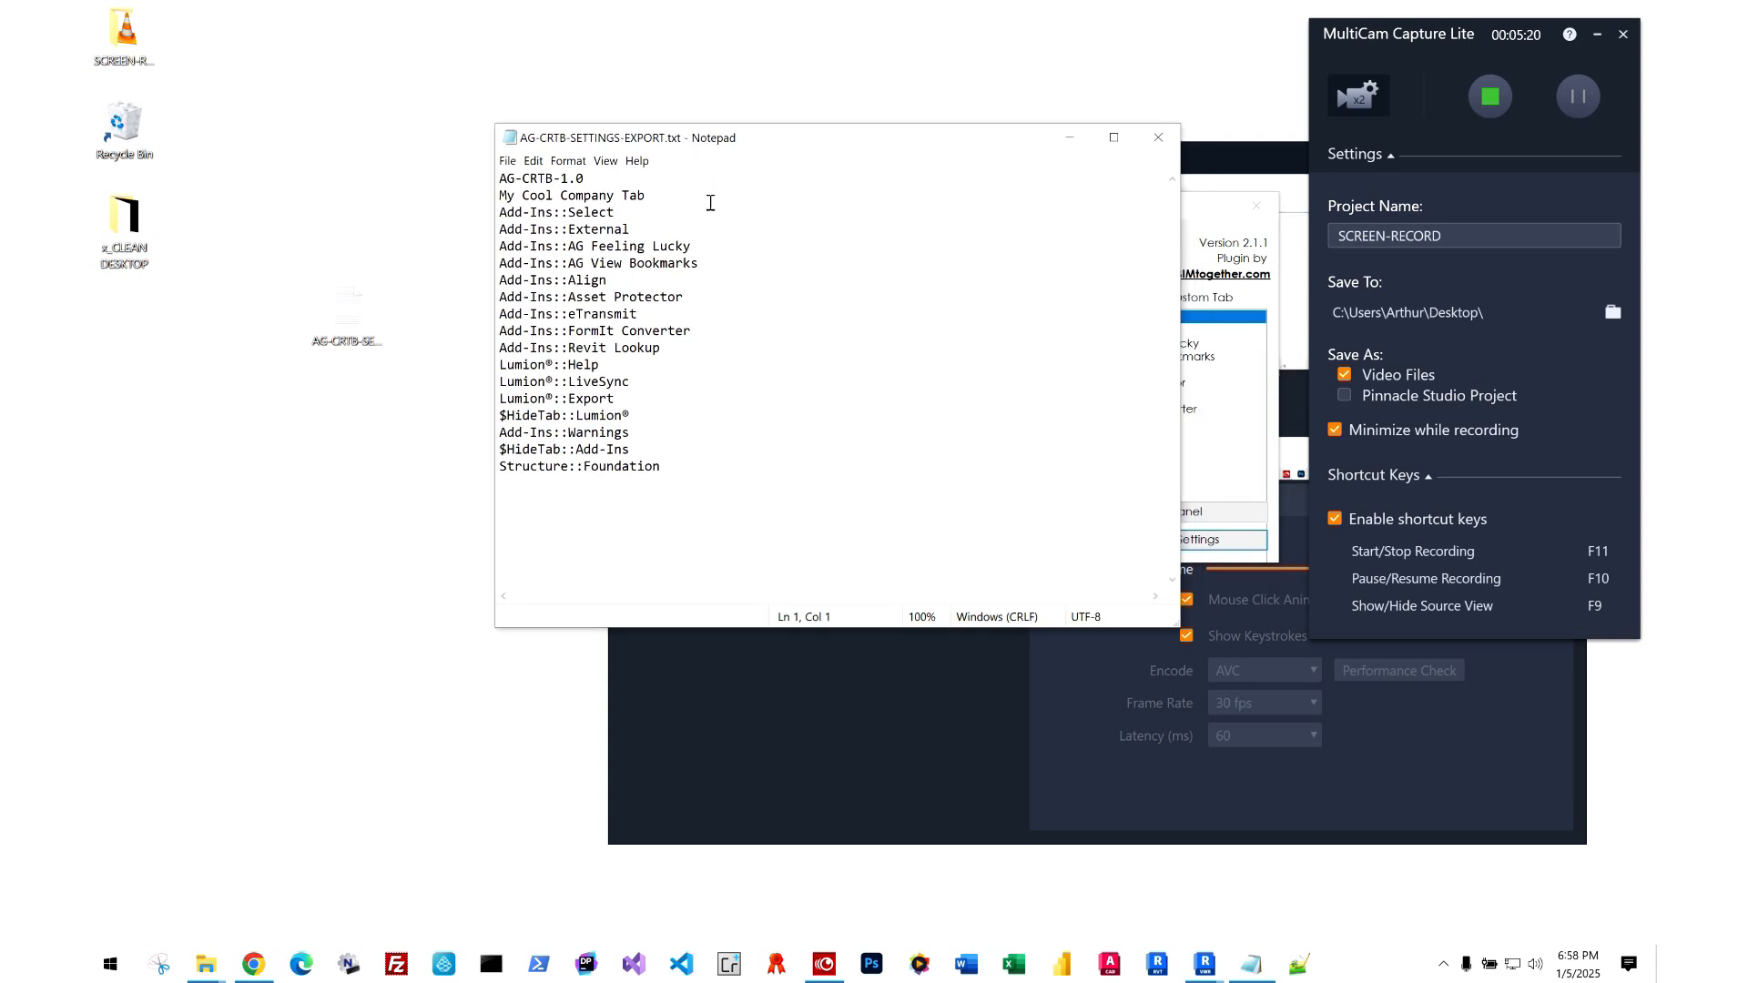
pyautogui.click(1597, 35)
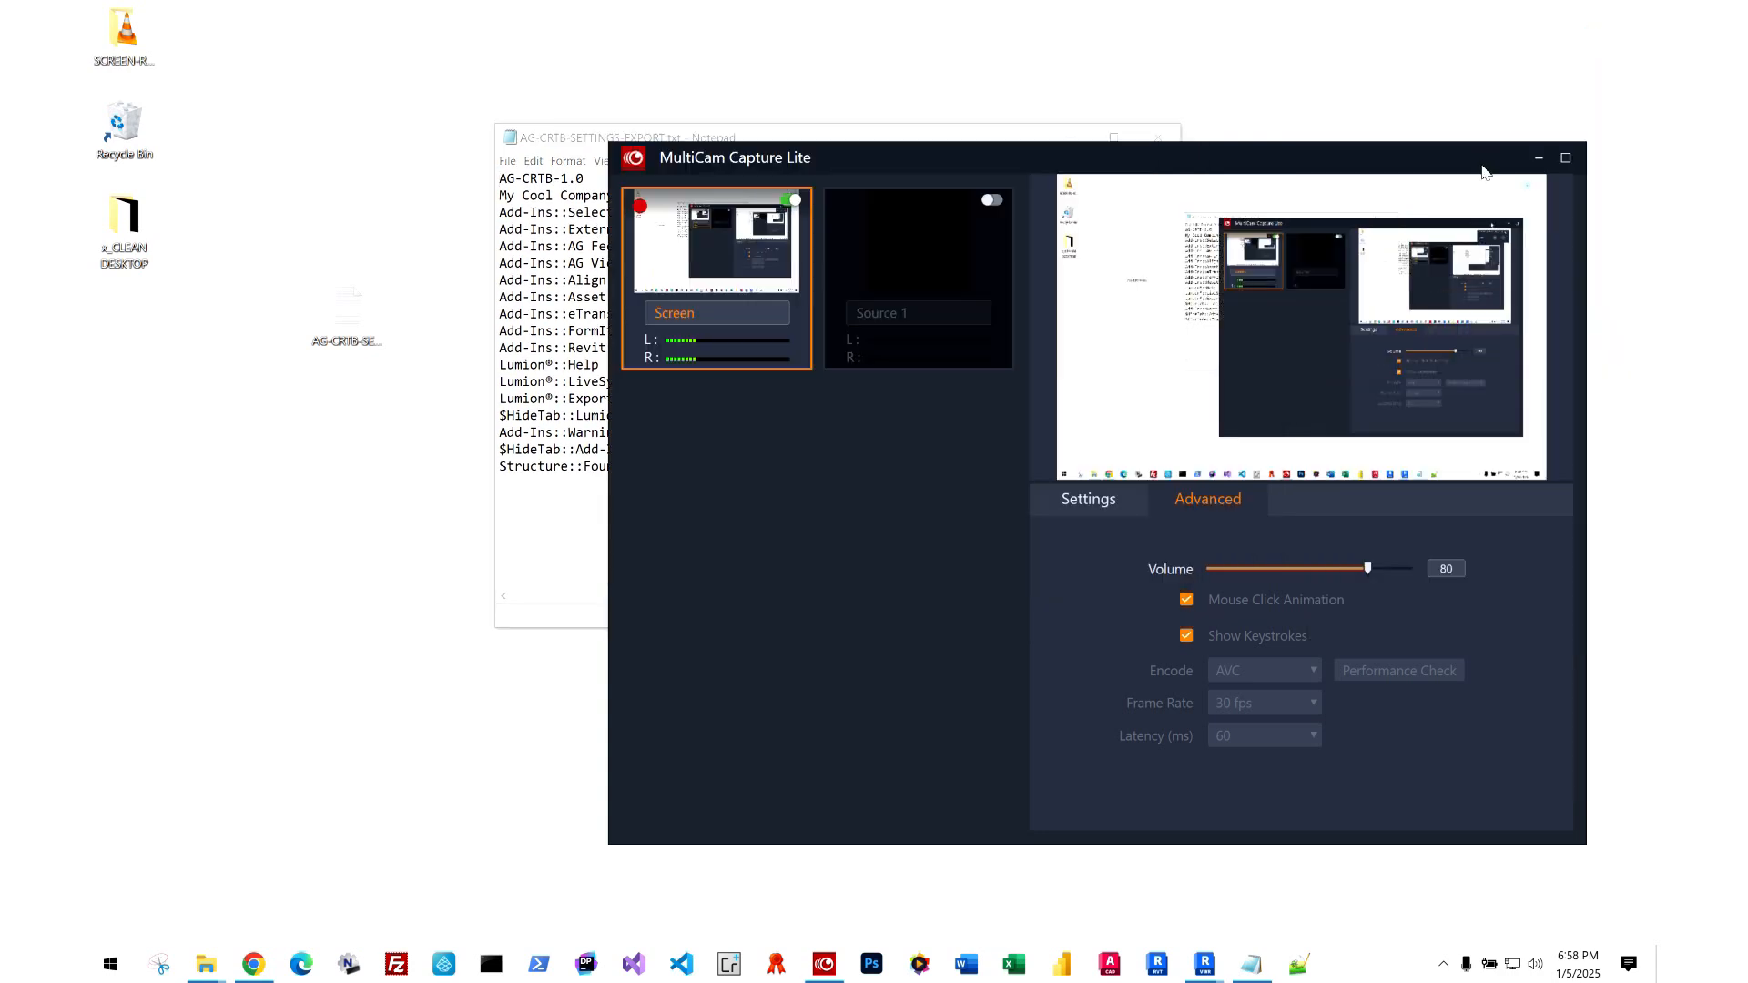
pyautogui.click(582, 195)
pyautogui.moveTo(642, 145); pyautogui.dragTo(566, 206)
# - Examine the version line, the custom tab name and the first Add-Ins panel entries in the exported settings file
pyautogui.click(648, 204)
pyautogui.click(657, 221)
pyautogui.moveTo(691, 209); pyautogui.dragTo(542, 203)
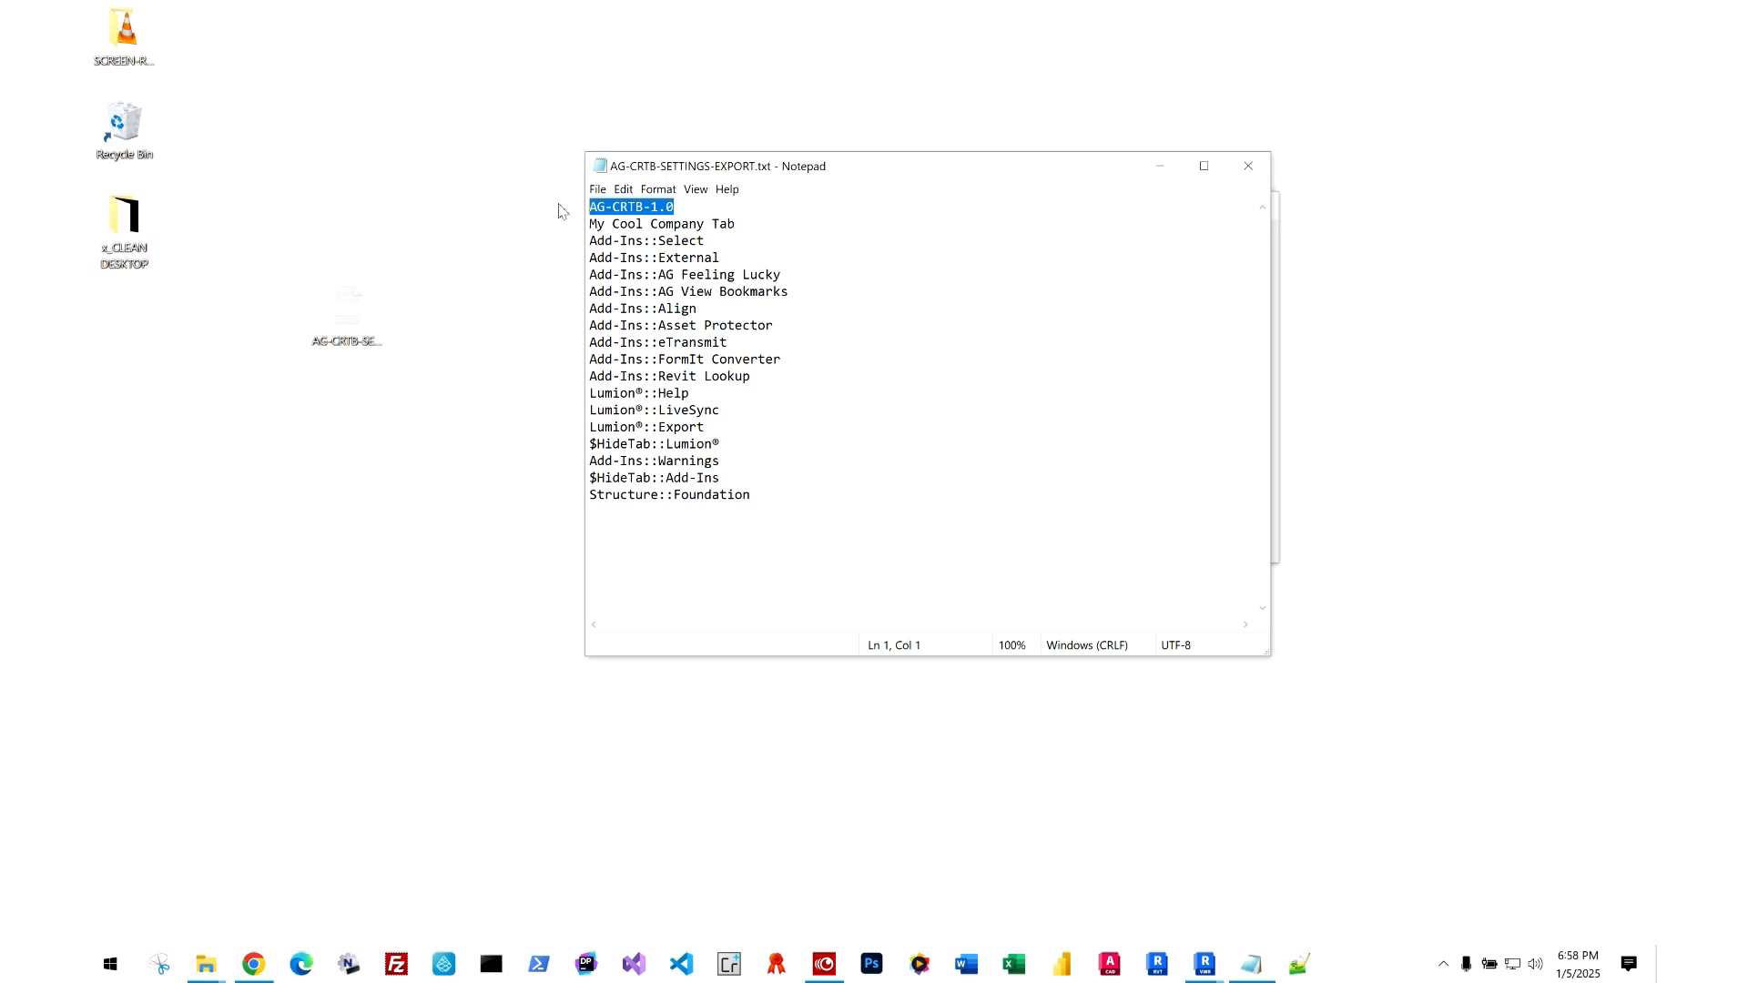
pyautogui.click(683, 209)
pyautogui.moveTo(736, 225); pyautogui.dragTo(588, 228)
pyautogui.click(664, 228)
pyautogui.moveTo(735, 225); pyautogui.dragTo(553, 228)
pyautogui.moveTo(713, 244)
pyautogui.mouseDown()
pyautogui.moveTo(581, 241)
pyautogui.moveTo(717, 257)
pyautogui.moveTo(589, 257)
pyautogui.moveTo(713, 260)
pyautogui.mouseUp()
pyautogui.click(620, 250)
pyautogui.click(665, 243)
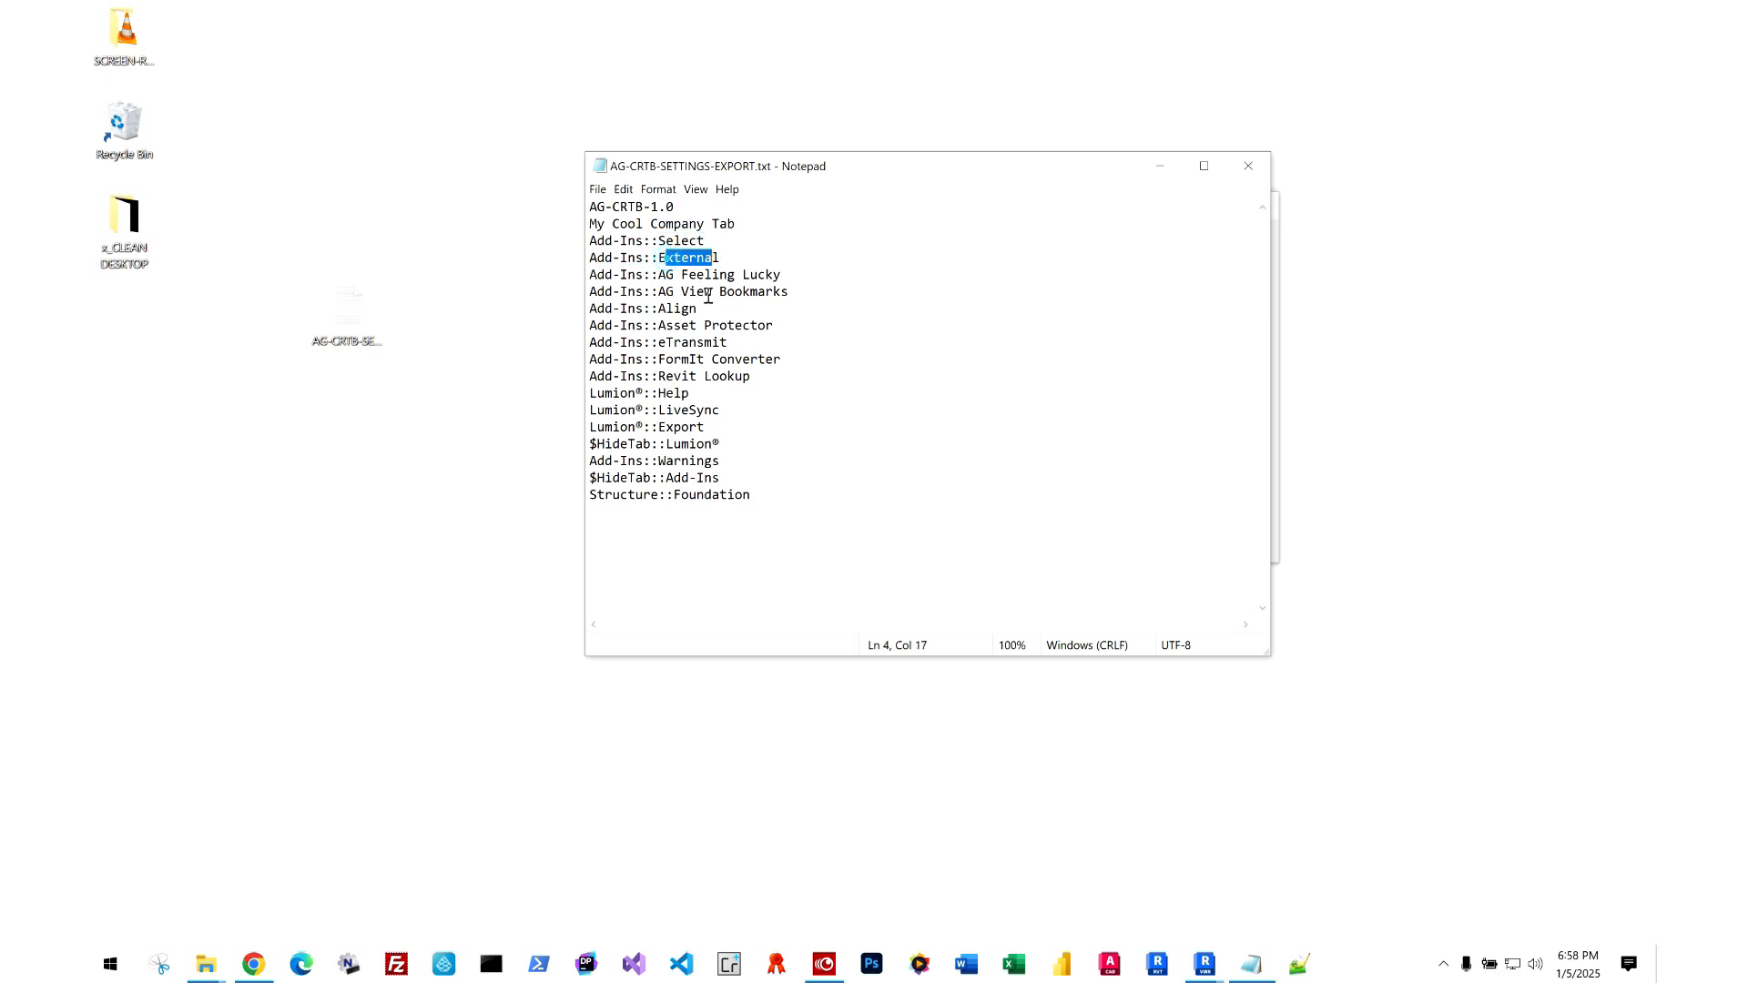
# - Examine the $HideTab entries for Lumion and Add-Ins and the remaining panel lines in the exported settings file
pyautogui.moveTo(719, 446)
pyautogui.mouseDown()
pyautogui.moveTo(597, 445)
pyautogui.moveTo(714, 445)
pyautogui.mouseUp()
pyautogui.click(601, 445)
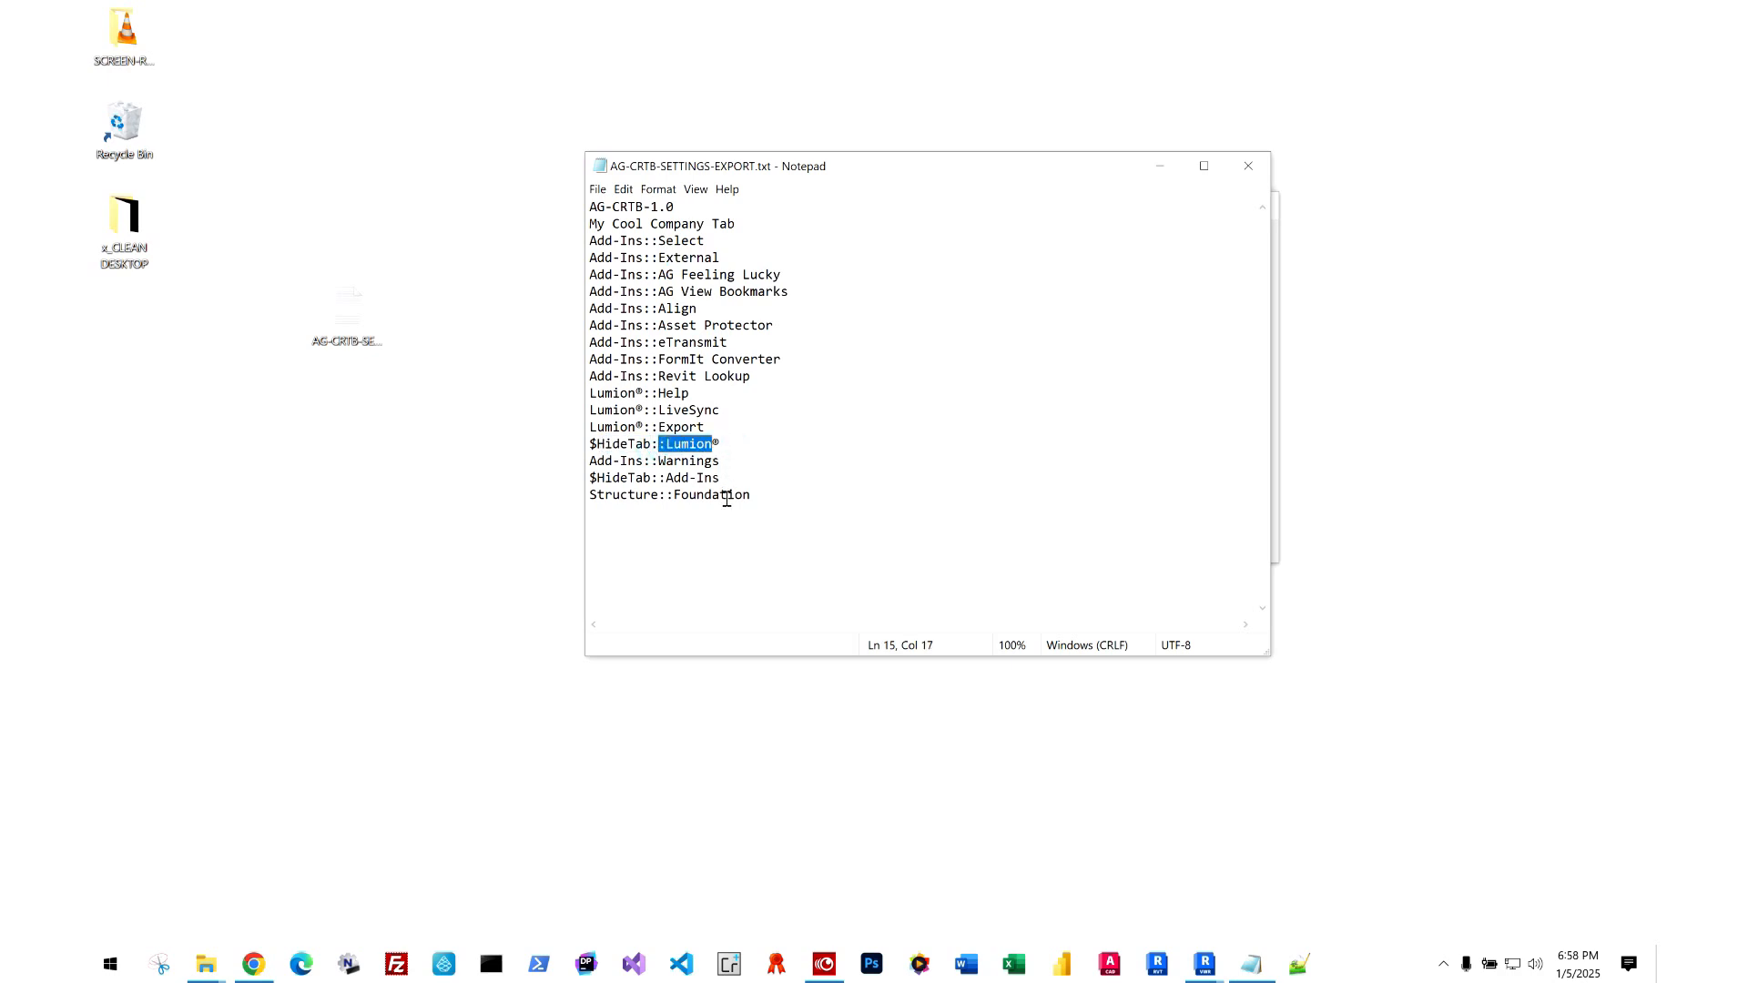
pyautogui.moveTo(594, 482); pyautogui.dragTo(659, 490)
pyautogui.click(699, 479)
pyautogui.click(731, 480)
pyautogui.click(854, 312)
pyautogui.moveTo(776, 178); pyautogui.dragTo(761, 201)
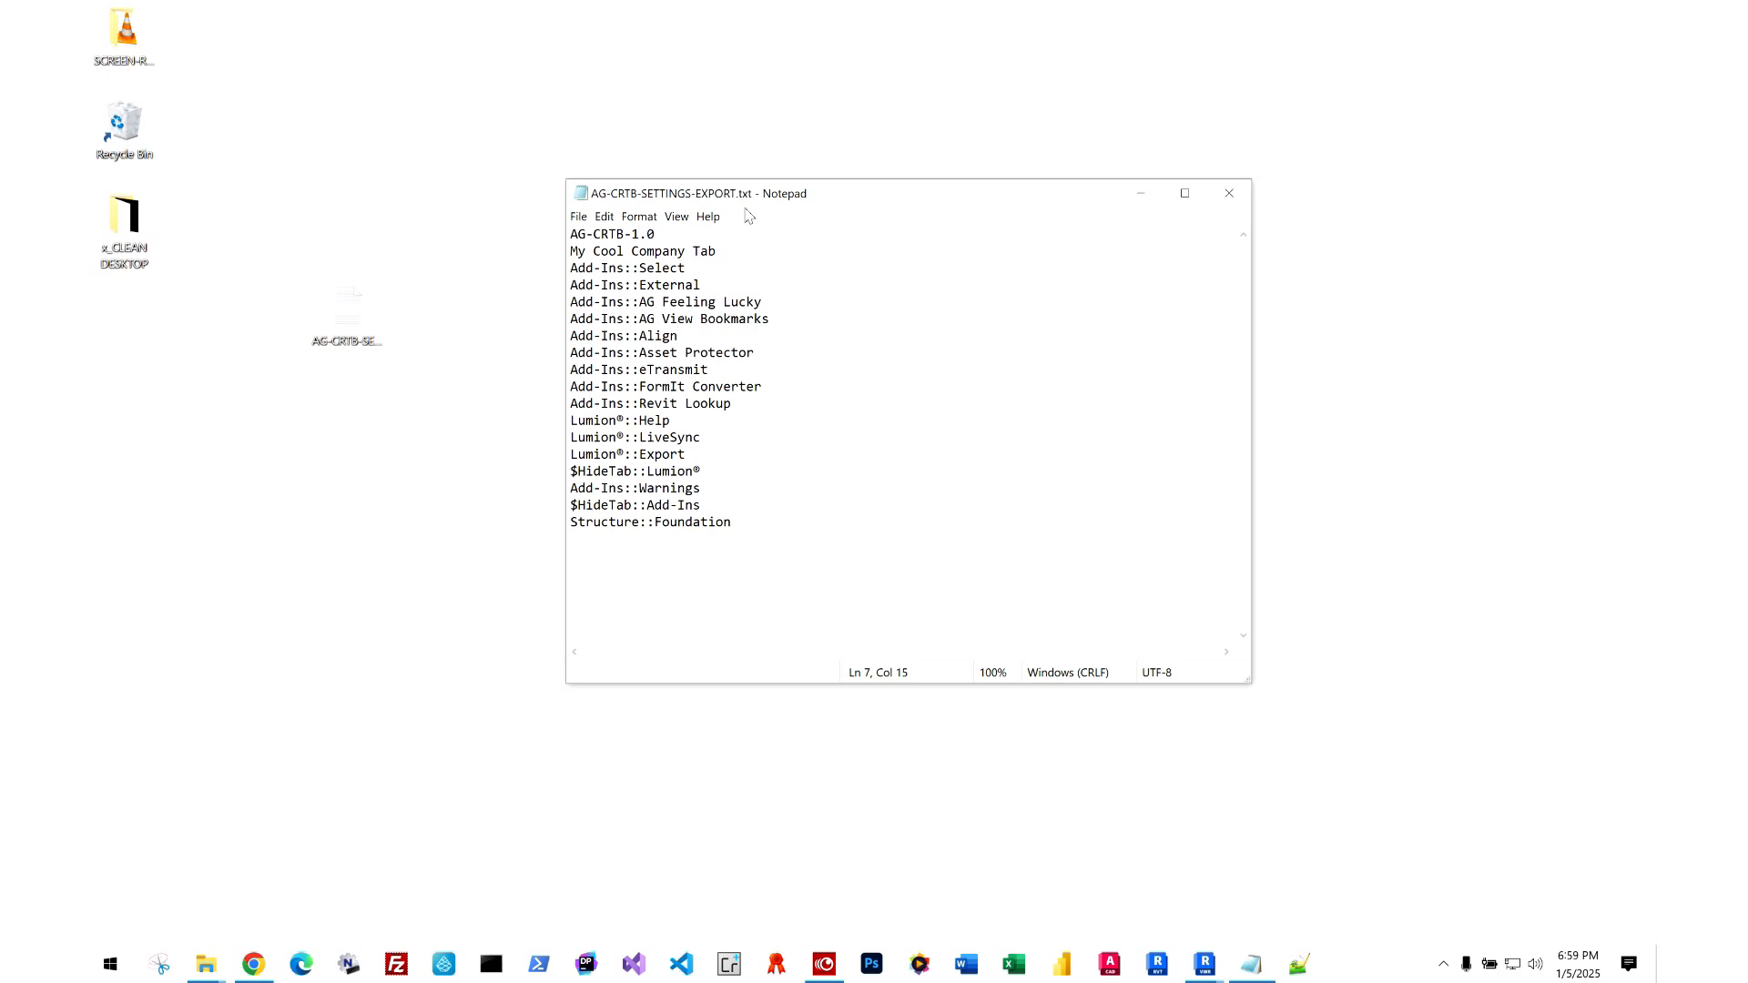
pyautogui.click(739, 404)
# - Check the AG Custom Ribbon Tab Builder window, minimize it and return to the exported settings file
pyautogui.moveTo(1200, 958)
pyautogui.click(1252, 861)
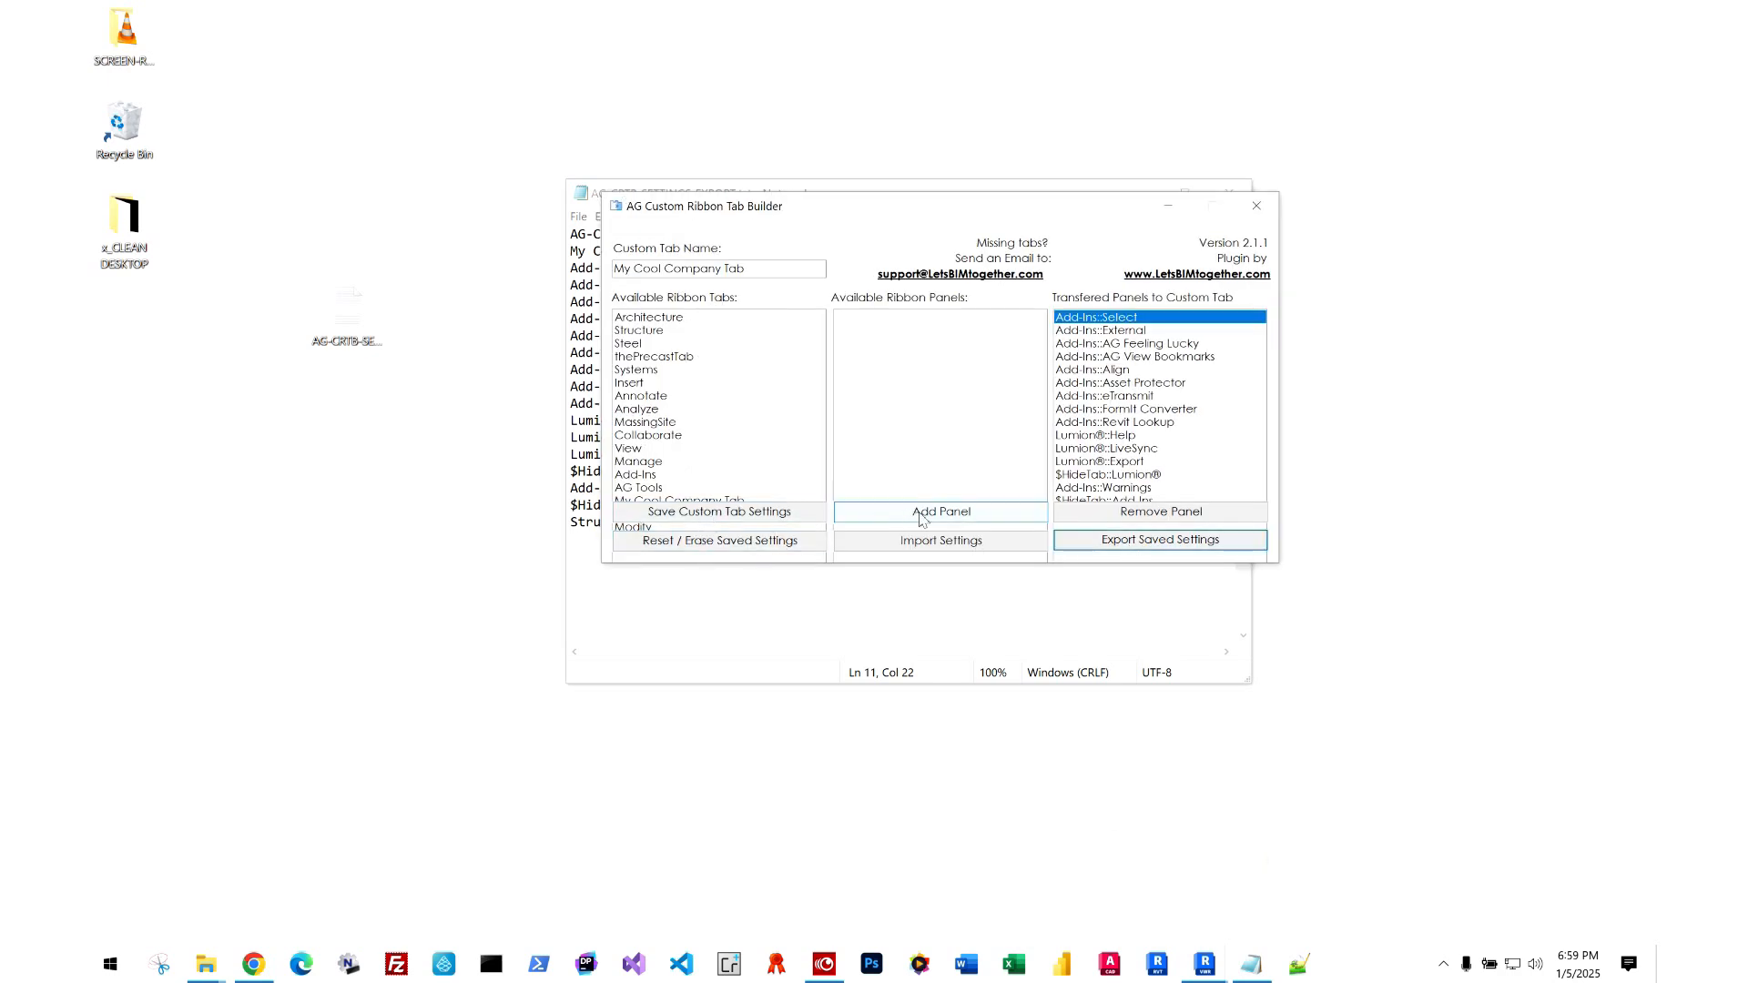
pyautogui.click(1168, 206)
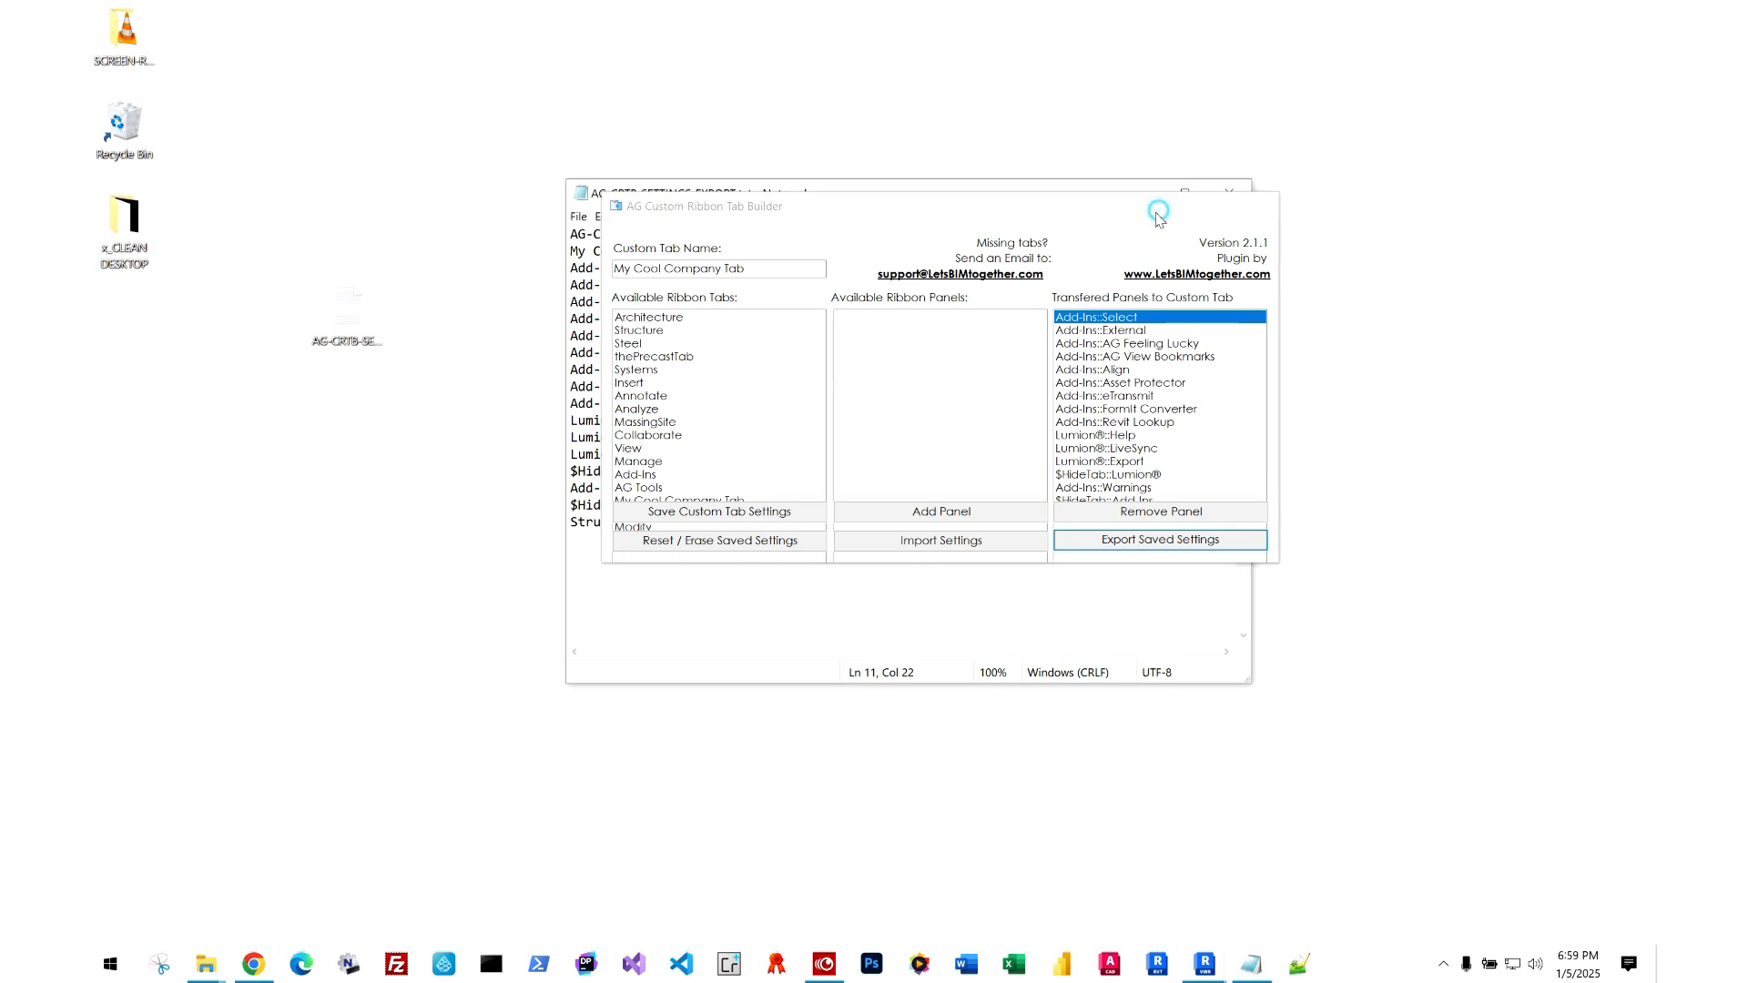
pyautogui.moveTo(1053, 191); pyautogui.dragTo(1035, 185)
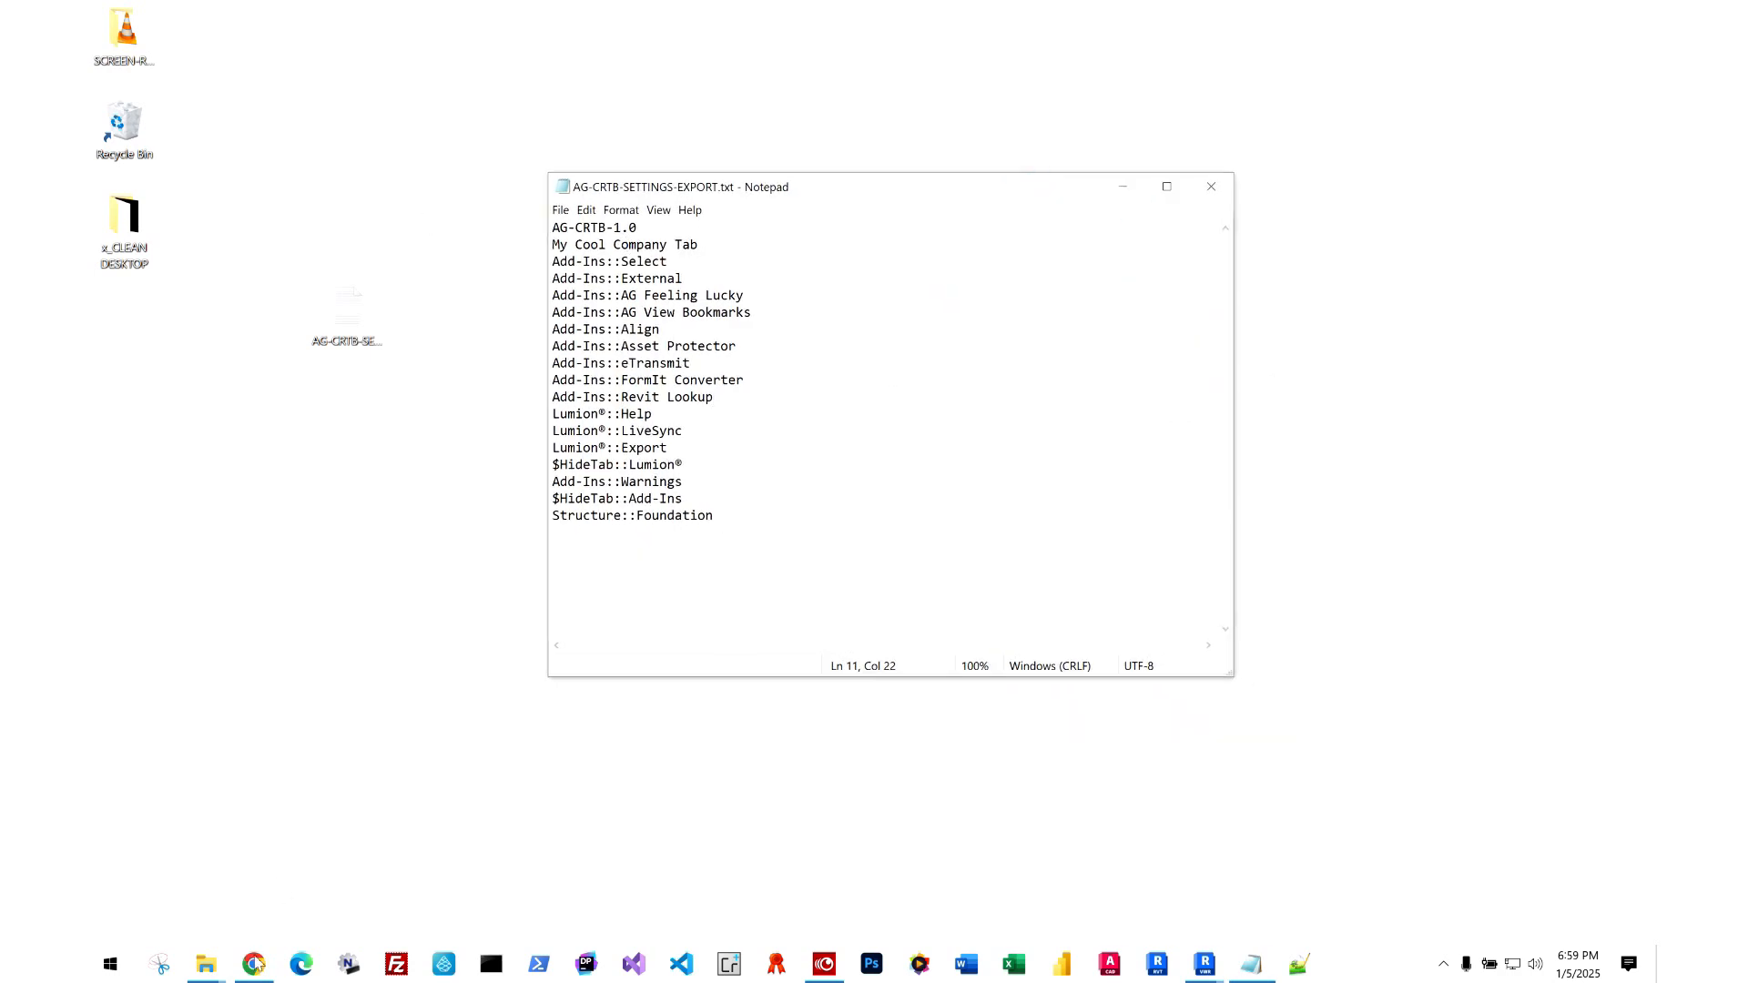
# - Open a new File Explorer window on the BOOTCAMP (C:) drive and turn on the display of hidden items
pyautogui.moveTo(216, 969); pyautogui.dragTo(219, 879)
pyautogui.click(214, 859)
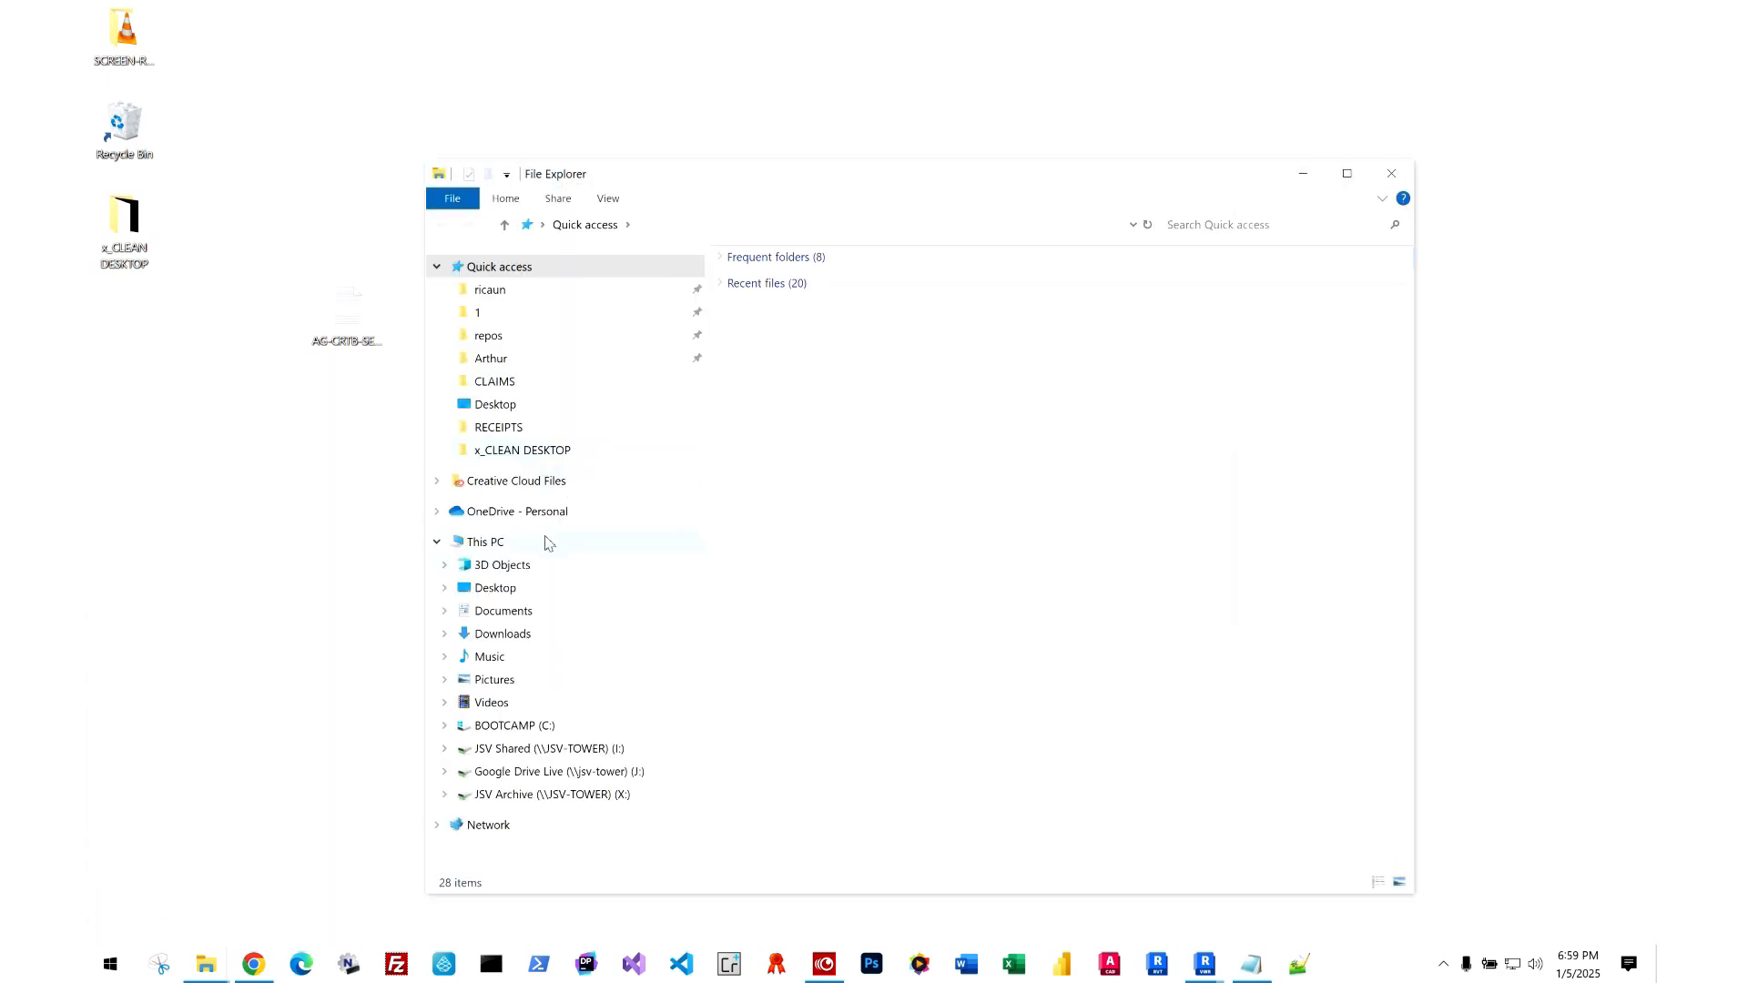
pyautogui.click(546, 542)
pyautogui.doubleClick(830, 562)
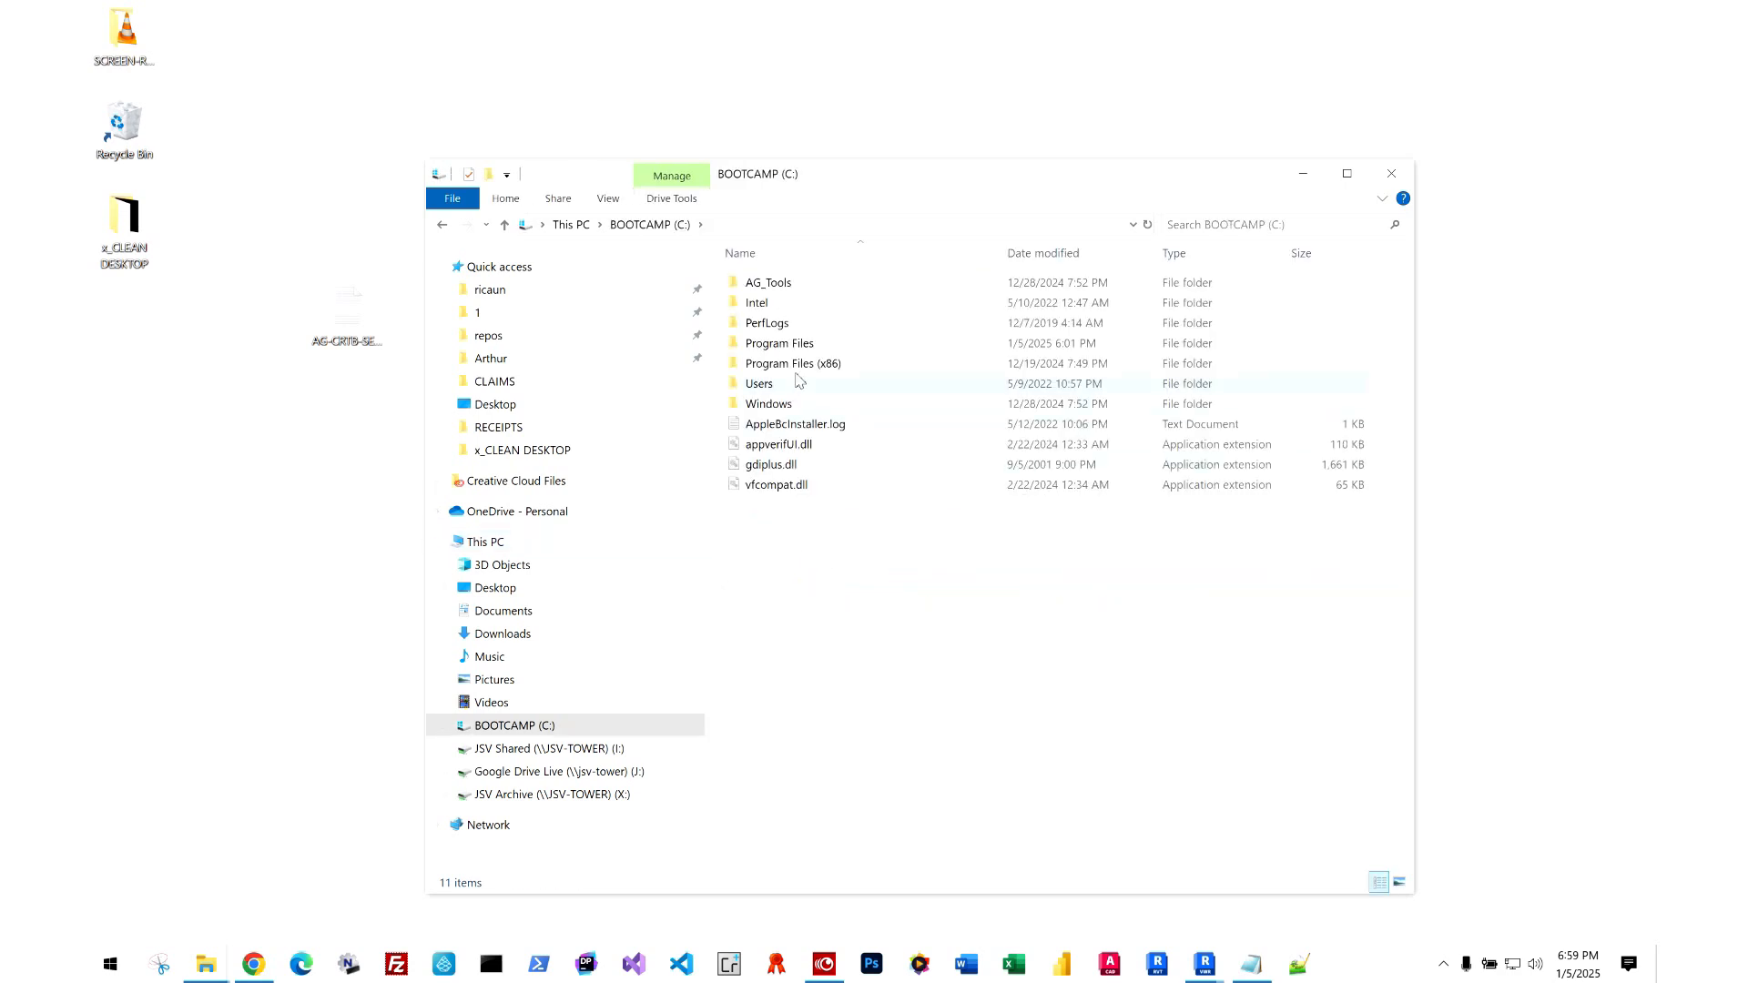
pyautogui.click(608, 199)
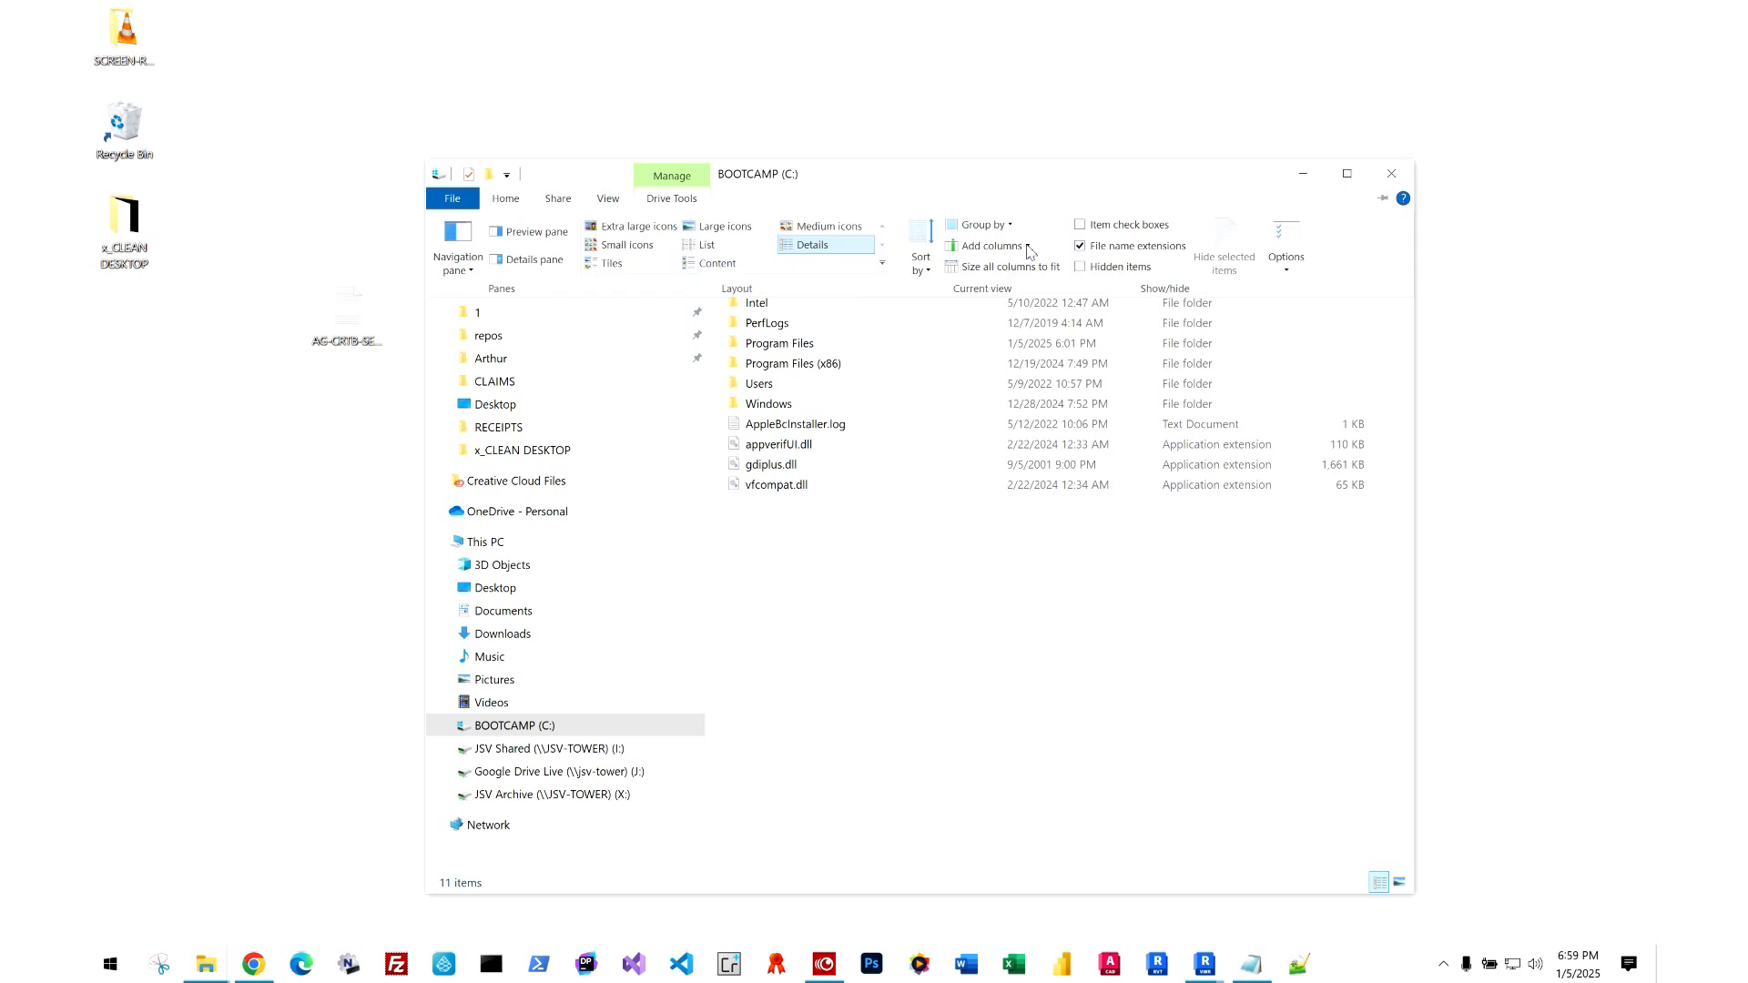
pyautogui.click(1092, 267)
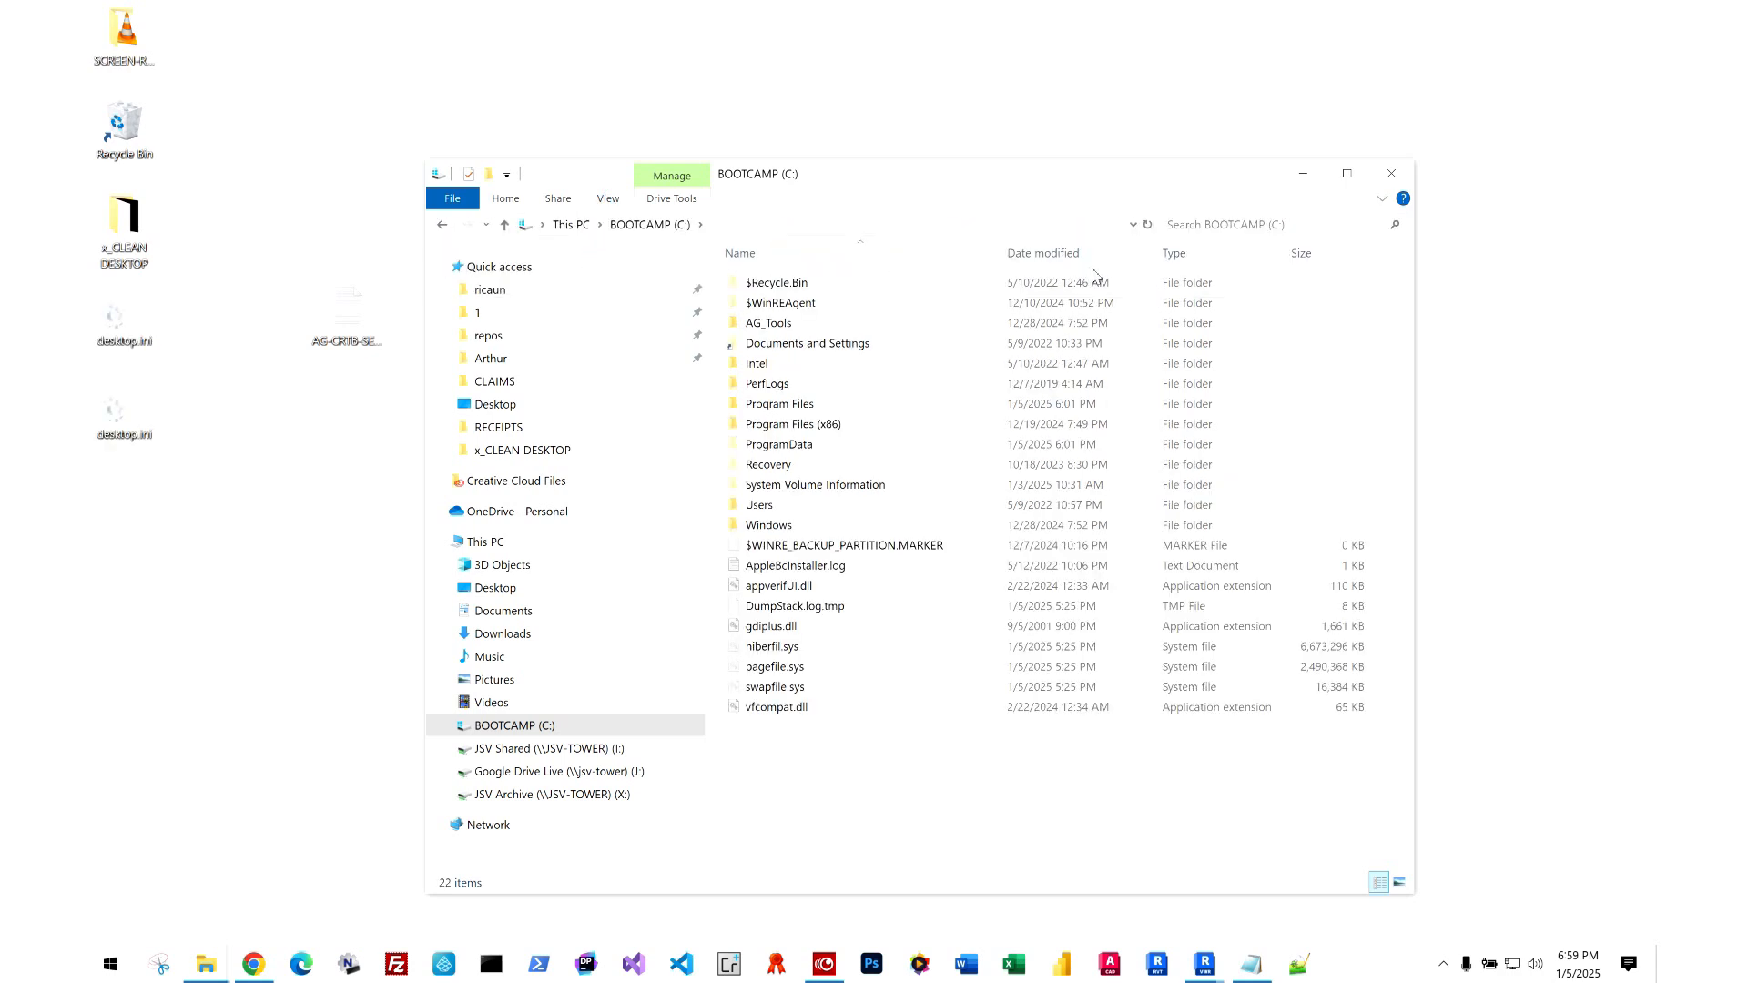
# - Open AG_Custom_Ribbon_Tab_Settings.txt from the AG Custom Ribbon Tab Builder folder in ProgramData
pyautogui.doubleClick(804, 448)
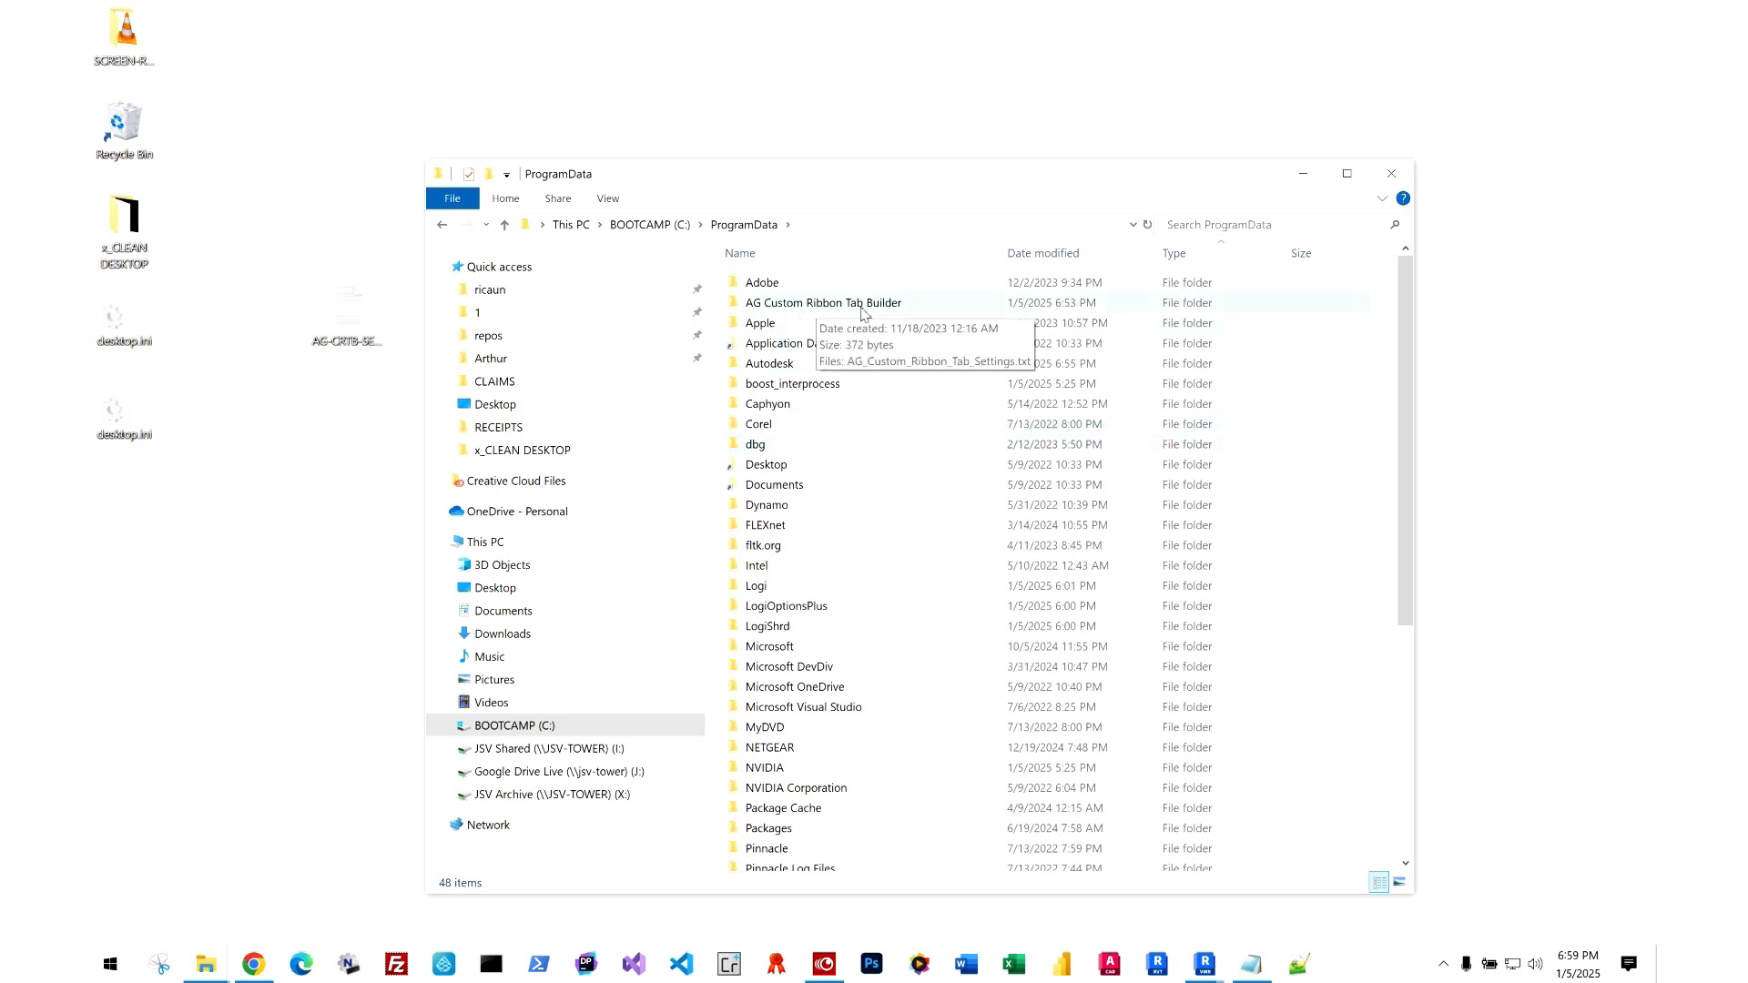
pyautogui.doubleClick(842, 304)
pyautogui.doubleClick(872, 286)
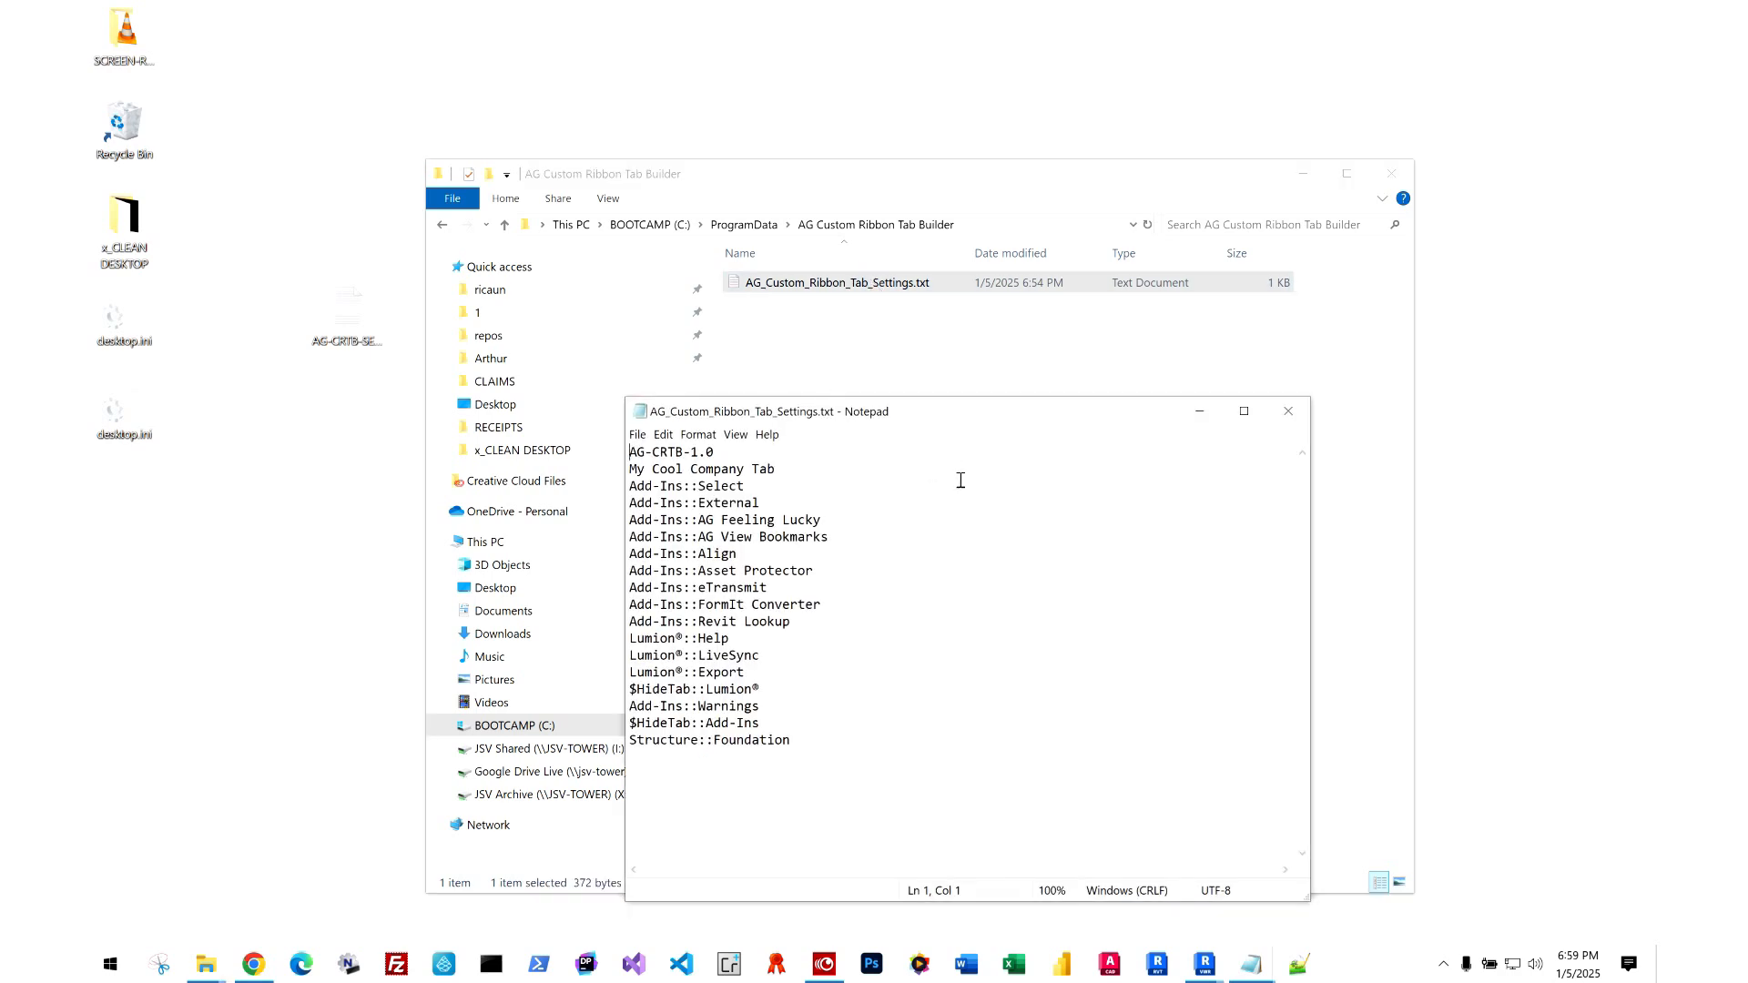
pyautogui.moveTo(1095, 406); pyautogui.dragTo(1190, 398)
# - Examine the full contents of the stored tab settings file, and minimize both Notepad windows and File Explorer
pyautogui.click(959, 734)
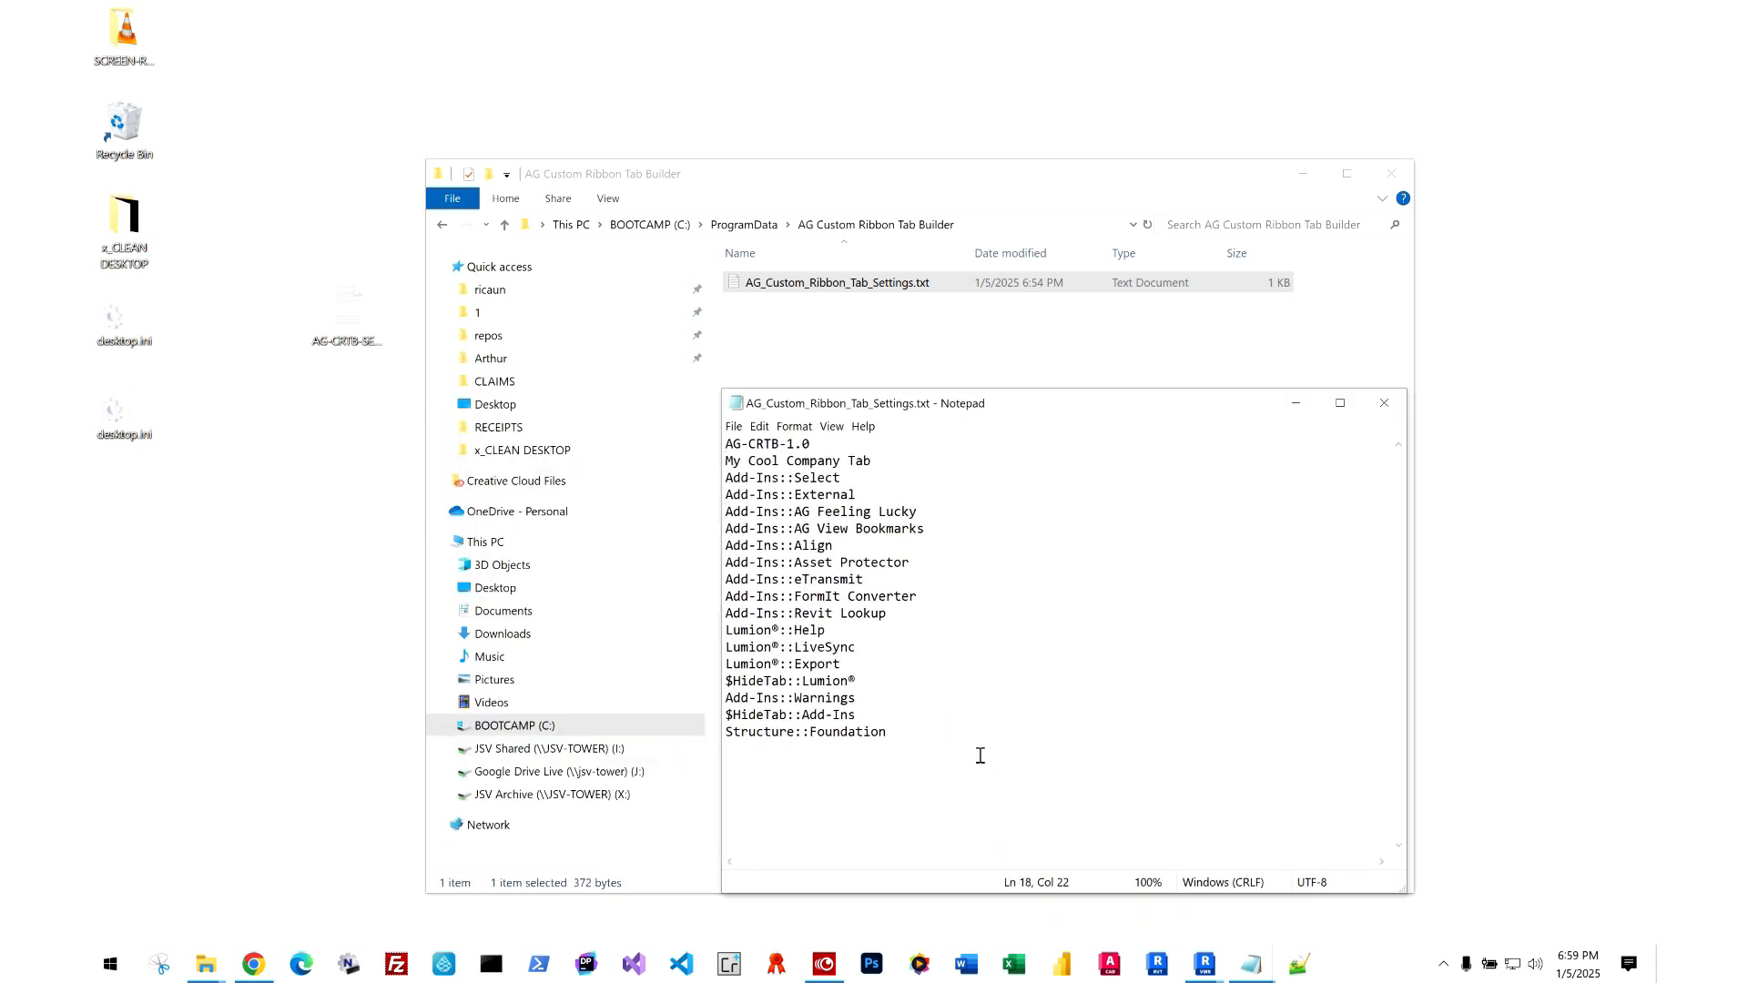
pyautogui.moveTo(923, 734); pyautogui.dragTo(712, 425)
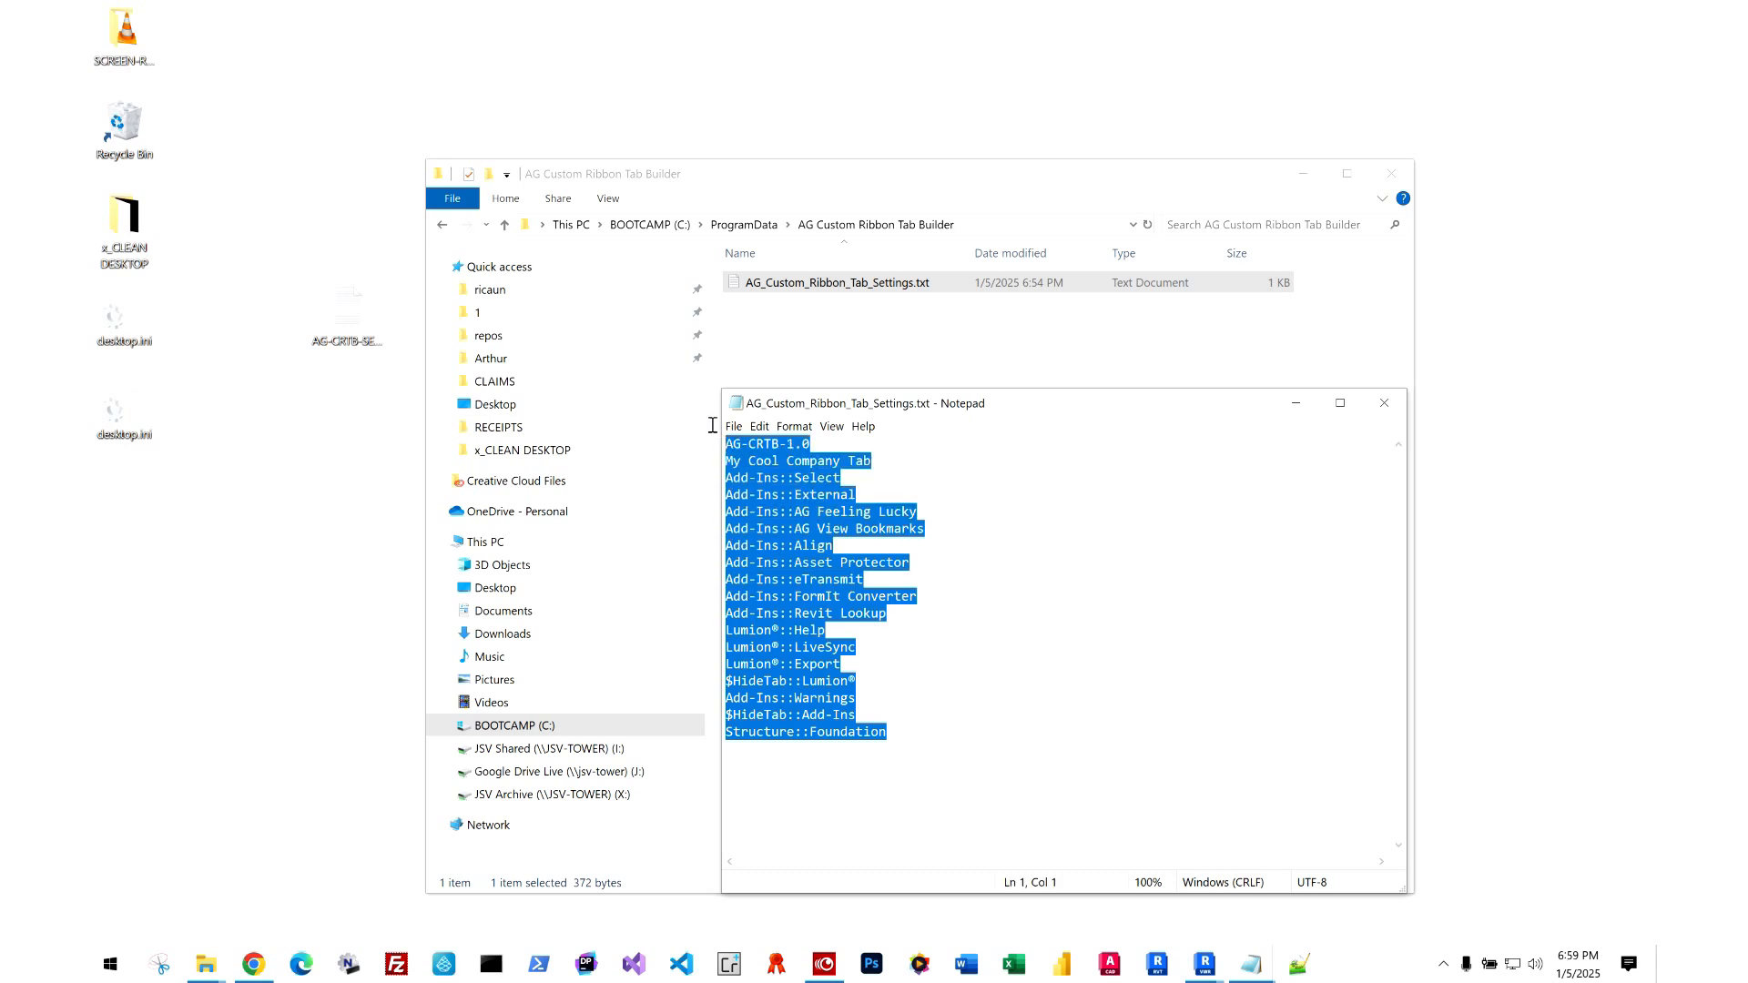
pyautogui.click(907, 597)
pyautogui.moveTo(925, 719); pyautogui.dragTo(679, 403)
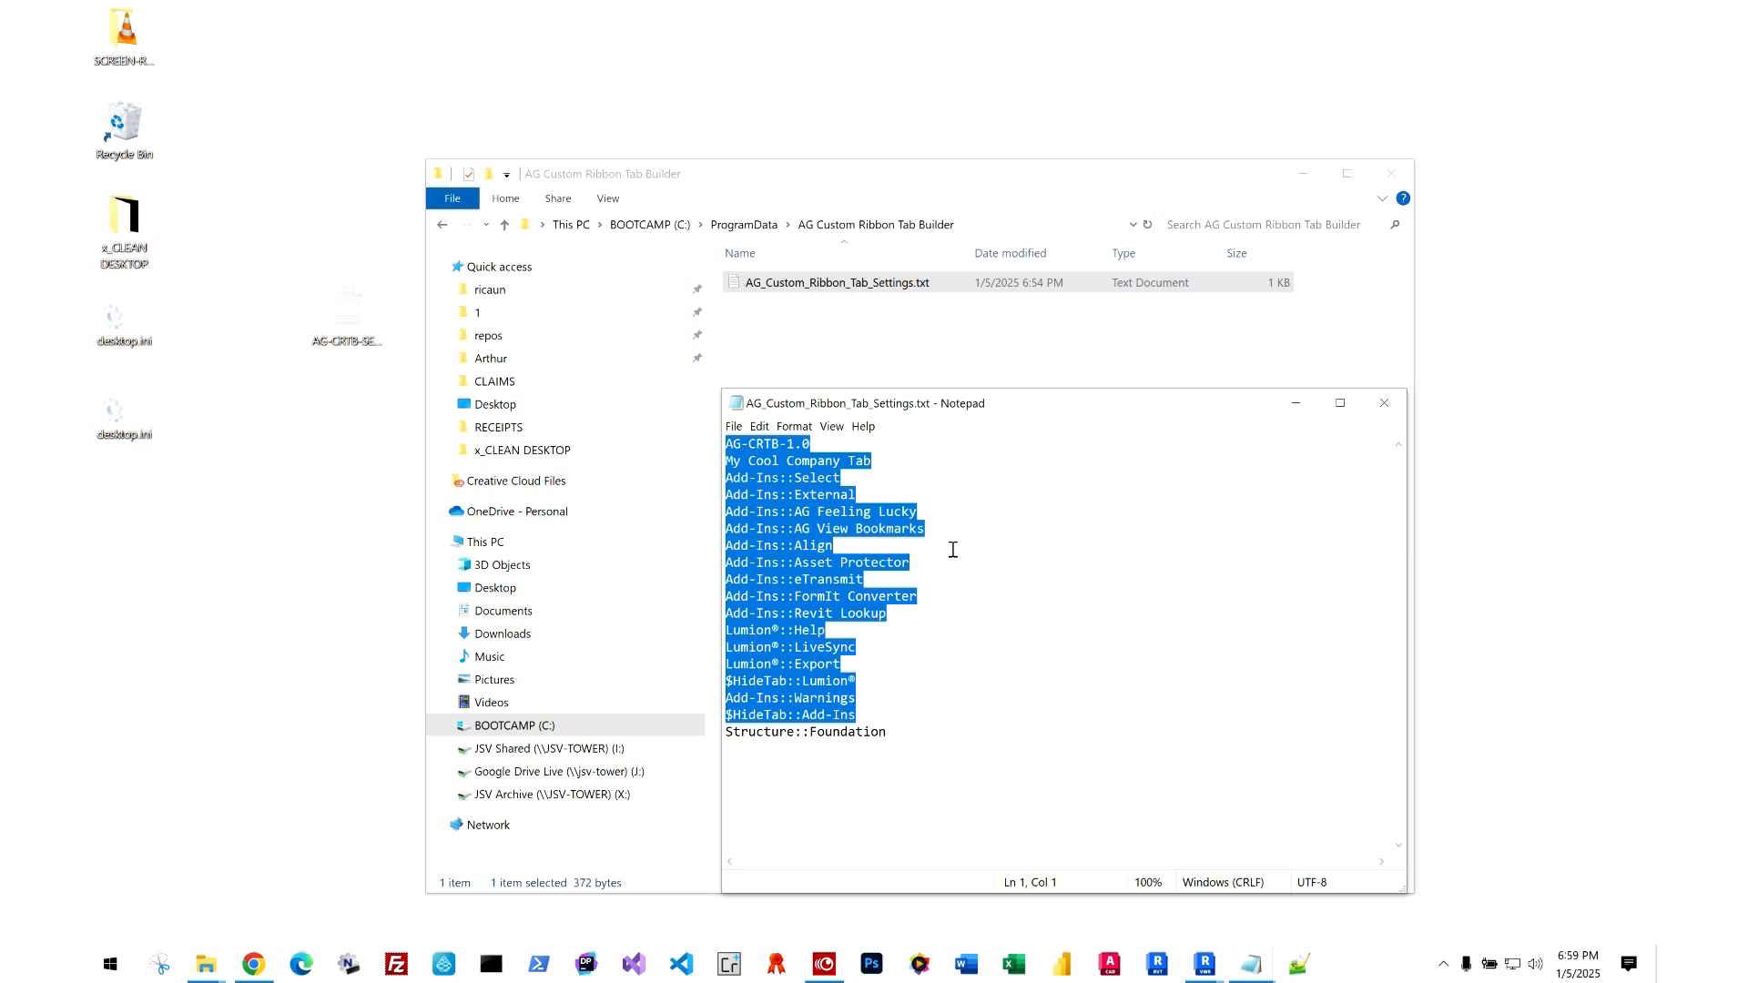
pyautogui.click(1297, 404)
pyautogui.click(1303, 173)
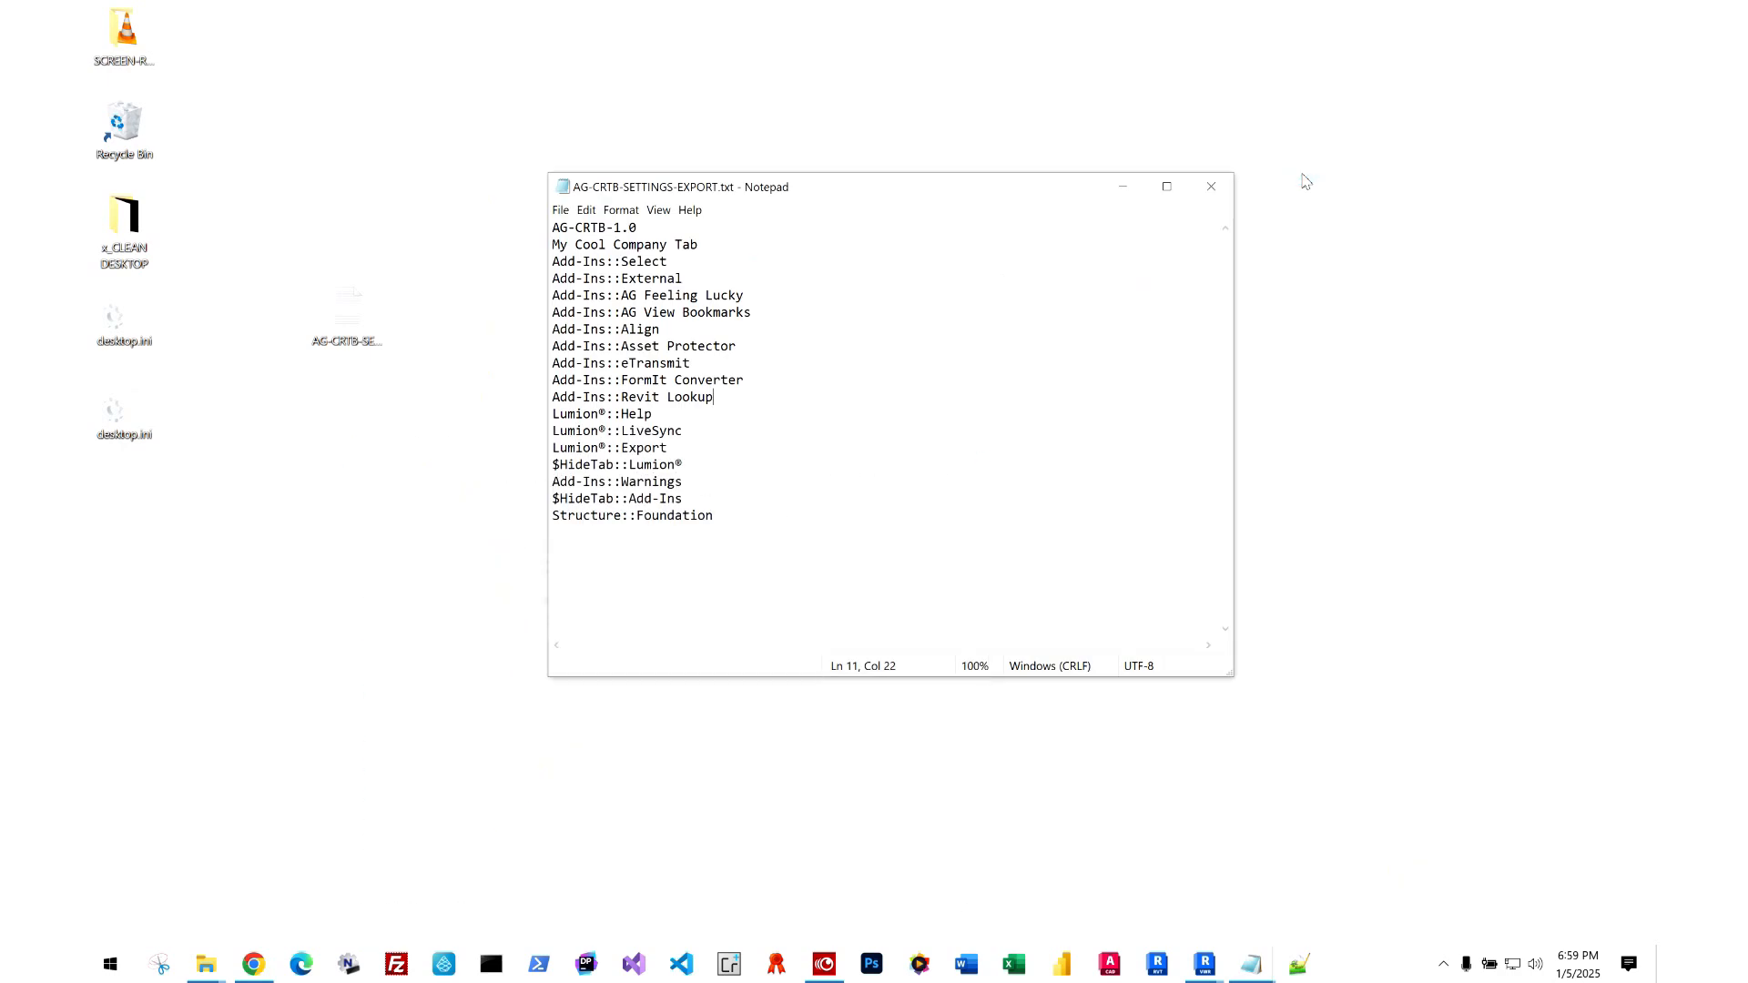
pyautogui.click(1123, 189)
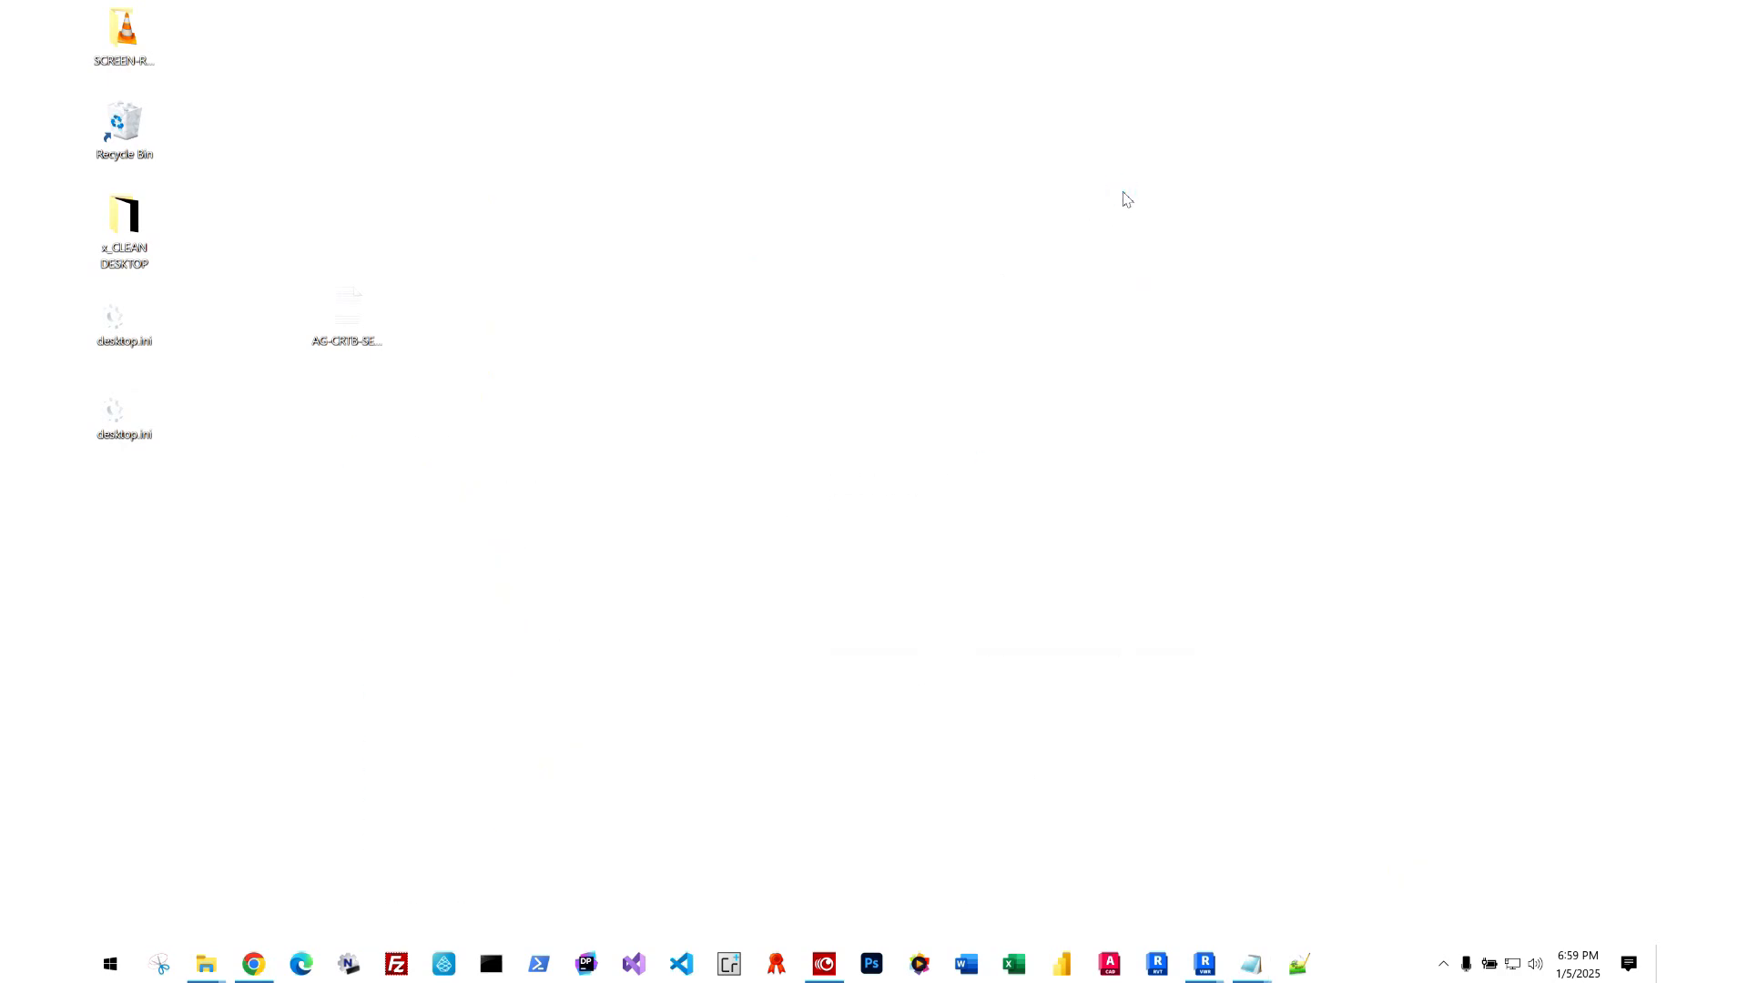